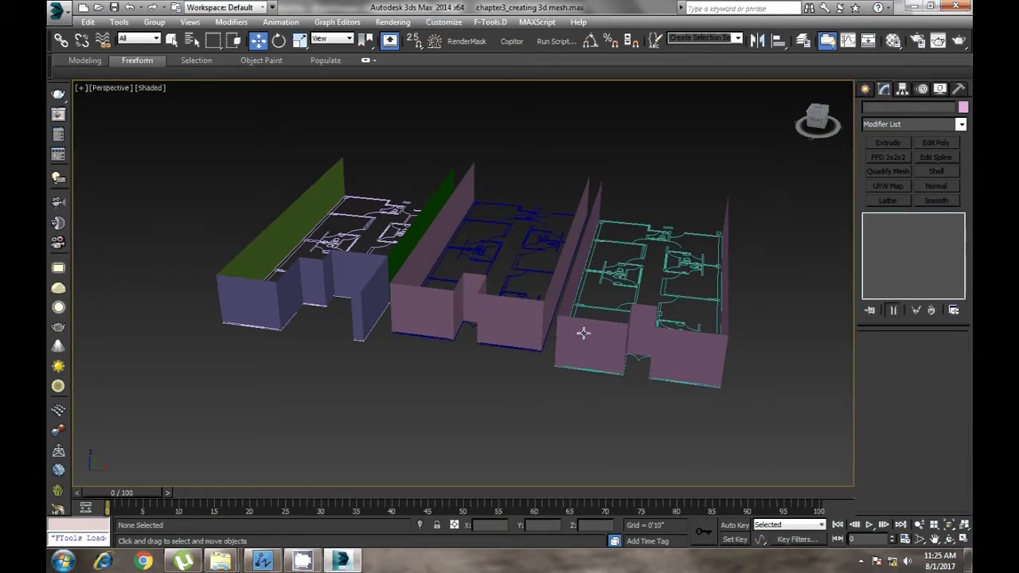
Pan and zoom the Perspective view in on the three building blocks.
{"action": "key", "text": "ctrl+p"}
{"action": "mouse_move", "coordinate": [565, 355]}
{"action": "left_mouse_down"}
{"action": "mouse_move", "coordinate": [534, 393]}
{"action": "mouse_move", "coordinate": [497, 408]}
{"action": "left_mouse_up"}
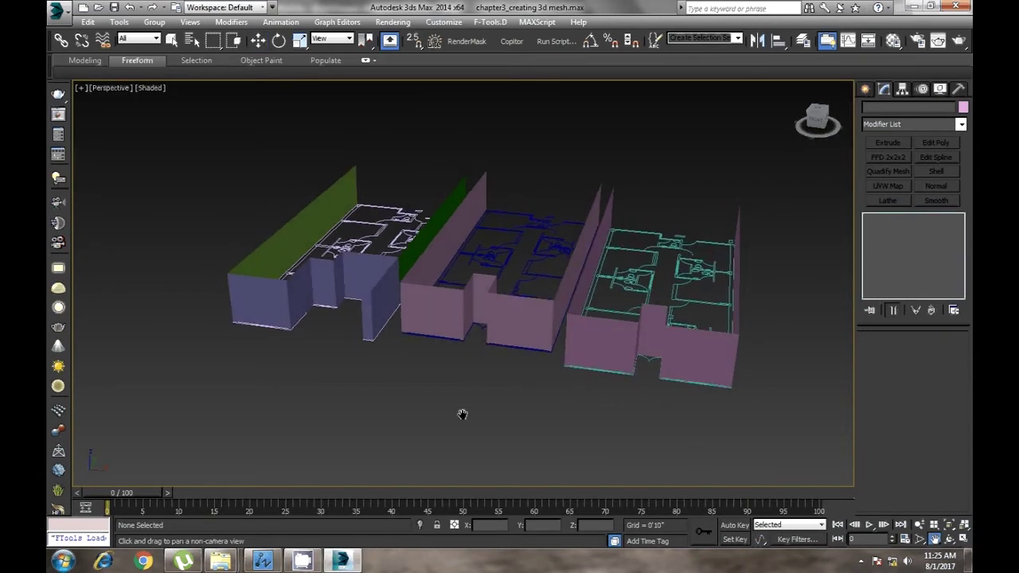
{"action": "scroll", "coordinate": [410, 400], "scroll_direction": "up", "scroll_amount": 2}
{"action": "right_click", "coordinate": [407, 400]}
{"action": "key", "text": "ctrl+p"}
{"action": "scroll", "coordinate": [332, 326], "scroll_direction": "up", "scroll_amount": 2}
{"action": "scroll", "coordinate": [284, 307], "scroll_direction": "up", "scroll_amount": 1}
{"action": "scroll", "coordinate": [284, 307], "scroll_direction": "down", "scroll_amount": 2}
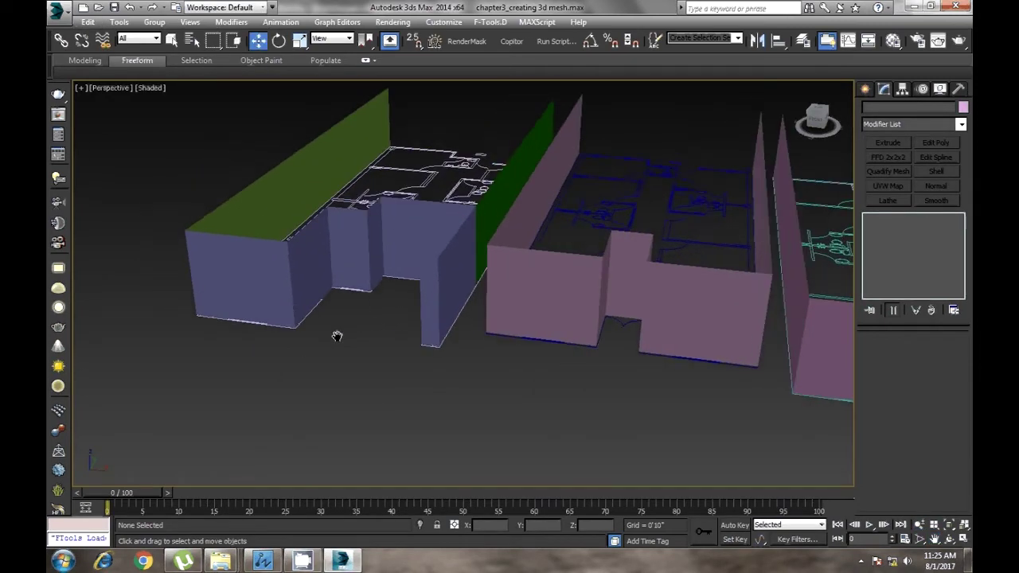
Switch the buildings to wireframe display (F3) and reposition the view over them.
{"action": "key", "text": "F3"}
{"action": "right_click", "coordinate": [325, 348]}
{"action": "middle_click_drag", "start_coordinate": [325, 348], "coordinate": [412, 373], "text": "alt"}
{"action": "scroll", "coordinate": [430, 370], "scroll_direction": "up", "scroll_amount": 2}
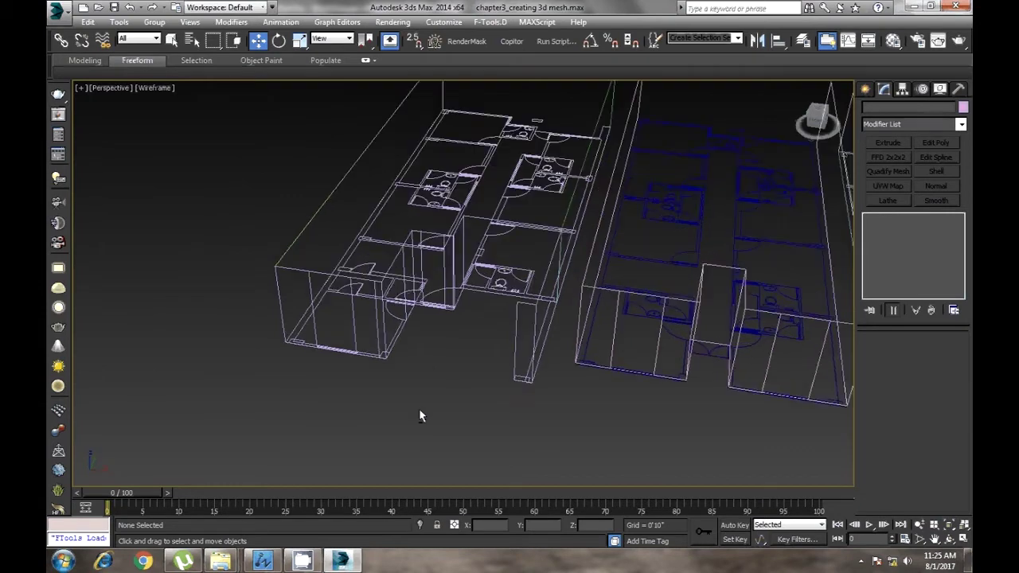
{"action": "key", "text": "ctrl+p"}
{"action": "scroll", "coordinate": [426, 348], "scroll_direction": "up", "scroll_amount": 2}
{"action": "right_click", "coordinate": [426, 348]}
{"action": "key", "text": "ctrl+p"}
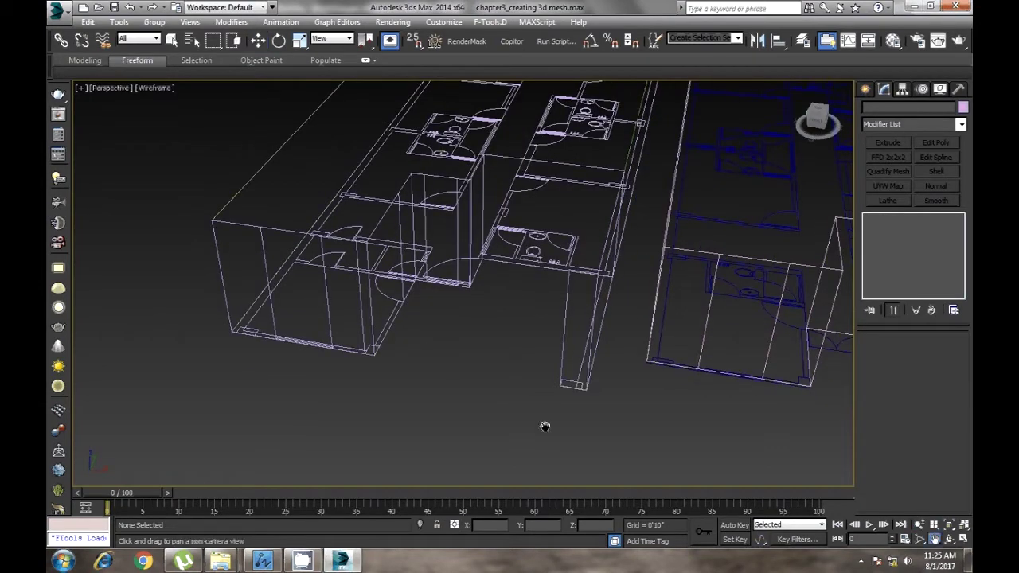
{"action": "mouse_move", "coordinate": [416, 346]}
{"action": "middle_mouse_down", "text": "alt"}
{"action": "mouse_move", "coordinate": [278, 375]}
{"action": "mouse_move", "coordinate": [581, 359]}
{"action": "mouse_move", "coordinate": [291, 268]}
{"action": "mouse_move", "coordinate": [546, 359]}
{"action": "middle_mouse_up", "text": "alt"}
Change the viewport to the Back view.
{"action": "right_click", "coordinate": [546, 359]}
{"action": "right_click", "coordinate": [605, 395]}
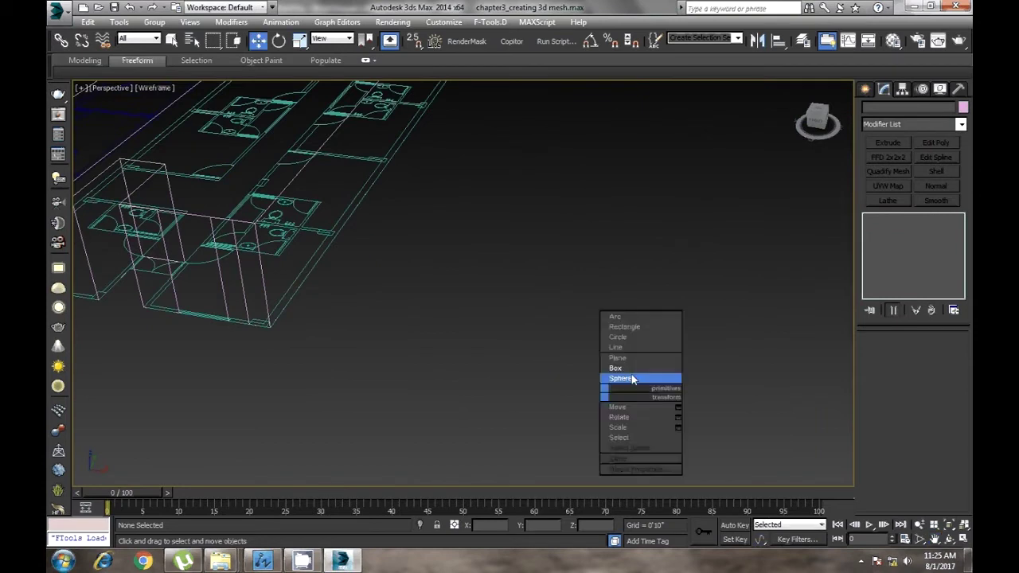
{"action": "middle_click_drag", "start_coordinate": [530, 403], "coordinate": [618, 393], "text": "alt"}
{"action": "key", "text": "f"}
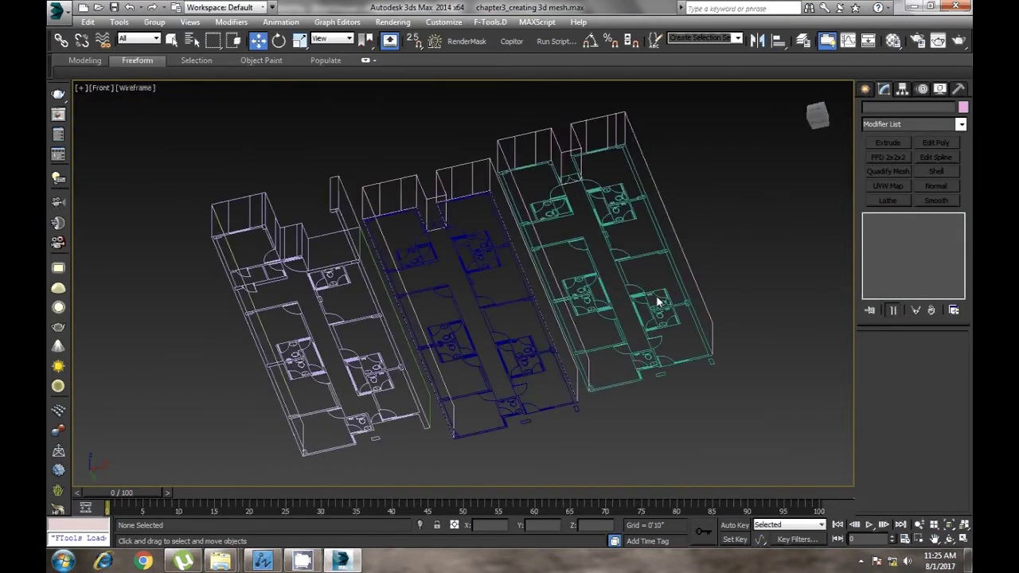
{"action": "key", "text": "v"}
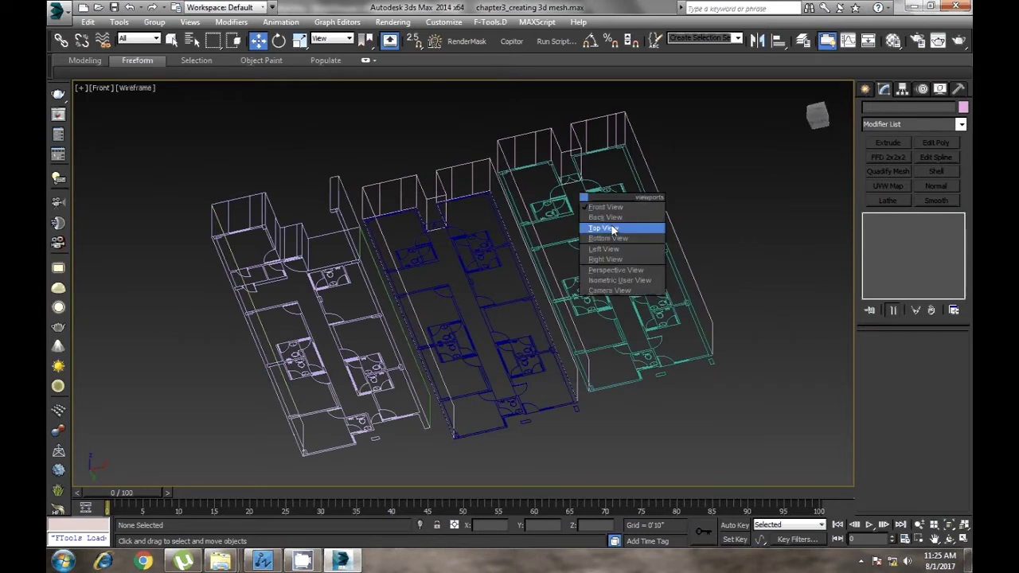
{"action": "left_click", "coordinate": [609, 228]}
{"action": "scroll", "coordinate": [557, 303], "scroll_direction": "up", "scroll_amount": 3}
{"action": "scroll", "coordinate": [517, 311], "scroll_direction": "down", "scroll_amount": 2}
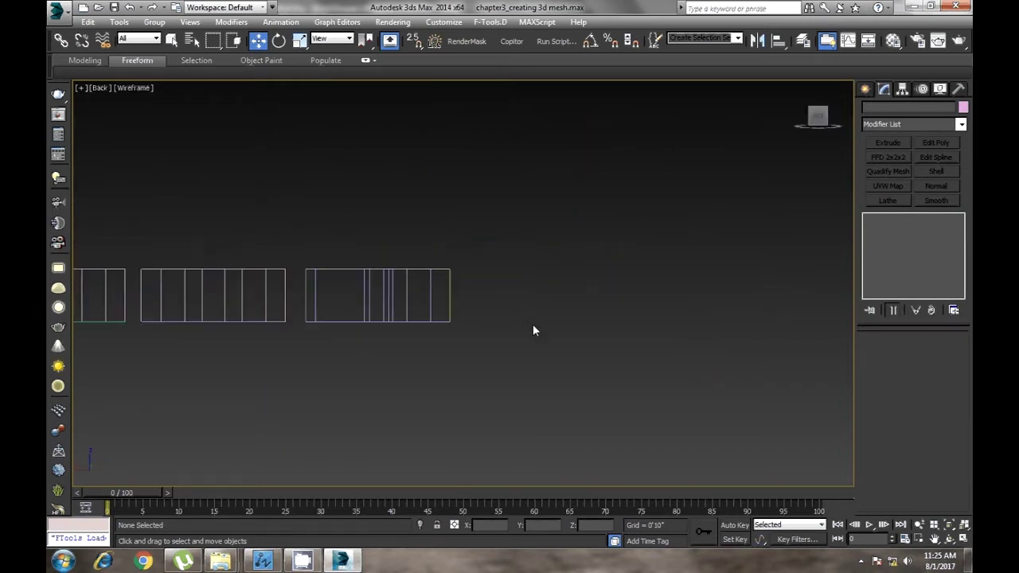
{"action": "scroll", "coordinate": [534, 330], "scroll_direction": "up", "scroll_amount": 5}
Draw a rectangle beside the building wall and convert it to an editable spline.
{"action": "right_click", "coordinate": [543, 334]}
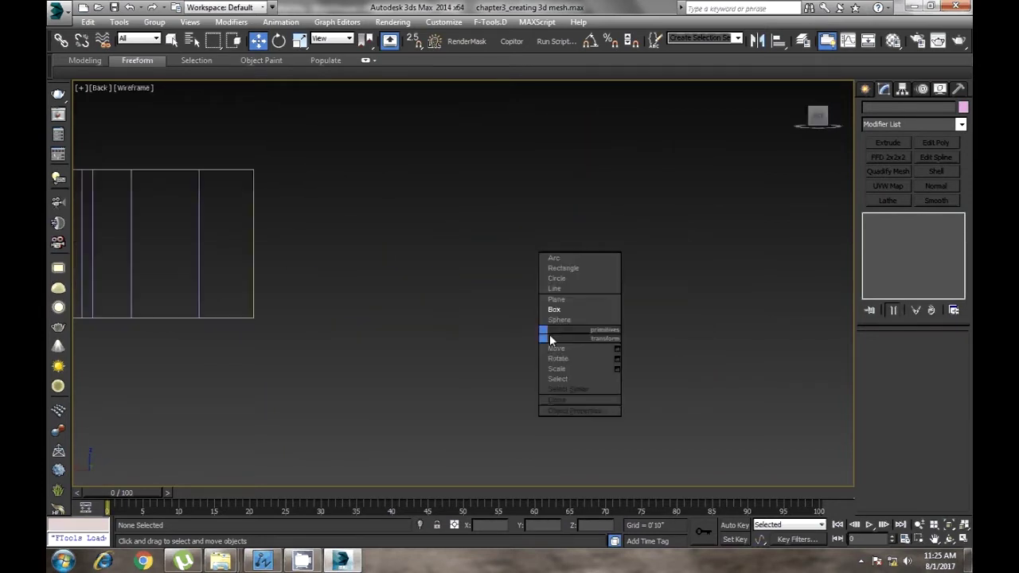
{"action": "left_click", "coordinate": [598, 268]}
{"action": "middle_click_drag", "start_coordinate": [432, 200], "coordinate": [358, 219]}
{"action": "left_click_drag", "start_coordinate": [357, 191], "coordinate": [568, 346]}
{"action": "key", "text": "w"}
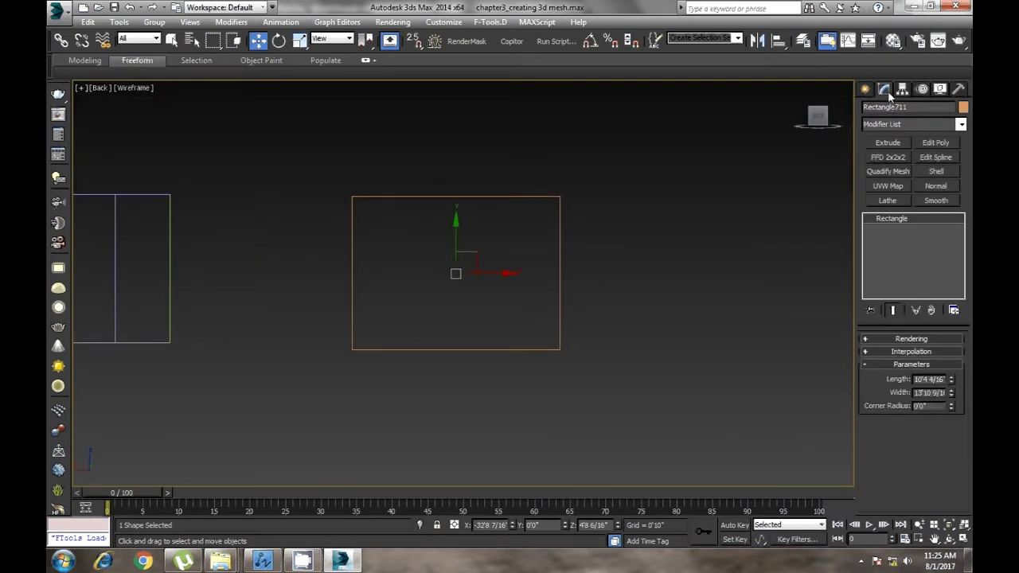
{"action": "right_click", "coordinate": [599, 243]}
{"action": "mouse_move", "coordinate": [622, 357]}
{"action": "left_click", "coordinate": [798, 360]}
In Vertex mode, select the rectangle's top-right vertex, test-drag it, and undo the move.
{"action": "left_click", "coordinate": [869, 219]}
{"action": "left_click", "coordinate": [894, 228]}
{"action": "left_click_drag", "start_coordinate": [585, 146], "coordinate": [520, 205]}
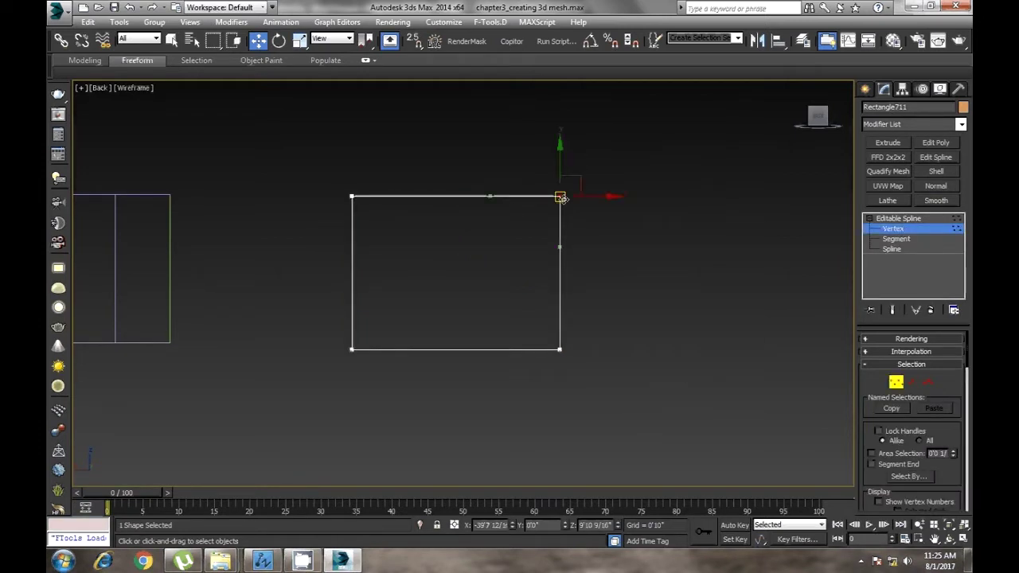
{"action": "right_click", "coordinate": [559, 196]}
{"action": "left_click", "coordinate": [737, 209]}
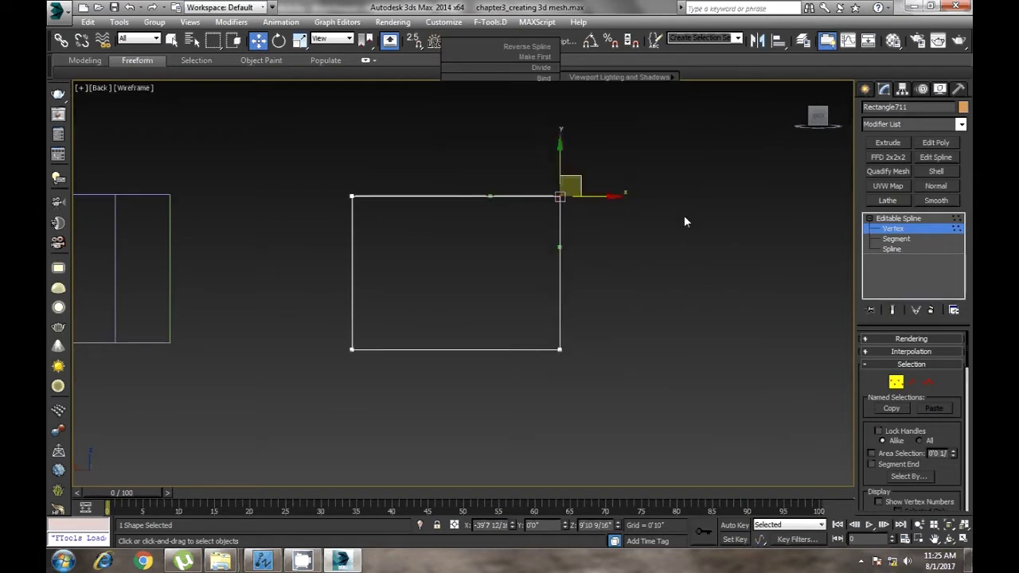
{"action": "scroll", "coordinate": [550, 164], "scroll_direction": "up", "scroll_amount": 3}
{"action": "left_click_drag", "start_coordinate": [586, 243], "coordinate": [420, 342]}
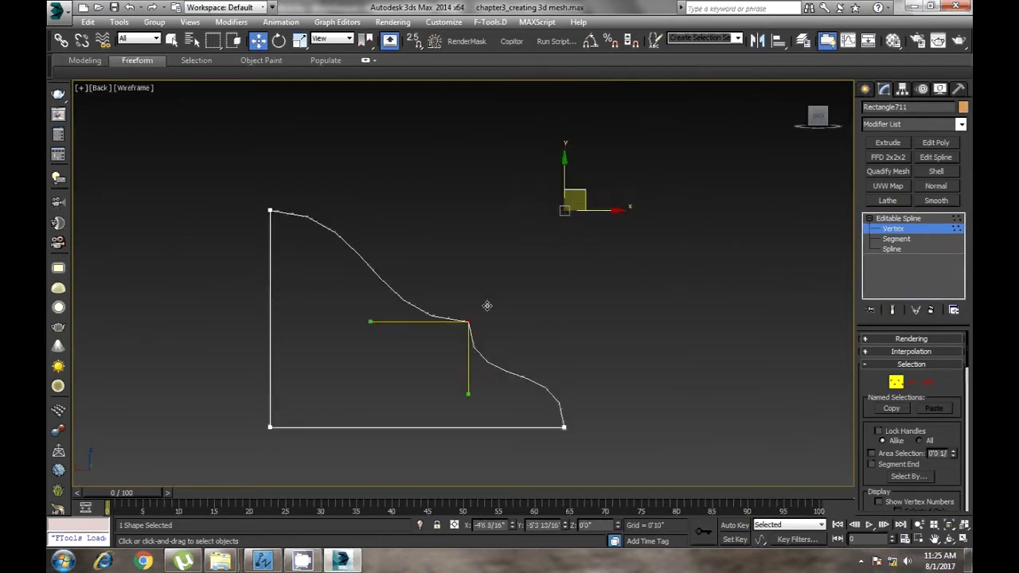
{"action": "key", "text": "ctrl+z"}
{"action": "key", "text": "ctrl+z"}
{"action": "key", "text": "ctrl+z"}
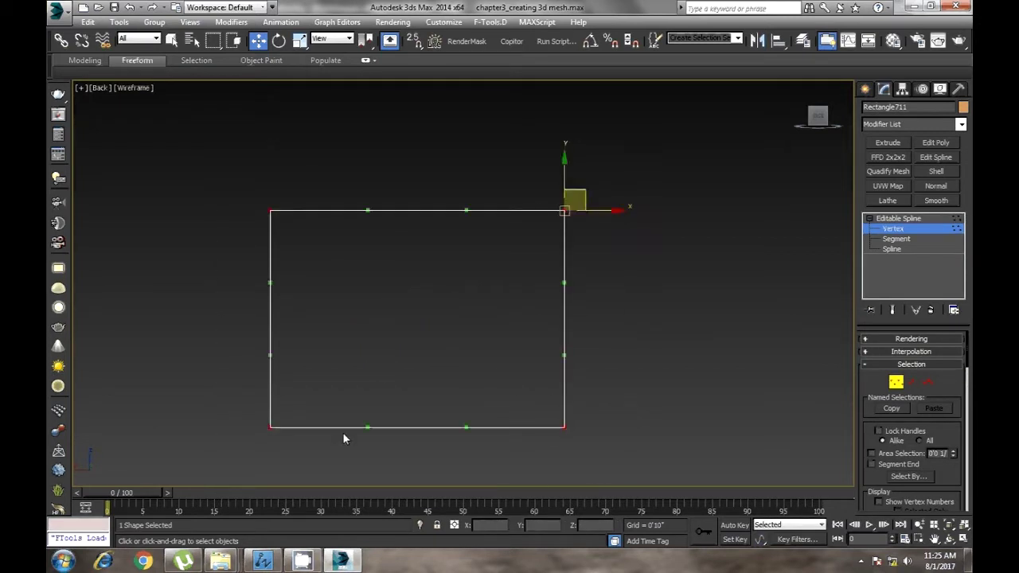
Set the spline vertices to Corner, undo a test drag, and return to Perspective view.
{"action": "right_click", "coordinate": [421, 331]}
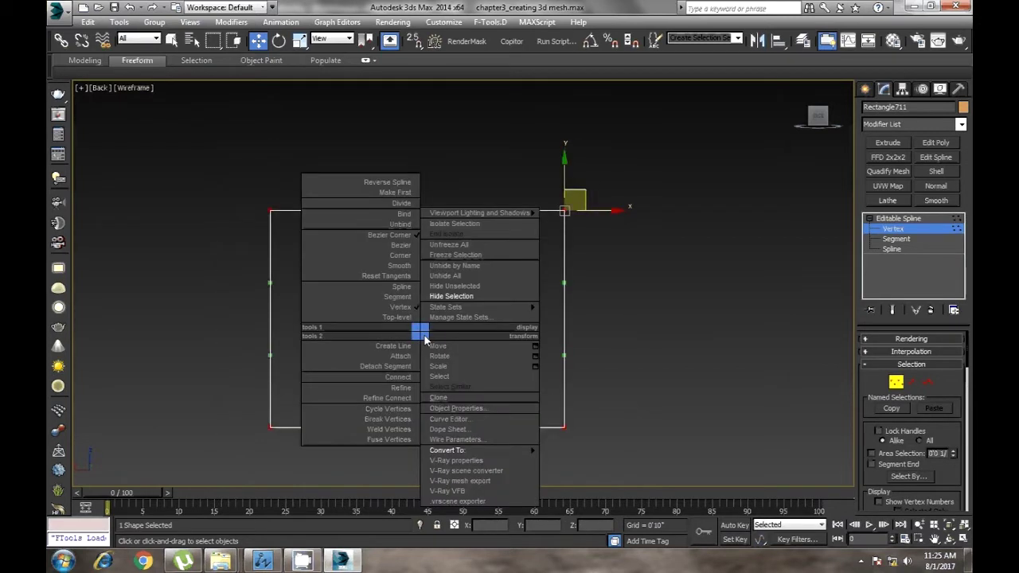
{"action": "left_click", "coordinate": [401, 256]}
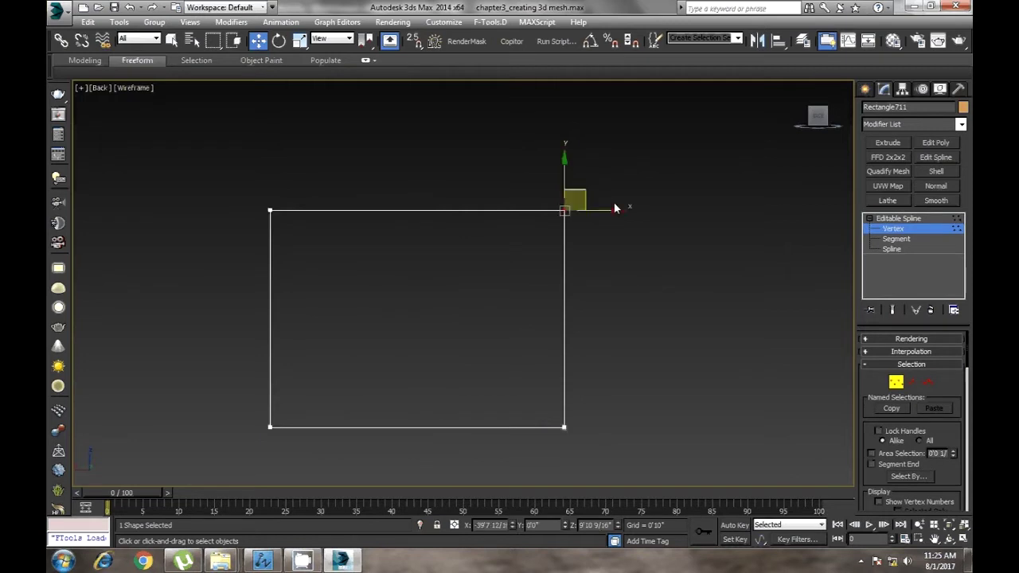
{"action": "left_click_drag", "start_coordinate": [584, 191], "coordinate": [400, 365]}
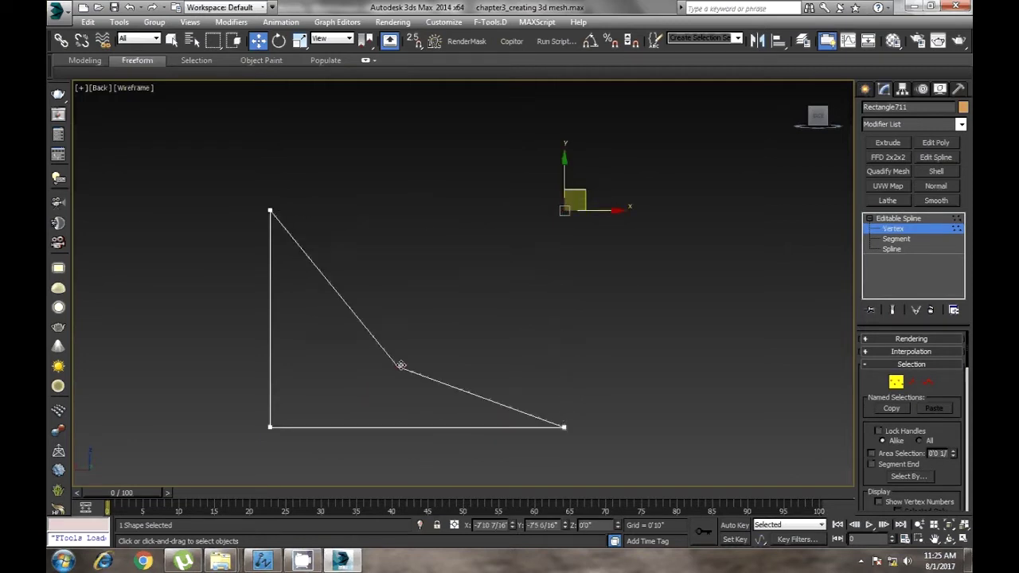
{"action": "key", "text": "ctrl+z"}
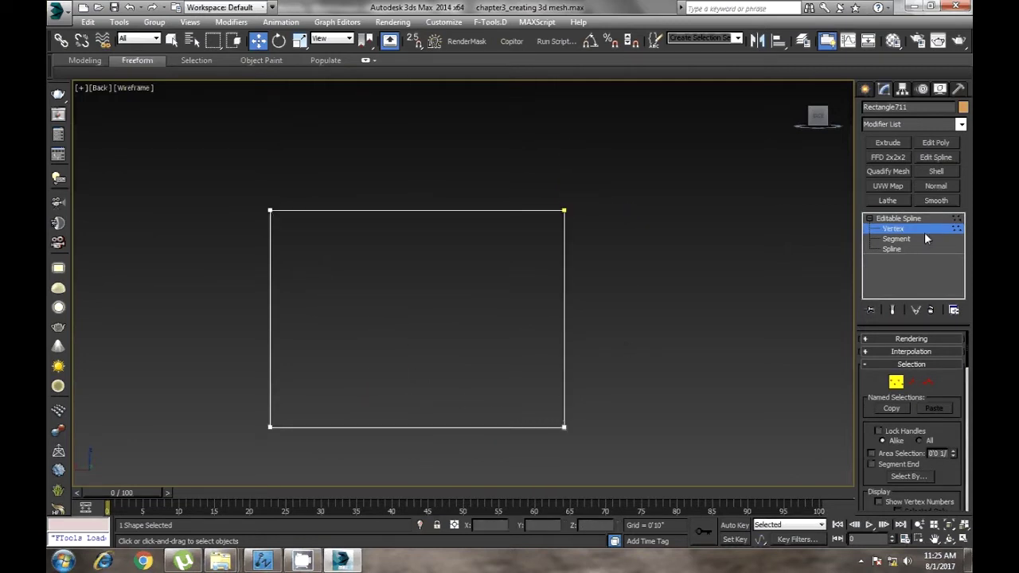
{"action": "key", "text": "ctrl+z"}
{"action": "key", "text": "p"}
{"action": "mouse_move", "coordinate": [617, 336]}
{"action": "middle_mouse_down", "text": "alt"}
{"action": "mouse_move", "coordinate": [476, 337]}
{"action": "mouse_move", "coordinate": [717, 410]}
{"action": "middle_mouse_up", "text": "alt"}
Enable the rectangle spline in viewport and renderer, and switch to shaded display.
{"action": "left_click", "coordinate": [912, 338]}
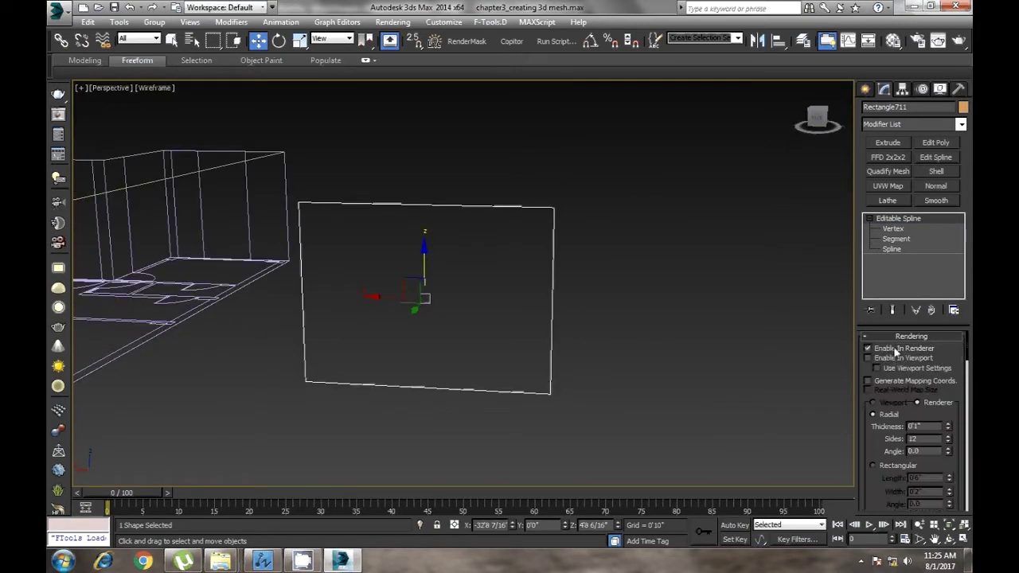
{"action": "left_click", "coordinate": [895, 357]}
{"action": "left_click", "coordinate": [868, 348]}
{"action": "mouse_move", "coordinate": [701, 286]}
{"action": "middle_mouse_down"}
{"action": "mouse_move", "coordinate": [669, 295]}
{"action": "mouse_move", "coordinate": [660, 316]}
{"action": "middle_mouse_up"}
{"action": "scroll", "coordinate": [606, 387], "scroll_direction": "up", "scroll_amount": 1}
{"action": "key", "text": "w"}
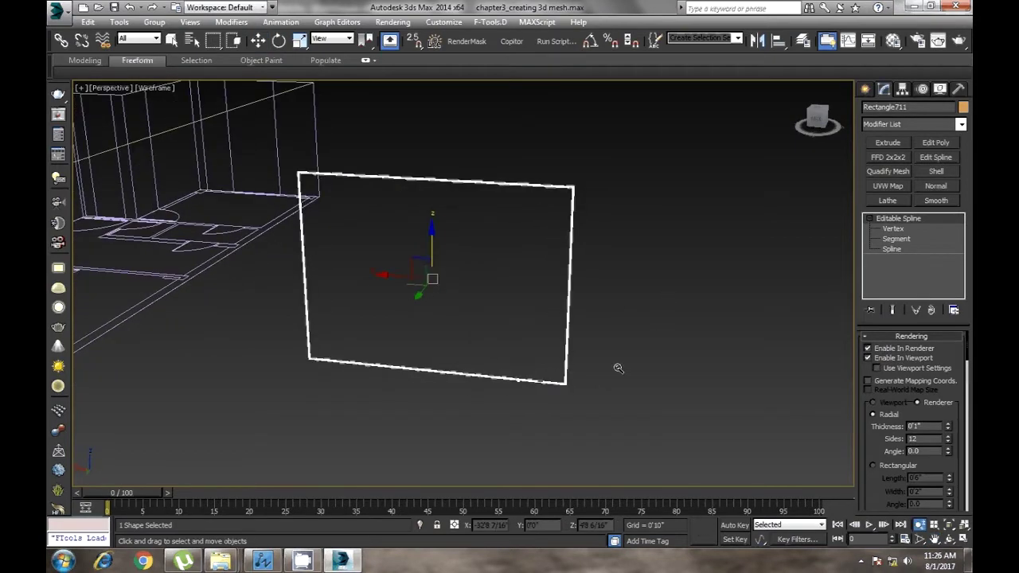
{"action": "left_click_drag", "start_coordinate": [950, 430], "coordinate": [564, 571]}
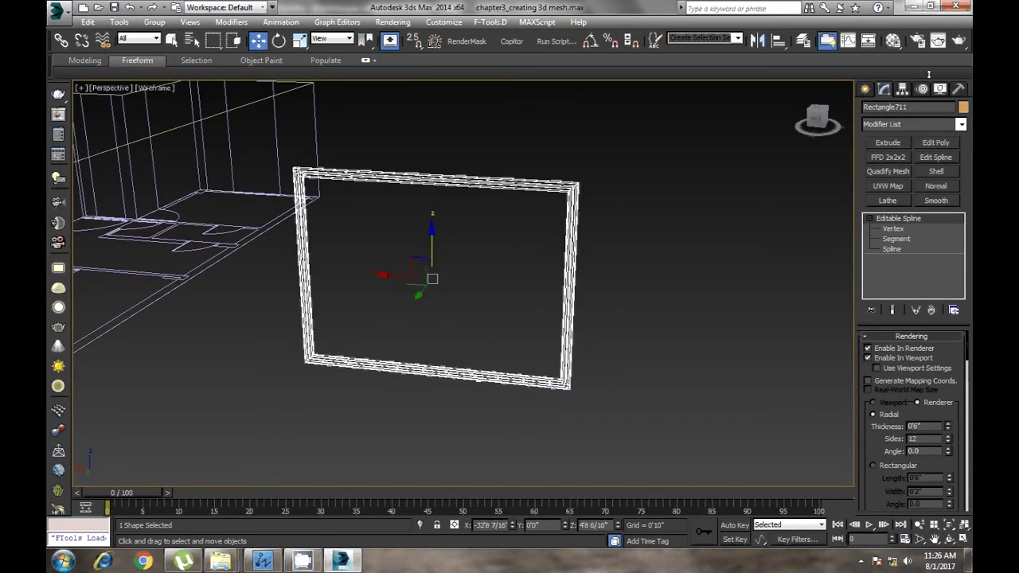
{"action": "mouse_move", "coordinate": [664, 372]}
{"action": "middle_mouse_down", "text": "alt"}
{"action": "mouse_move", "coordinate": [573, 287]}
{"action": "mouse_move", "coordinate": [515, 308]}
{"action": "mouse_move", "coordinate": [599, 295]}
{"action": "mouse_move", "coordinate": [632, 387]}
{"action": "middle_mouse_up", "text": "alt"}
{"action": "key", "text": "F3"}
{"action": "scroll", "coordinate": [893, 446], "scroll_direction": "down", "scroll_amount": 1}
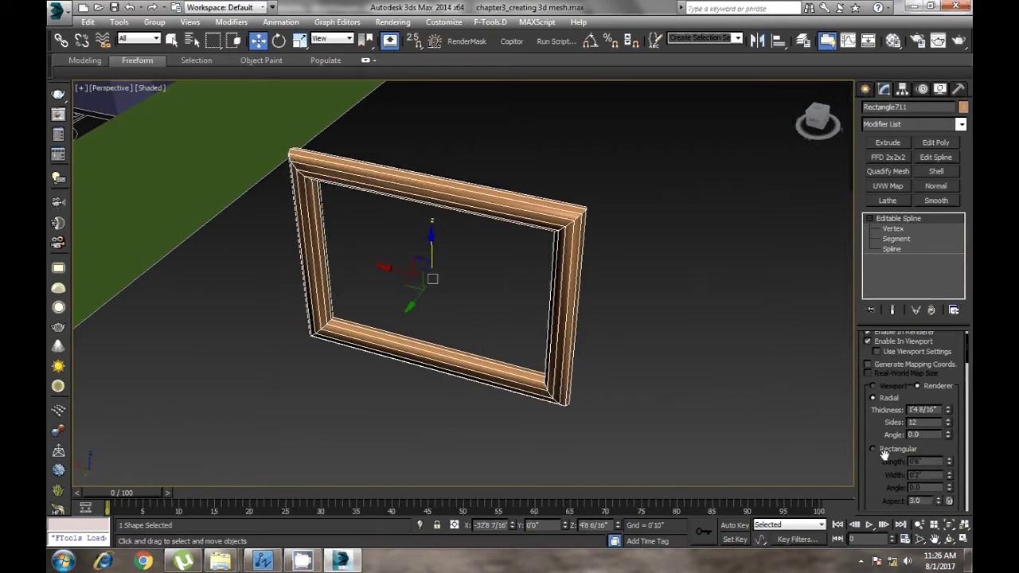
Give the frame a Rectangular profile with Length and Width 0'6", then view it from the front.
{"action": "left_click", "coordinate": [873, 449]}
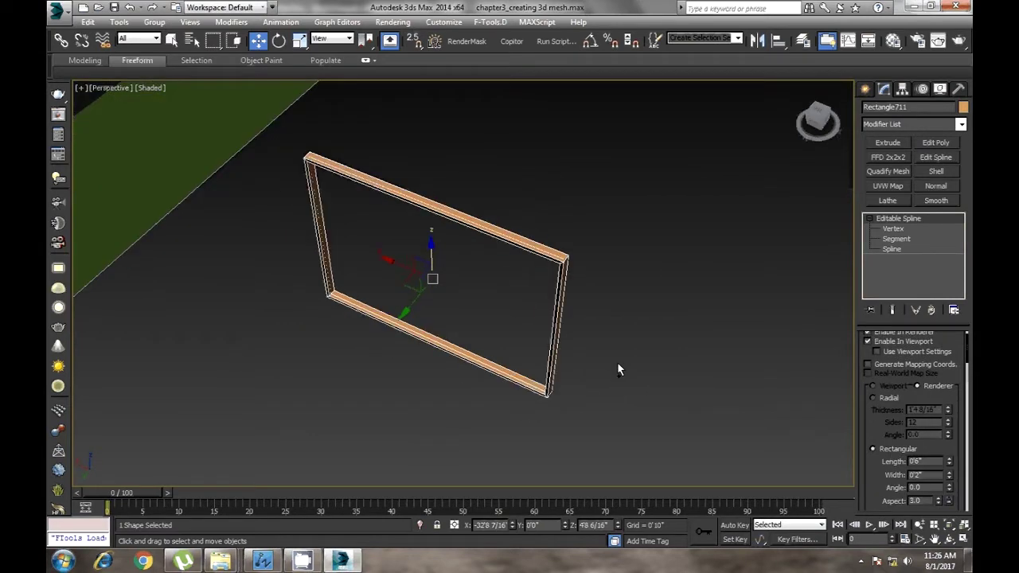
{"action": "double_click", "coordinate": [916, 462]}
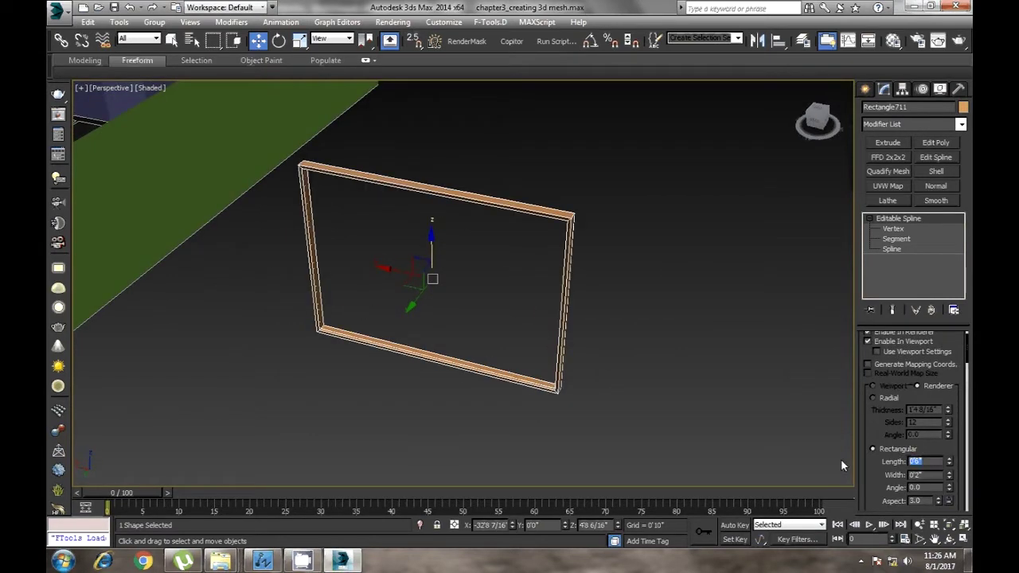
{"action": "type", "text": "6"}
{"action": "key", "text": "Tab"}
{"action": "type", "text": "6"}
{"action": "key", "text": "Return"}
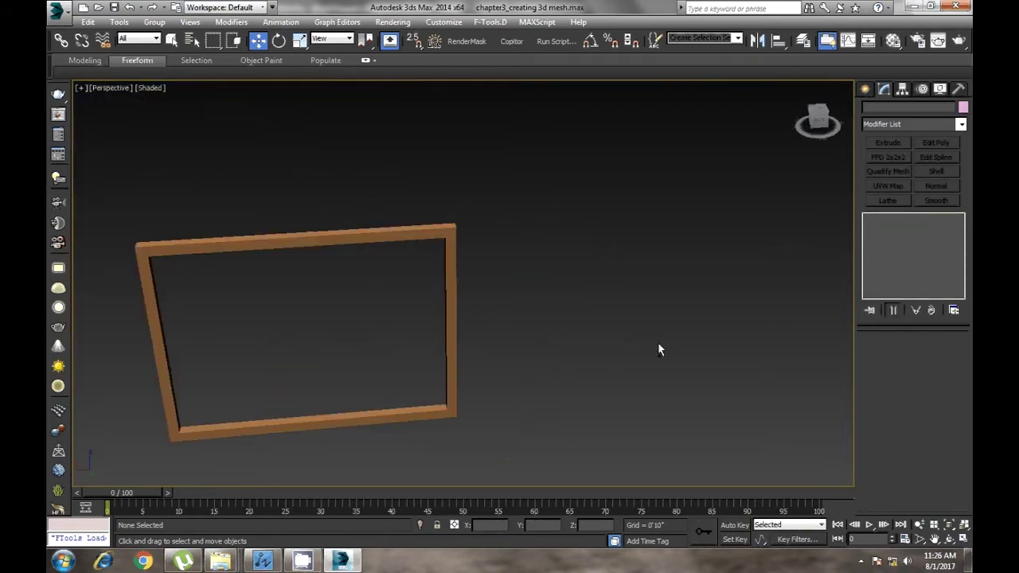
{"action": "left_click_drag", "start_coordinate": [536, 221], "coordinate": [370, 303]}
{"action": "key", "text": "f"}
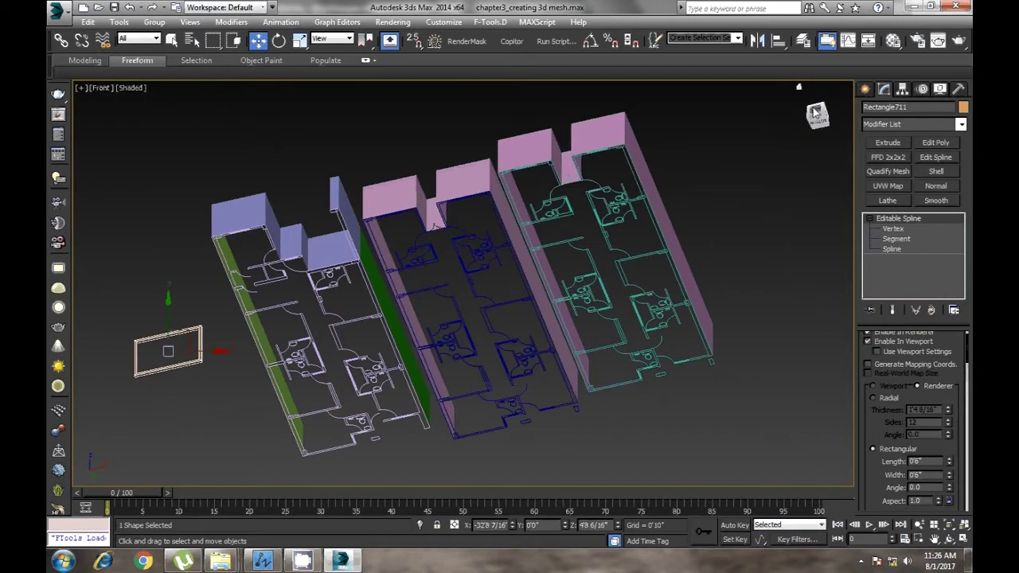
{"action": "middle_click_drag", "start_coordinate": [571, 396], "coordinate": [567, 336], "text": "alt"}
Zoom to fit the frame, then start and cancel creating a plane.
{"action": "key", "text": "z"}
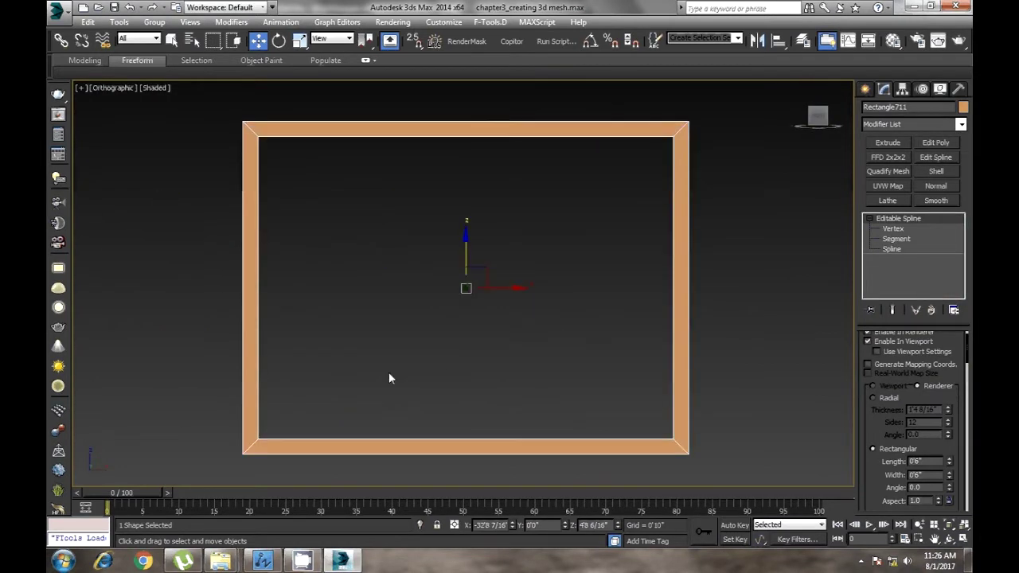
{"action": "left_click_drag", "start_coordinate": [748, 246], "coordinate": [651, 298]}
{"action": "right_click", "coordinate": [681, 309]}
{"action": "left_click", "coordinate": [724, 274]}
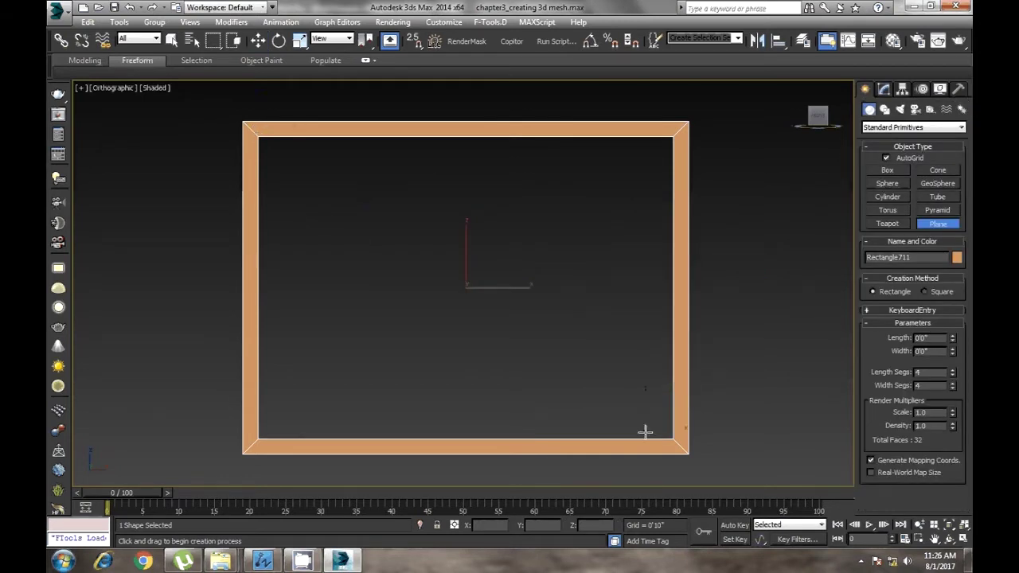
{"action": "right_click", "coordinate": [679, 444]}
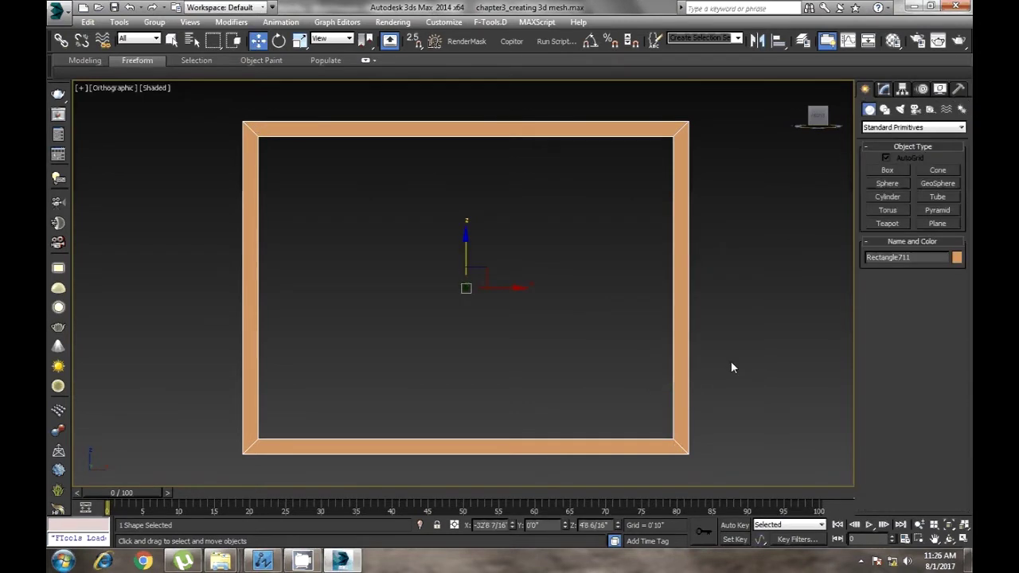
{"action": "key", "text": "Delete"}
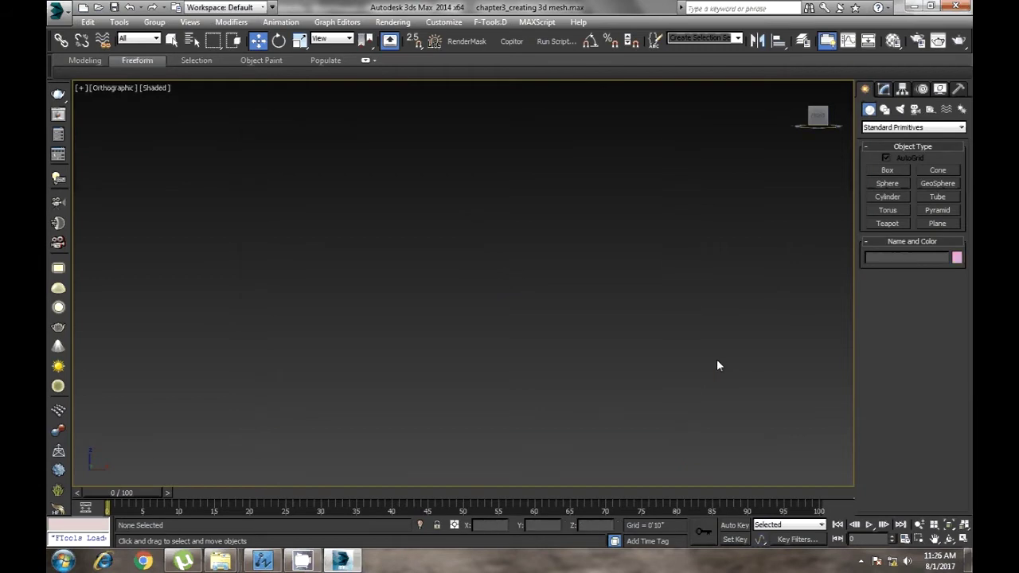
{"action": "key", "text": "ctrl+z"}
Return to Perspective view and orbit to show the frame beside the building.
{"action": "key", "text": "p"}
{"action": "scroll", "coordinate": [493, 322], "scroll_direction": "down", "scroll_amount": 3}
{"action": "mouse_move", "coordinate": [528, 354]}
{"action": "middle_mouse_down", "text": "alt"}
{"action": "mouse_move", "coordinate": [507, 364]}
{"action": "mouse_move", "coordinate": [479, 413]}
{"action": "mouse_move", "coordinate": [582, 341]}
{"action": "mouse_move", "coordinate": [555, 325]}
{"action": "mouse_move", "coordinate": [589, 232]}
{"action": "middle_mouse_up", "text": "alt"}
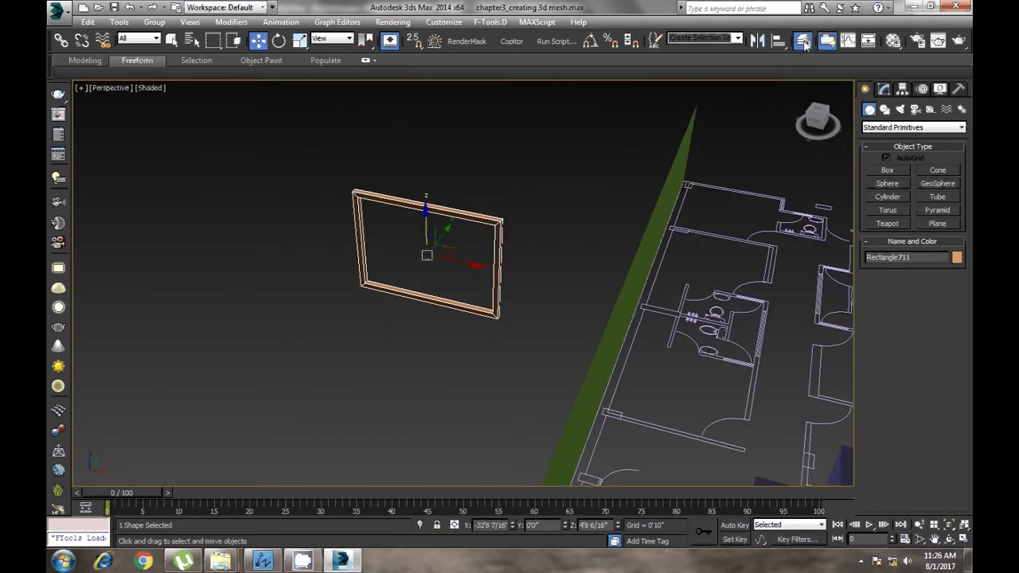
Draw a trial plane across the frame, then delete the misplaced plane.
{"action": "left_click", "coordinate": [803, 41]}
{"action": "mouse_move", "coordinate": [469, 418]}
{"action": "middle_mouse_down", "text": "alt"}
{"action": "mouse_move", "coordinate": [467, 374]}
{"action": "mouse_move", "coordinate": [415, 357]}
{"action": "middle_mouse_up", "text": "alt"}
{"action": "right_click", "coordinate": [530, 341]}
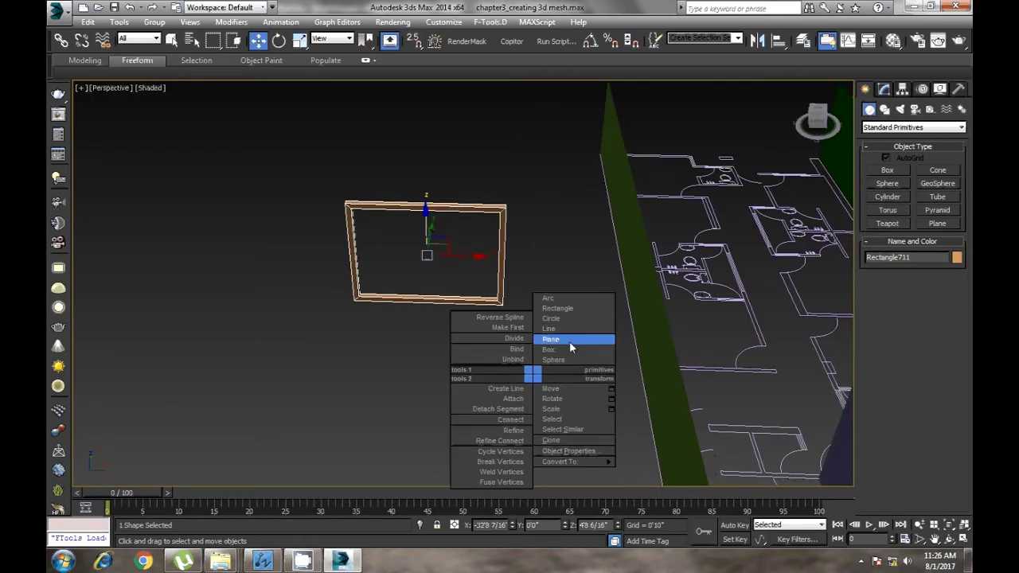
{"action": "left_click", "coordinate": [569, 342]}
{"action": "mouse_move", "coordinate": [531, 348]}
{"action": "middle_mouse_down", "text": "alt"}
{"action": "mouse_move", "coordinate": [446, 255]}
{"action": "mouse_move", "coordinate": [323, 174]}
{"action": "middle_mouse_up", "text": "alt"}
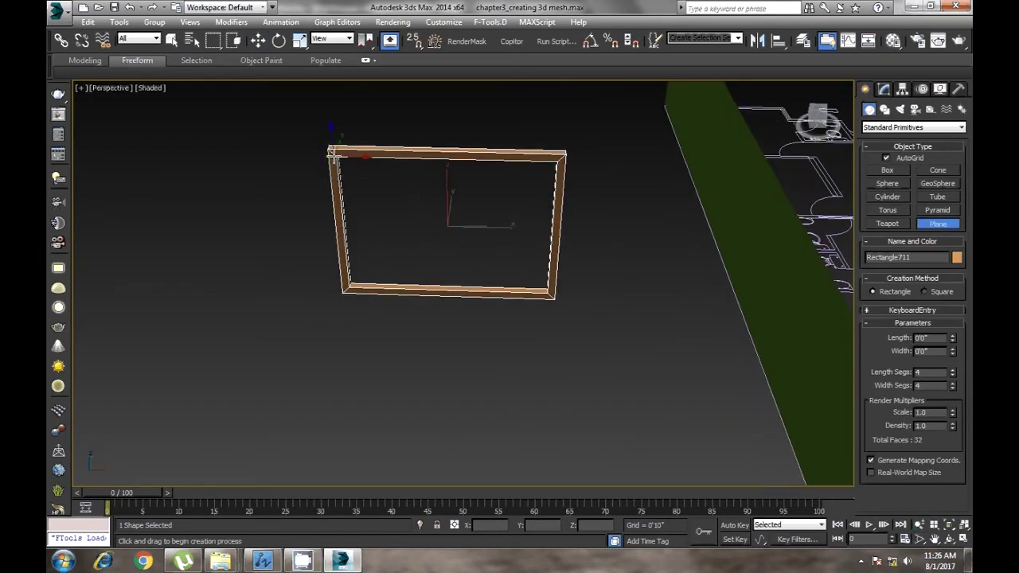
{"action": "left_click_drag", "start_coordinate": [330, 153], "coordinate": [529, 301]}
{"action": "key", "text": "w"}
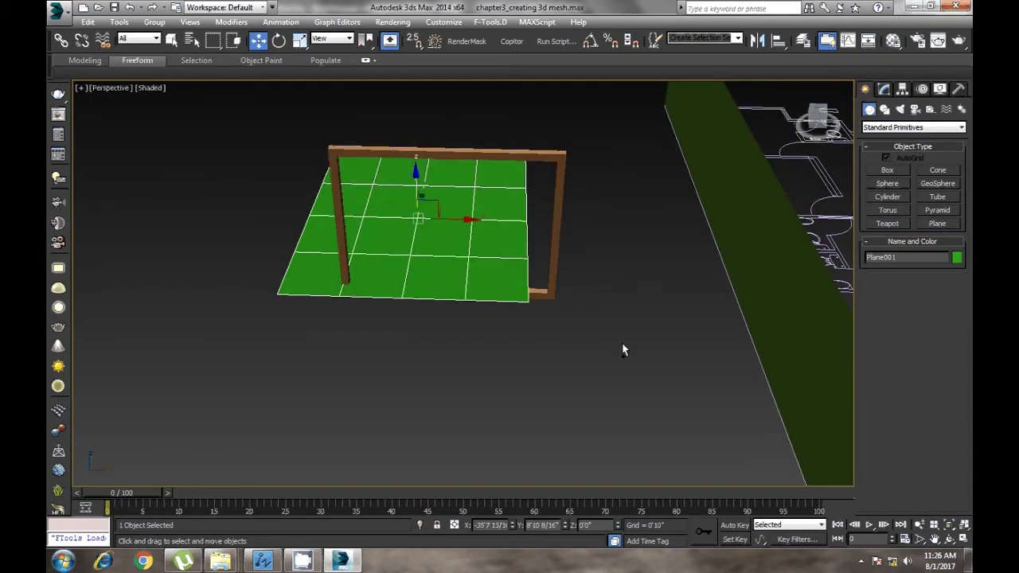
{"action": "mouse_move", "coordinate": [621, 348]}
{"action": "middle_mouse_down", "text": "alt"}
{"action": "mouse_move", "coordinate": [614, 364]}
{"action": "mouse_move", "coordinate": [644, 330]}
{"action": "middle_mouse_up", "text": "alt"}
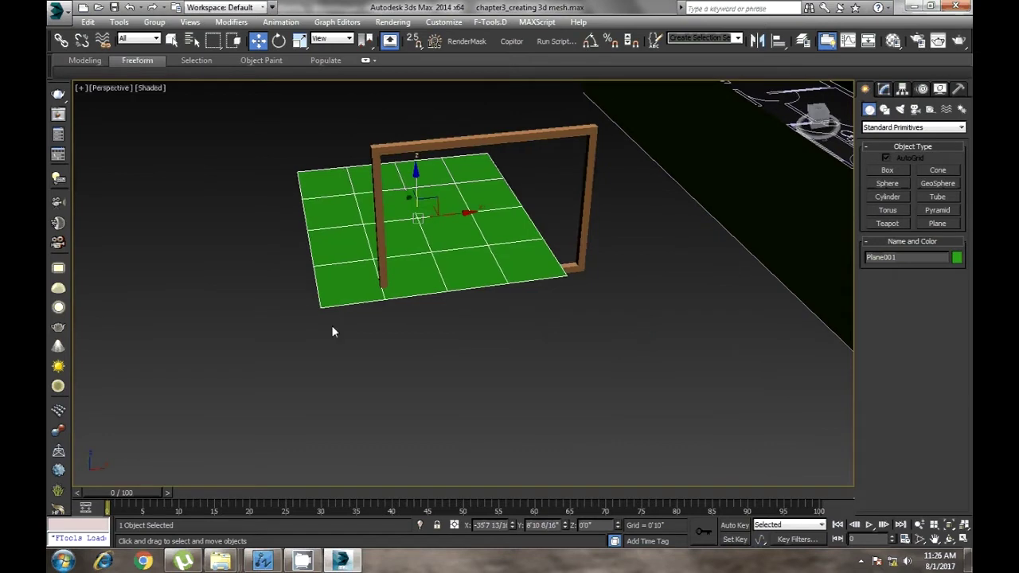
{"action": "key", "text": "Delete"}
In Back view, create a plane filling the frame's opening as its pane.
{"action": "key", "text": "v"}
{"action": "left_click", "coordinate": [515, 411]}
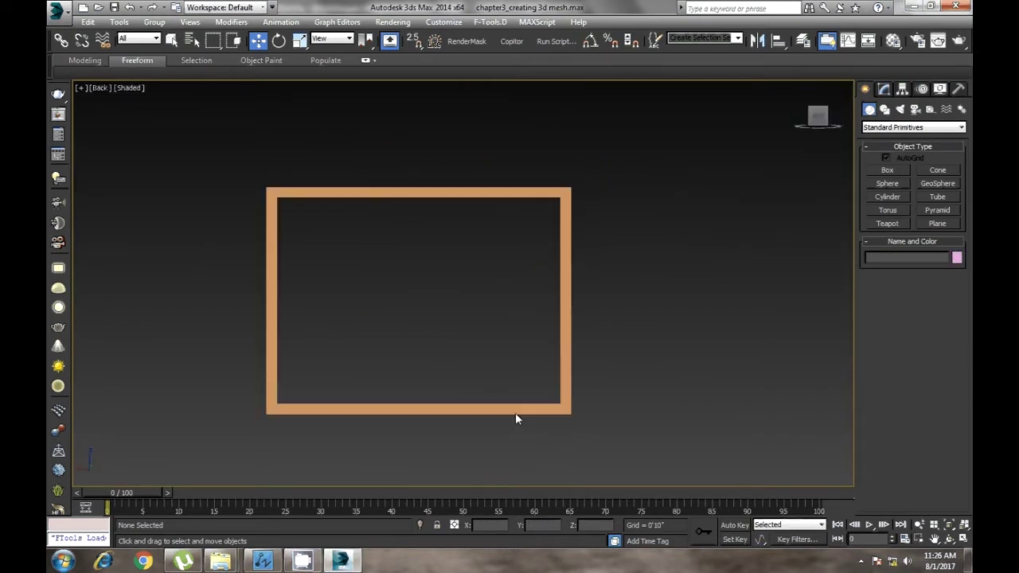
{"action": "right_click", "coordinate": [655, 334], "text": "ctrl"}
{"action": "left_click", "coordinate": [669, 299]}
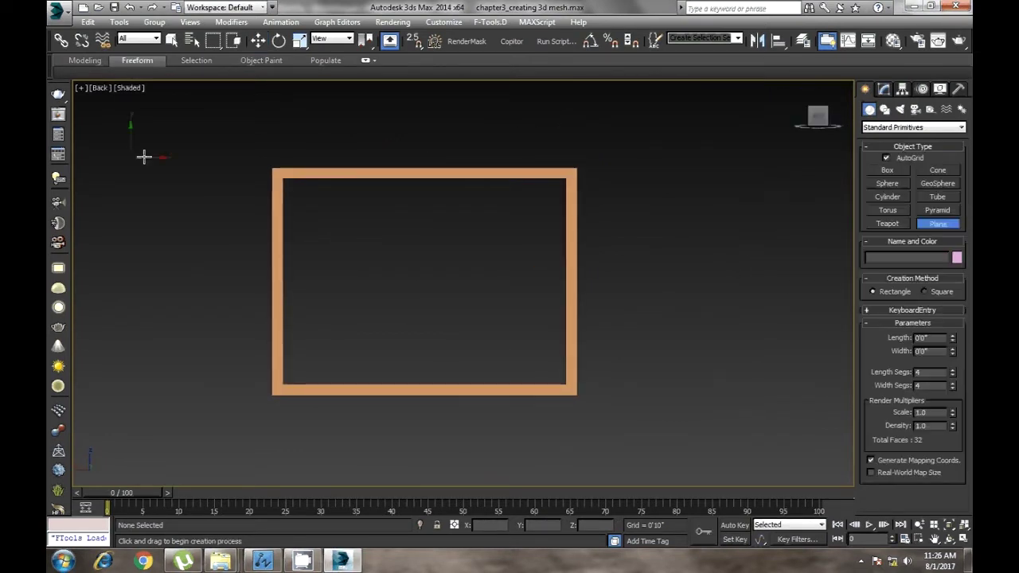
{"action": "mouse_move", "coordinate": [283, 179]}
{"action": "left_mouse_down"}
{"action": "mouse_move", "coordinate": [521, 380]}
{"action": "mouse_move", "coordinate": [568, 389]}
{"action": "left_mouse_up"}
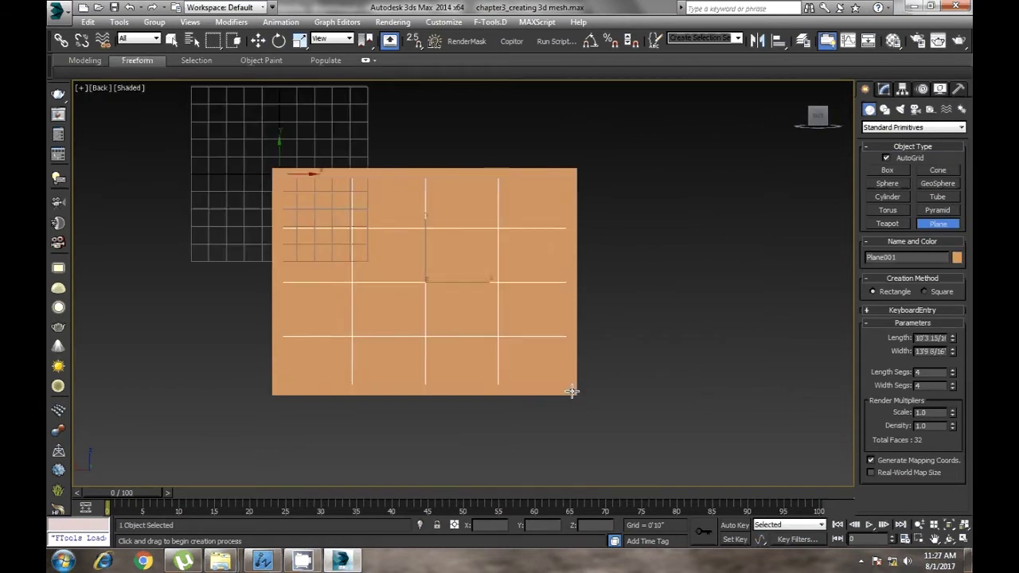
{"action": "right_click", "coordinate": [570, 393]}
Return to Perspective view and open the Material Editor with M.
{"action": "key", "text": "p"}
{"action": "mouse_move", "coordinate": [521, 404]}
{"action": "middle_mouse_down", "text": "alt"}
{"action": "mouse_move", "coordinate": [501, 372]}
{"action": "mouse_move", "coordinate": [568, 382]}
{"action": "mouse_move", "coordinate": [561, 374]}
{"action": "middle_mouse_up", "text": "alt"}
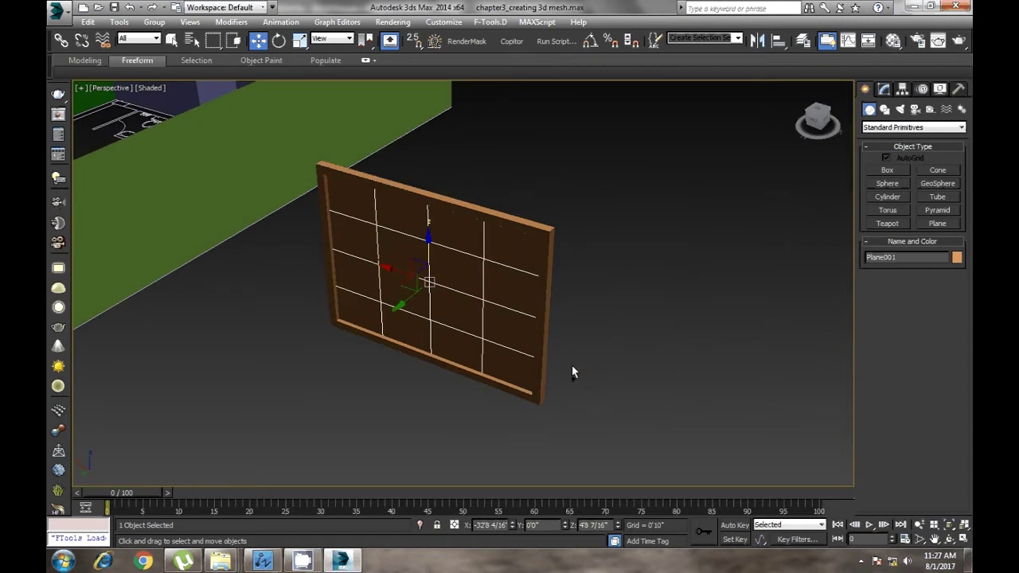
{"action": "key", "text": "m"}
{"action": "mouse_move", "coordinate": [485, 422]}
{"action": "middle_mouse_down", "text": "alt"}
{"action": "mouse_move", "coordinate": [456, 344]}
{"action": "mouse_move", "coordinate": [337, 278]}
{"action": "middle_mouse_up", "text": "alt"}
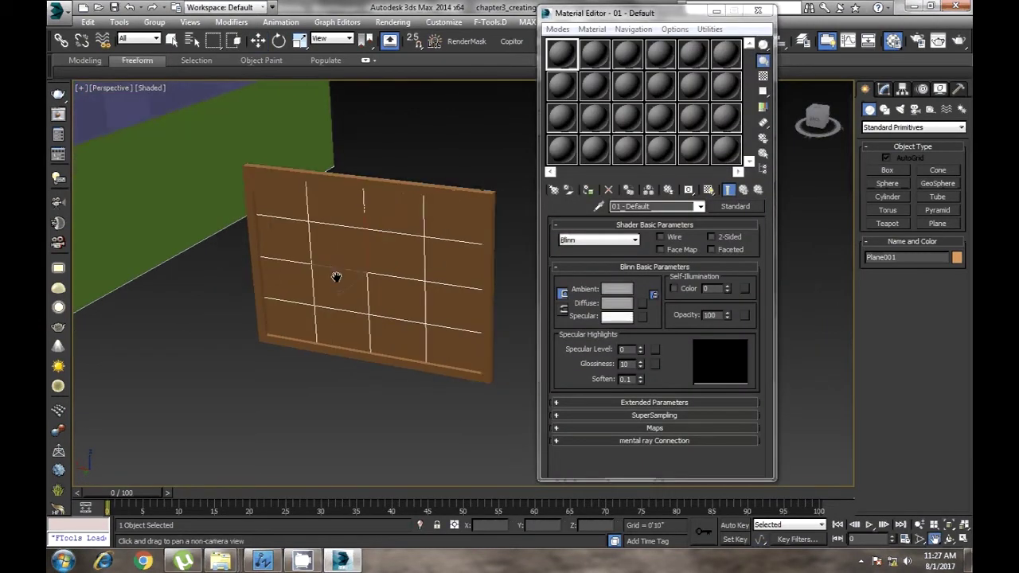
Close the Material Editor and select the wooden frame.
{"action": "left_click", "coordinate": [364, 383]}
{"action": "left_click", "coordinate": [759, 12]}
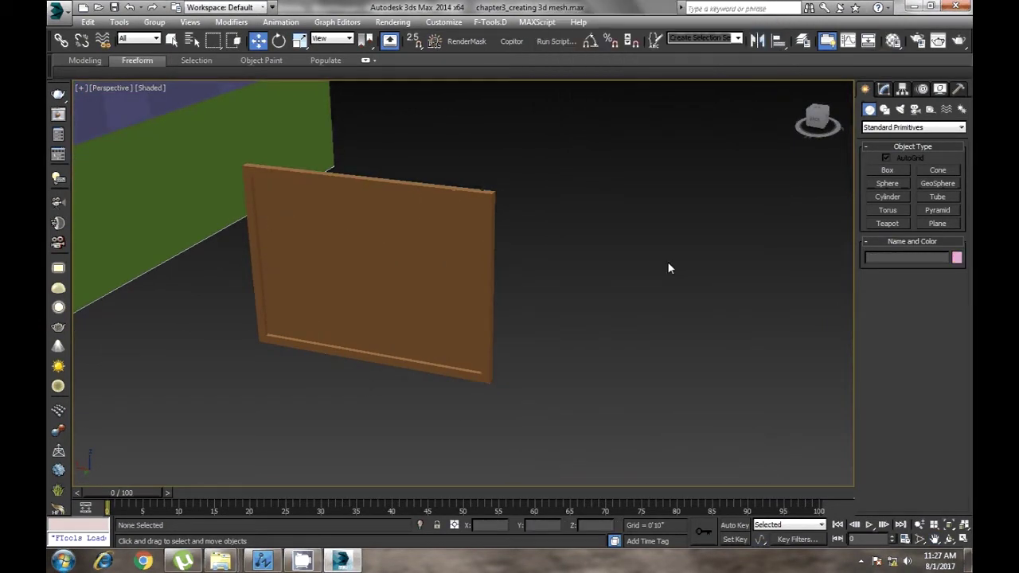
{"action": "left_click", "coordinate": [391, 280]}
{"action": "mouse_move", "coordinate": [389, 265]}
{"action": "middle_mouse_down", "text": "alt"}
{"action": "mouse_move", "coordinate": [312, 278]}
{"action": "mouse_move", "coordinate": [498, 200]}
{"action": "middle_mouse_up", "text": "alt"}
{"action": "left_click", "coordinate": [499, 200]}
{"action": "middle_click_drag", "start_coordinate": [549, 329], "coordinate": [494, 335], "text": "alt"}
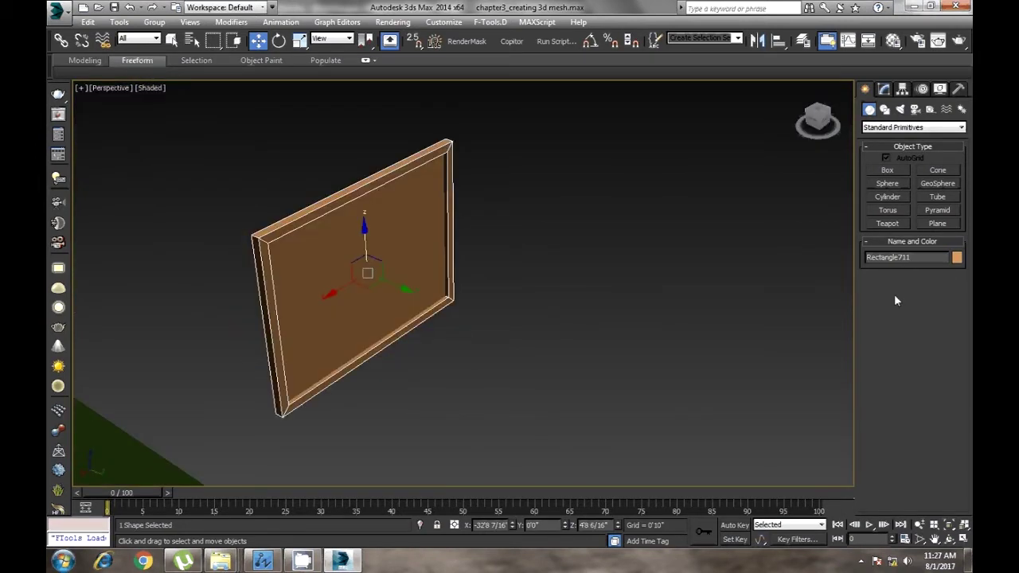
Pick a white display colour for the frame, then pan the view across the board.
{"action": "left_click", "coordinate": [957, 257]}
{"action": "left_click", "coordinate": [554, 300]}
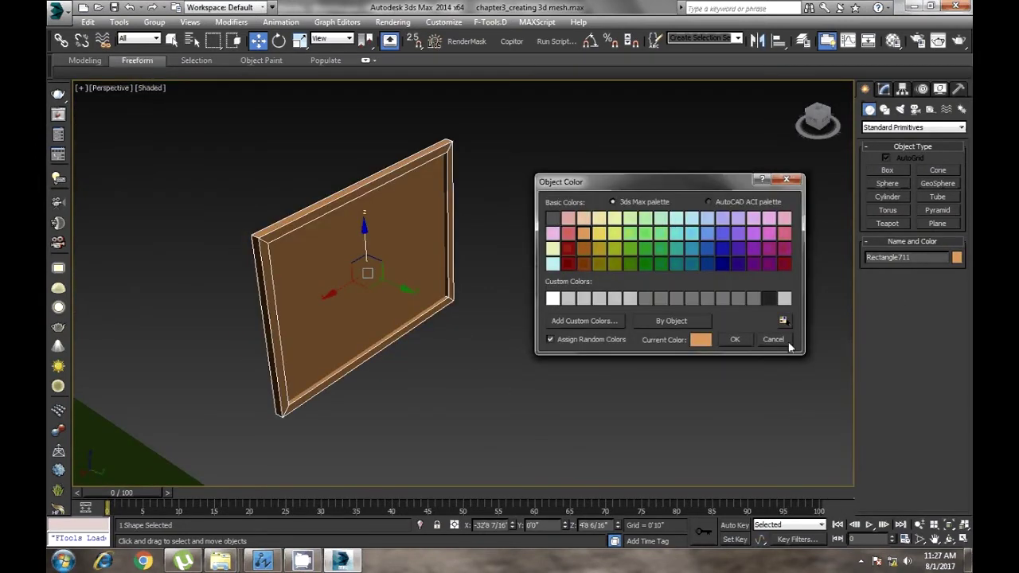
{"action": "left_click", "coordinate": [735, 339]}
{"action": "left_click", "coordinate": [416, 410]}
{"action": "mouse_move", "coordinate": [417, 409]}
{"action": "middle_mouse_down"}
{"action": "mouse_move", "coordinate": [534, 372]}
{"action": "mouse_move", "coordinate": [518, 395]}
{"action": "mouse_move", "coordinate": [451, 371]}
{"action": "mouse_move", "coordinate": [497, 399]}
{"action": "mouse_move", "coordinate": [444, 391]}
{"action": "mouse_move", "coordinate": [454, 392]}
{"action": "middle_mouse_up"}
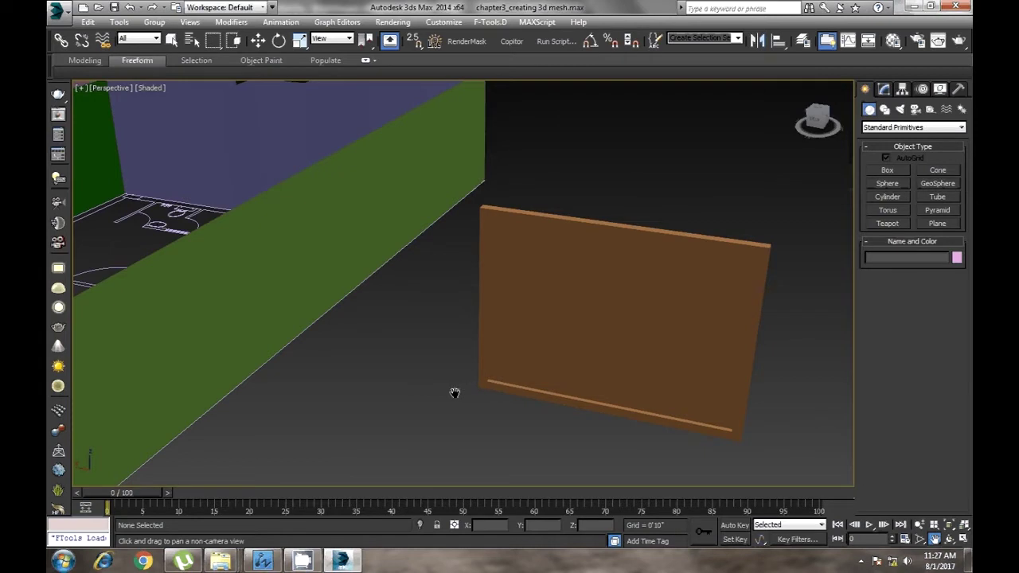
{"action": "left_click_drag", "start_coordinate": [564, 430], "coordinate": [445, 371]}
{"action": "right_click", "coordinate": [712, 190]}
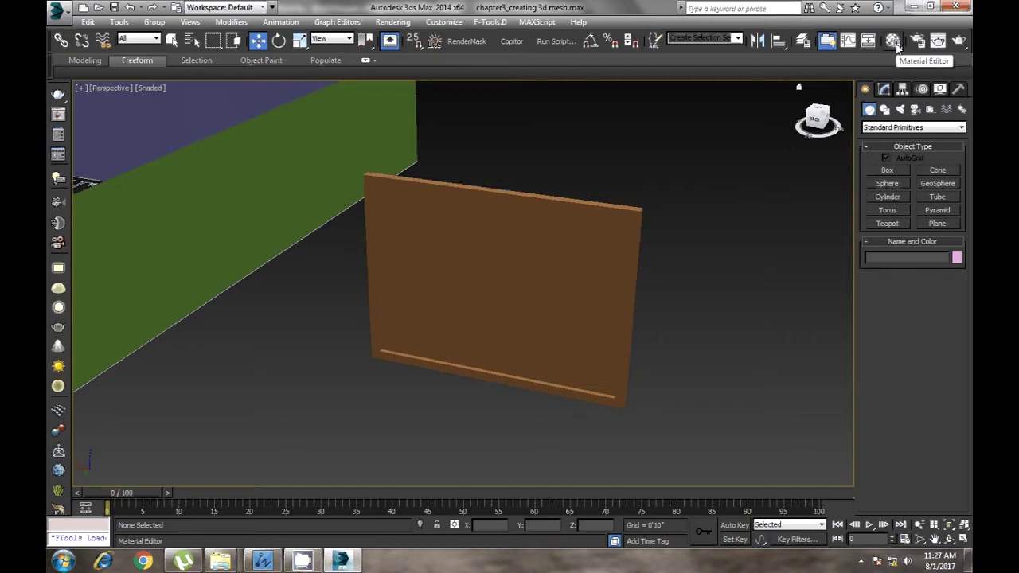
Open the Material Editor and Render Setup, positioning both windows on screen.
{"action": "left_click", "coordinate": [894, 41]}
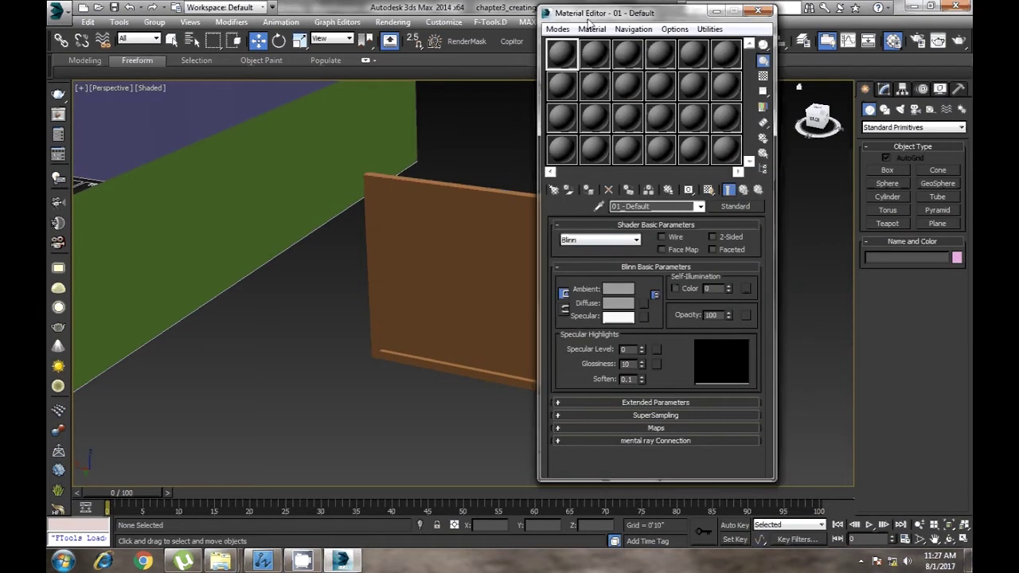
{"action": "left_click_drag", "start_coordinate": [597, 13], "coordinate": [744, 79]}
{"action": "middle_click_drag", "start_coordinate": [606, 234], "coordinate": [523, 180]}
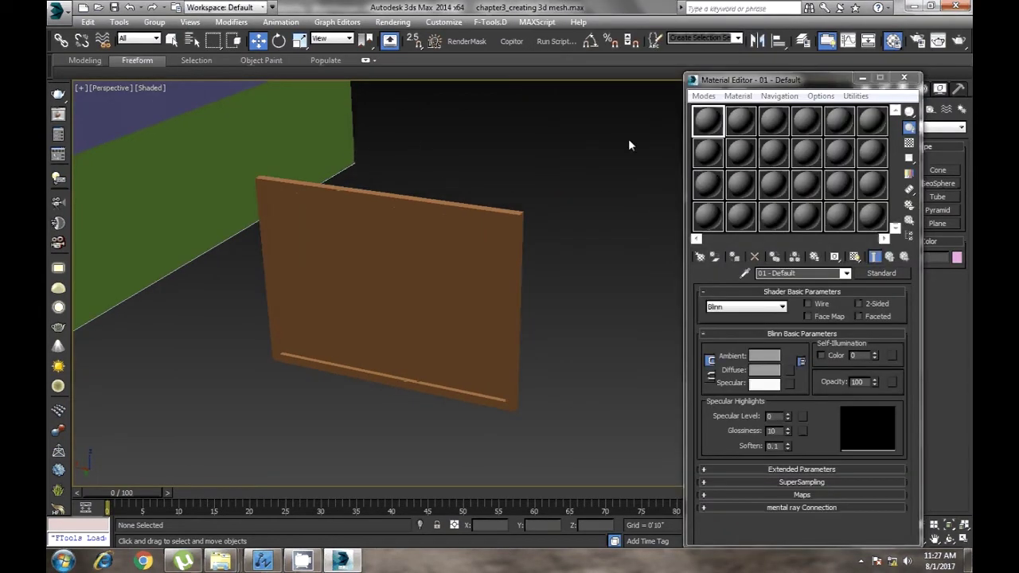
{"action": "left_click", "coordinate": [918, 41]}
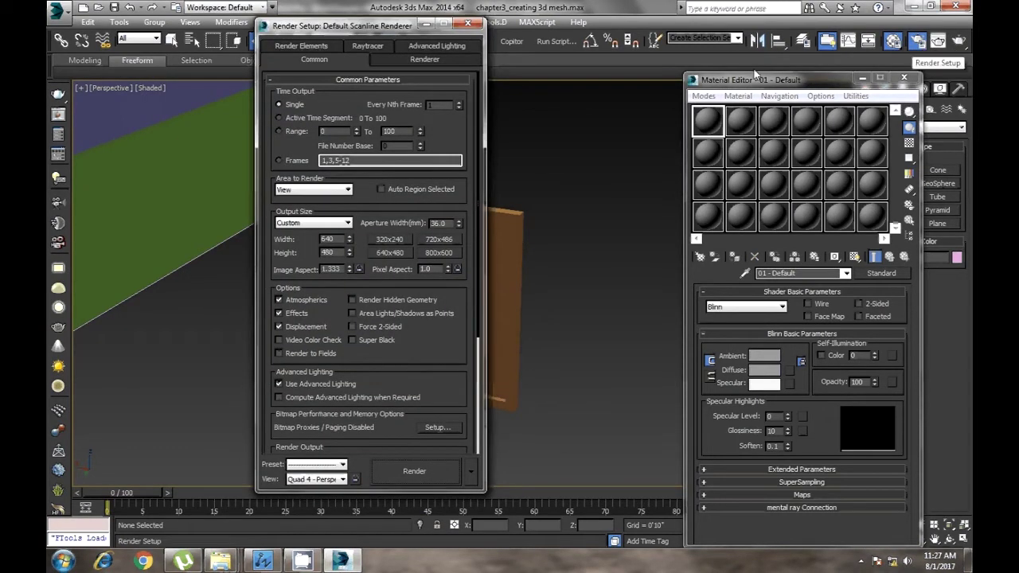
{"action": "left_click_drag", "start_coordinate": [351, 26], "coordinate": [361, 100]}
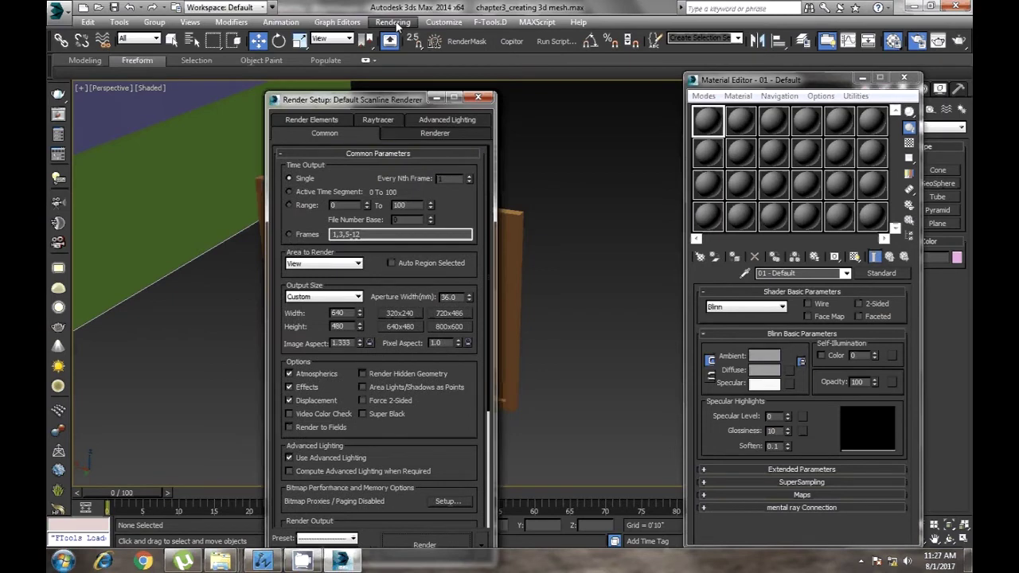
{"action": "left_click", "coordinate": [395, 23]}
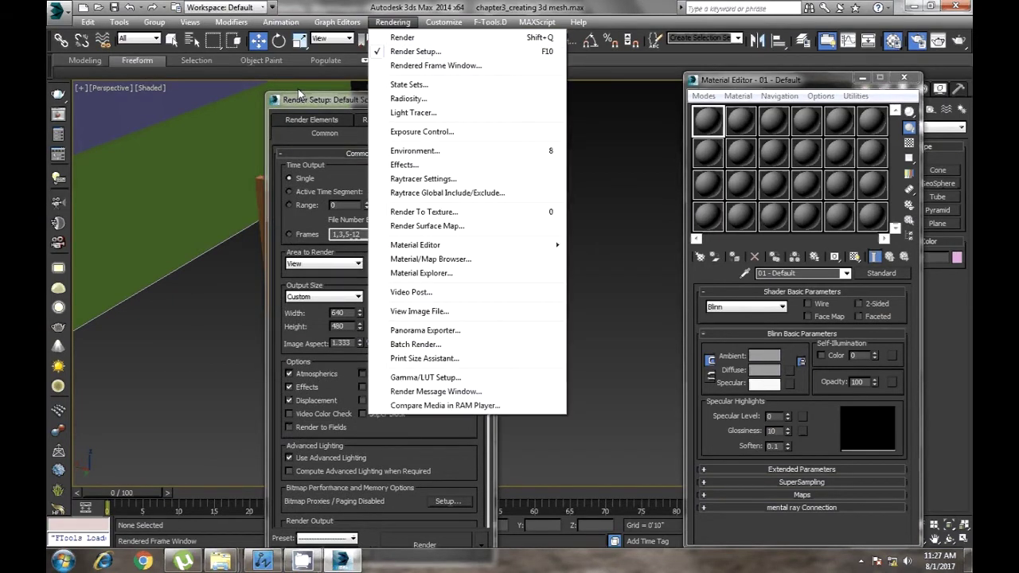
{"action": "left_click_drag", "start_coordinate": [299, 94], "coordinate": [318, 4]}
Assign V-Ray Adv 3.00.03 as the production renderer and close Render Setup.
{"action": "right_click", "coordinate": [502, 239]}
{"action": "left_click", "coordinate": [637, 414]}
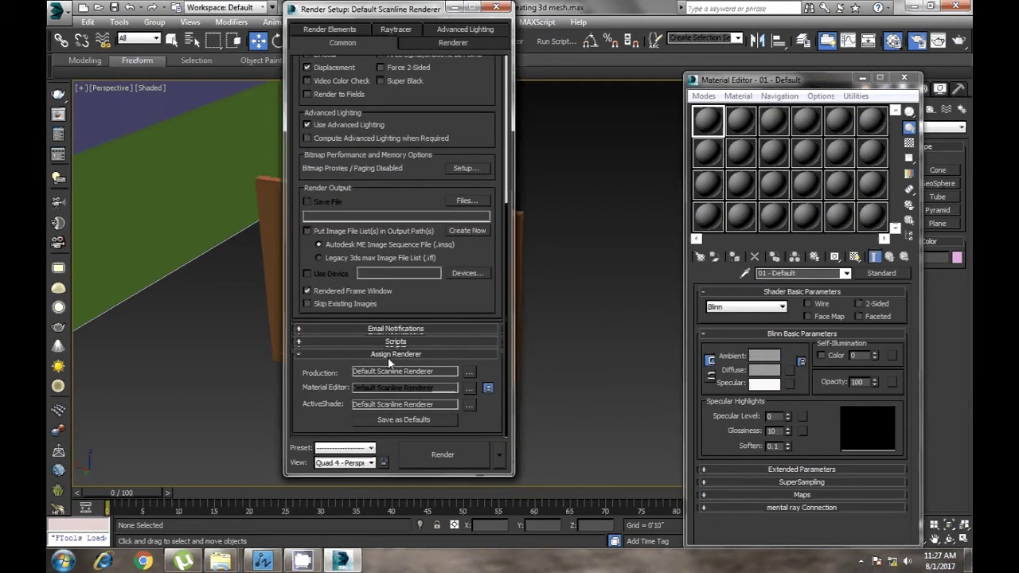
{"action": "left_click", "coordinate": [469, 372]}
{"action": "left_click", "coordinate": [358, 185]}
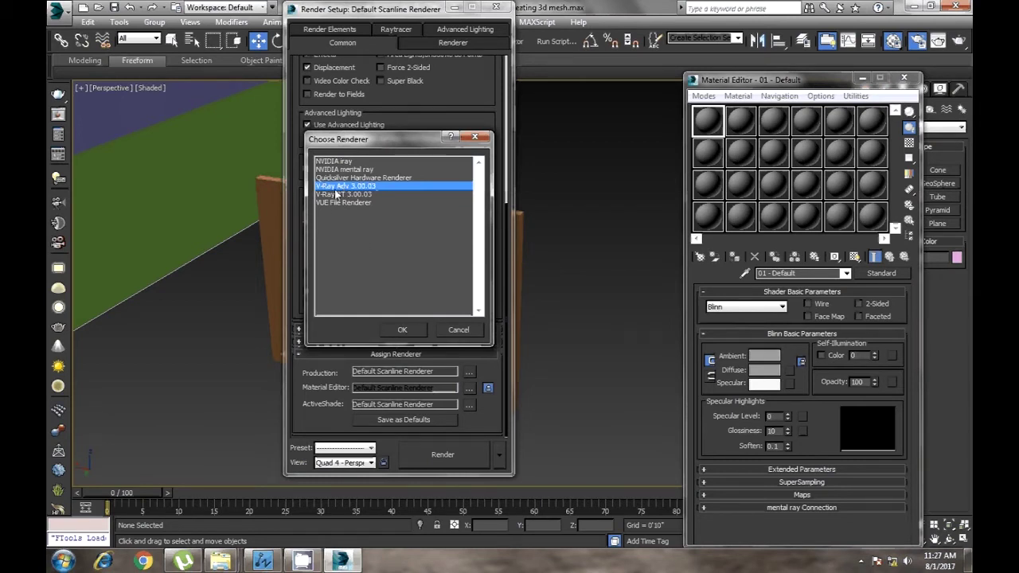
{"action": "left_click", "coordinate": [405, 329]}
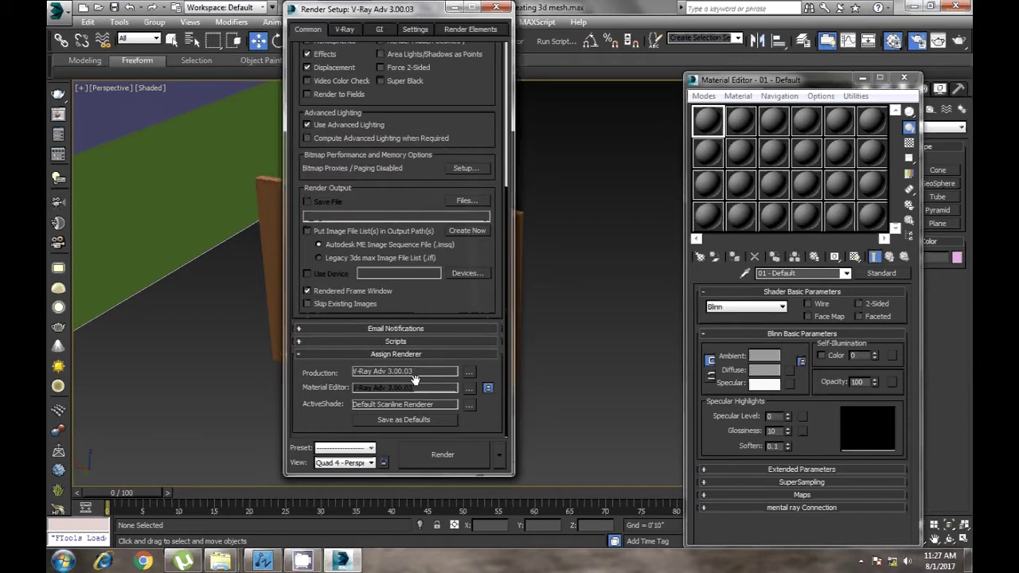
{"action": "left_click", "coordinate": [471, 375]}
{"action": "left_click", "coordinate": [406, 329]}
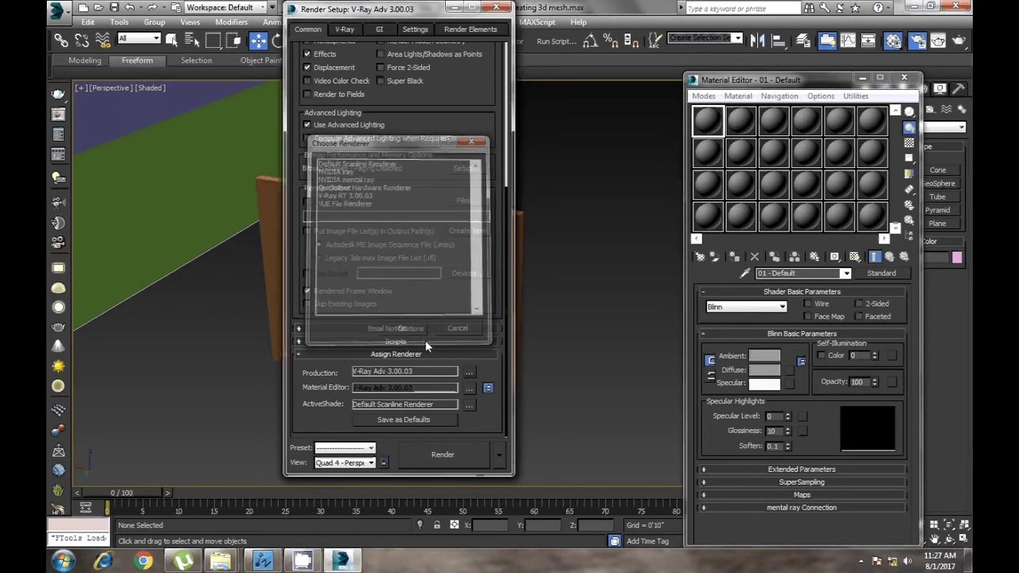
{"action": "left_click", "coordinate": [500, 8]}
{"action": "left_click_drag", "start_coordinate": [765, 79], "coordinate": [728, 76]}
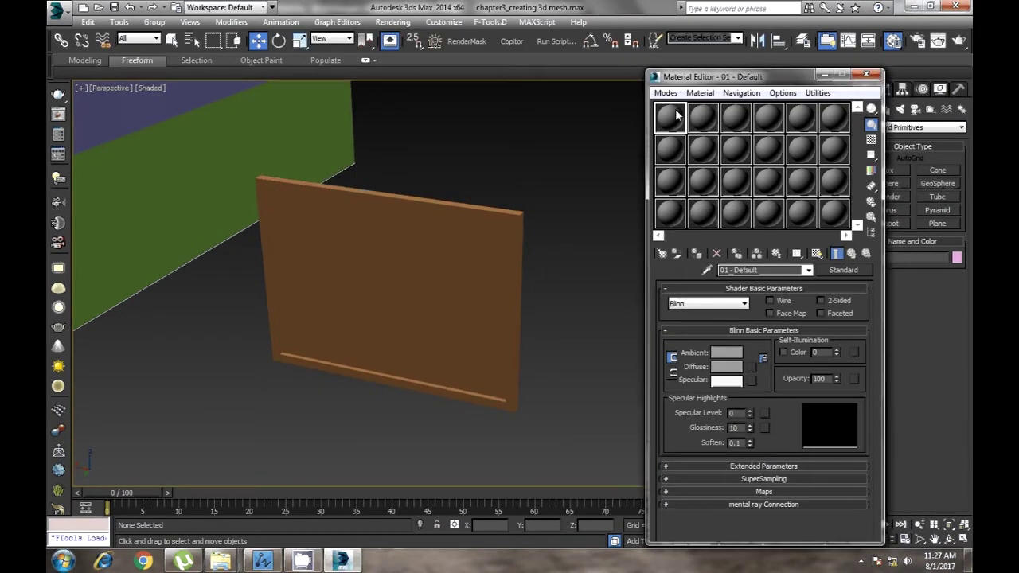
Change material slot 01 - Default to the VRayMtl material type.
{"action": "left_click", "coordinate": [850, 273]}
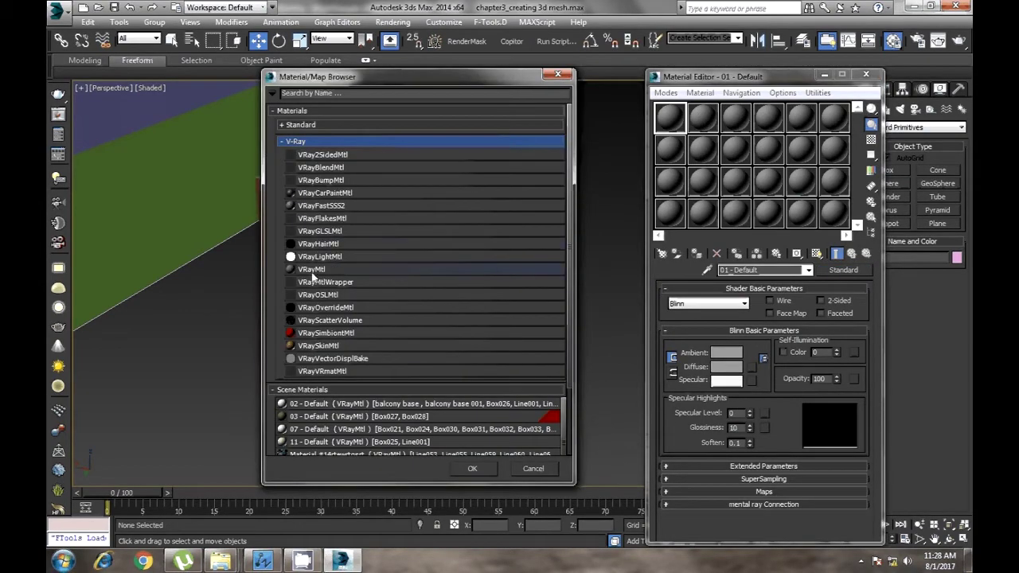
{"action": "left_click", "coordinate": [313, 270]}
{"action": "left_click", "coordinate": [471, 469]}
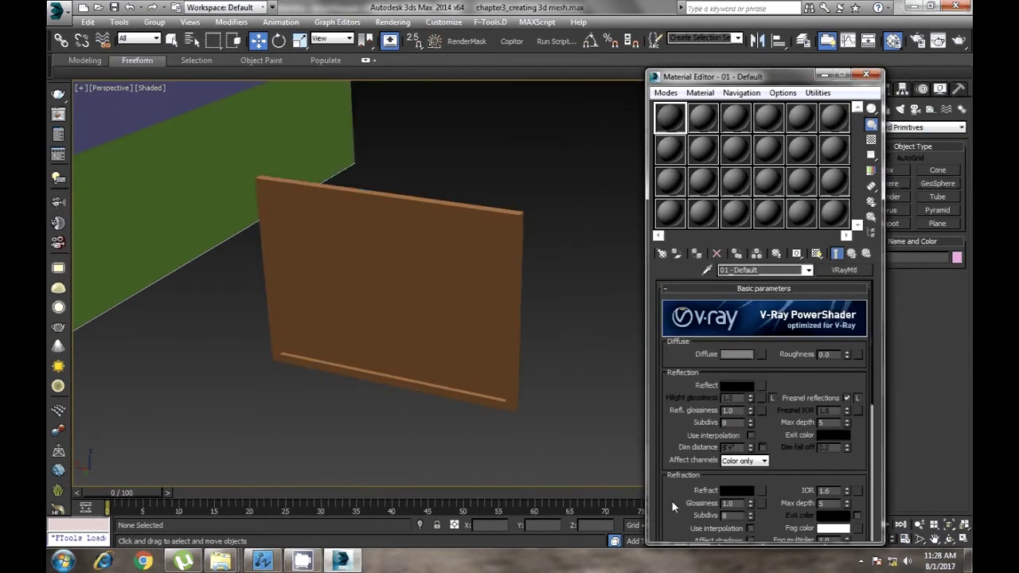
{"action": "left_click_drag", "start_coordinate": [674, 474], "coordinate": [668, 431]}
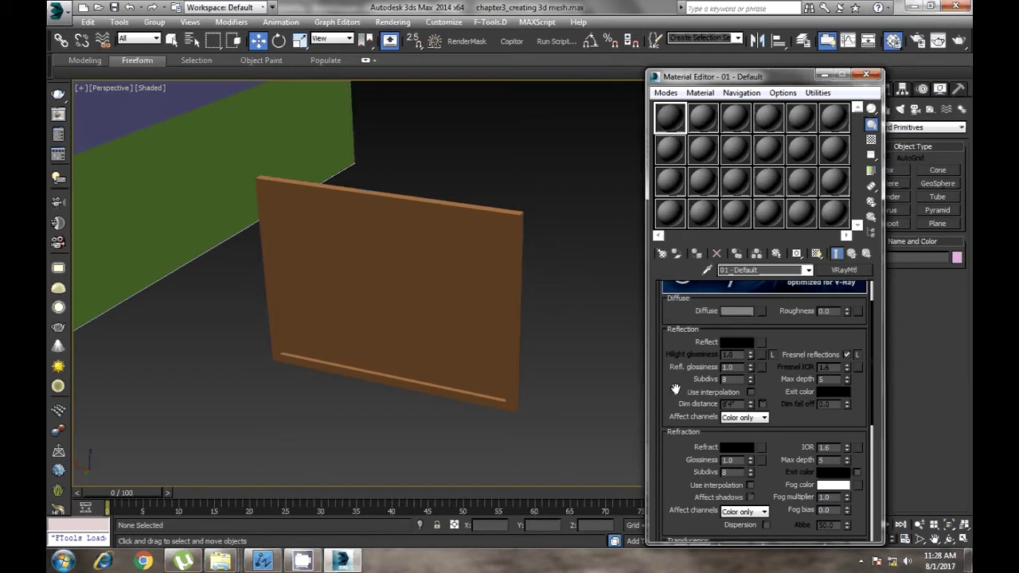
{"action": "left_click_drag", "start_coordinate": [676, 388], "coordinate": [673, 431]}
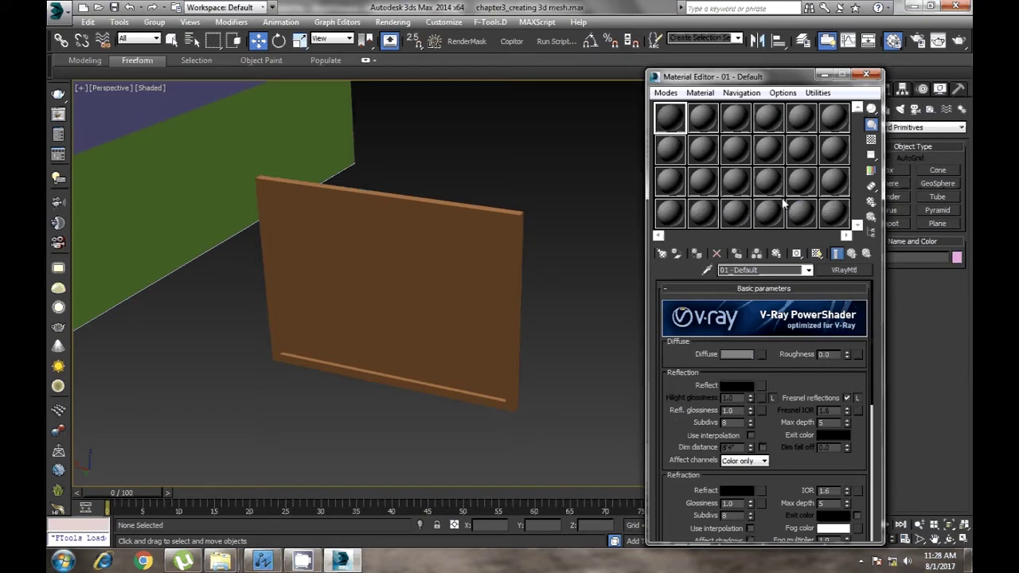
Reposition the Material Editor window on screen.
{"action": "left_click_drag", "start_coordinate": [717, 76], "coordinate": [657, 52]}
{"action": "scroll", "coordinate": [617, 322], "scroll_direction": "down", "scroll_amount": 2}
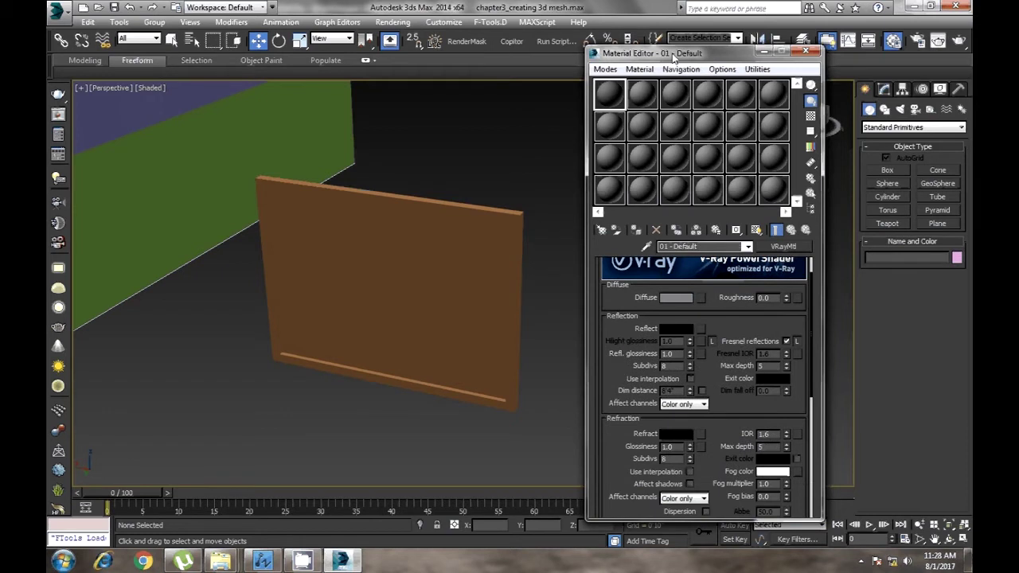
{"action": "left_click_drag", "start_coordinate": [676, 58], "coordinate": [706, 55]}
{"action": "scroll", "coordinate": [657, 444], "scroll_direction": "up", "scroll_amount": 2}
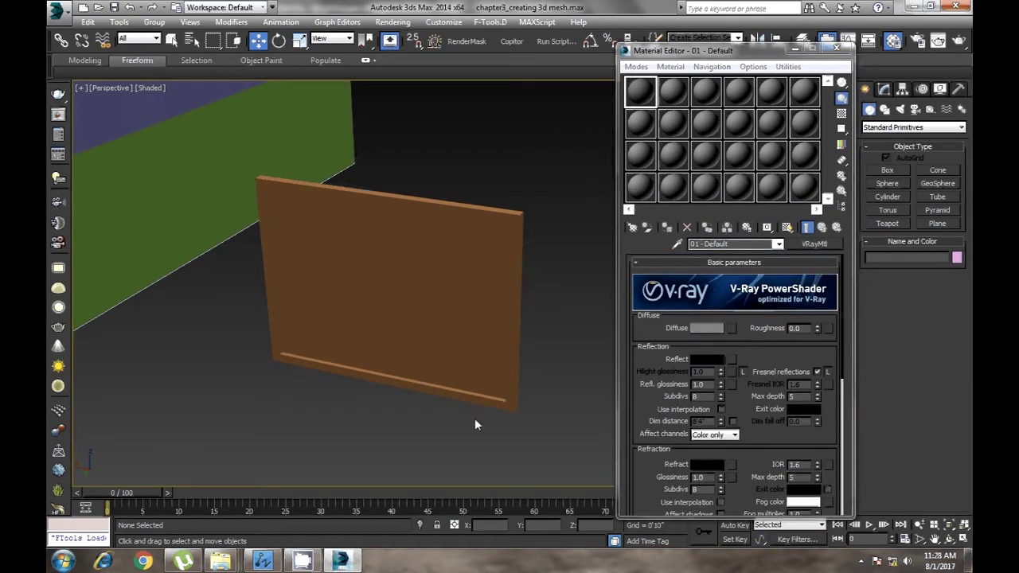
Select the Rectangle711 window frame shape in the viewport.
{"action": "left_click", "coordinate": [476, 396]}
{"action": "left_click", "coordinate": [525, 358]}
{"action": "left_click", "coordinate": [517, 291]}
{"action": "left_click", "coordinate": [542, 231]}
{"action": "left_click", "coordinate": [516, 239]}
{"action": "left_click", "coordinate": [527, 271]}
{"action": "left_click", "coordinate": [517, 229]}
{"action": "left_click", "coordinate": [541, 218]}
{"action": "left_click", "coordinate": [518, 225]}
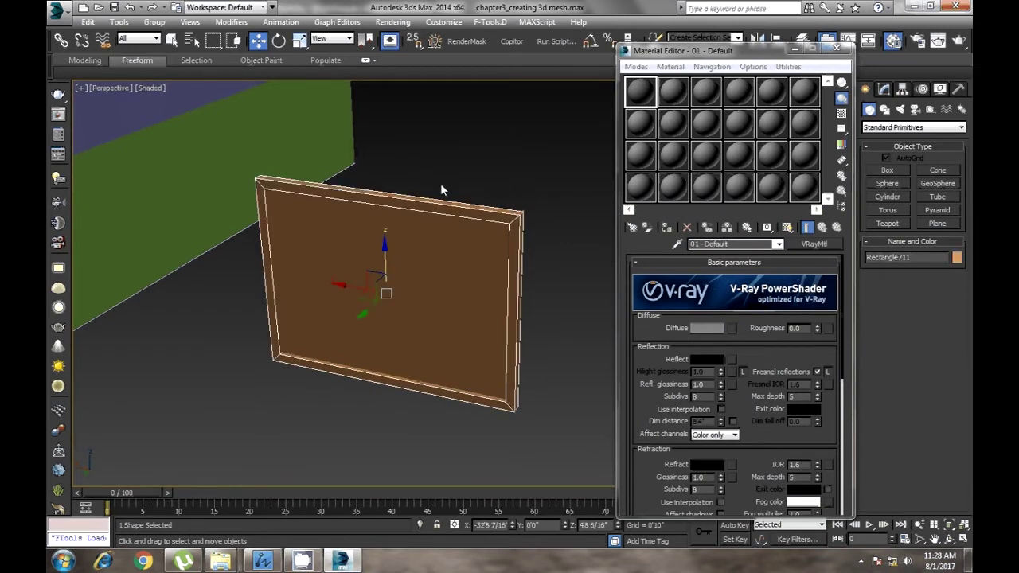
Set the VRayMtl diffuse colour to a dark brown.
{"action": "left_click", "coordinate": [706, 328]}
{"action": "mouse_move", "coordinate": [401, 151]}
{"action": "left_mouse_down"}
{"action": "mouse_move", "coordinate": [313, 157]}
{"action": "mouse_move", "coordinate": [315, 169]}
{"action": "left_mouse_up"}
{"action": "left_click", "coordinate": [518, 186]}
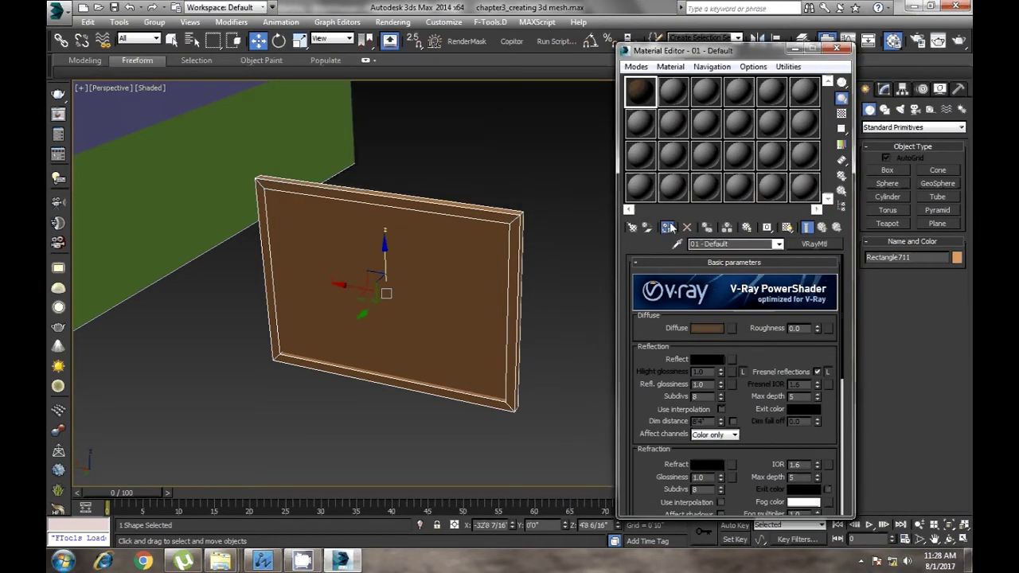
Zoom and orbit the view onto the frame, then open the diffuse map list.
{"action": "mouse_move", "coordinate": [569, 230]}
{"action": "middle_mouse_down", "text": "alt"}
{"action": "mouse_move", "coordinate": [558, 239]}
{"action": "mouse_move", "coordinate": [563, 255]}
{"action": "middle_mouse_up", "text": "alt"}
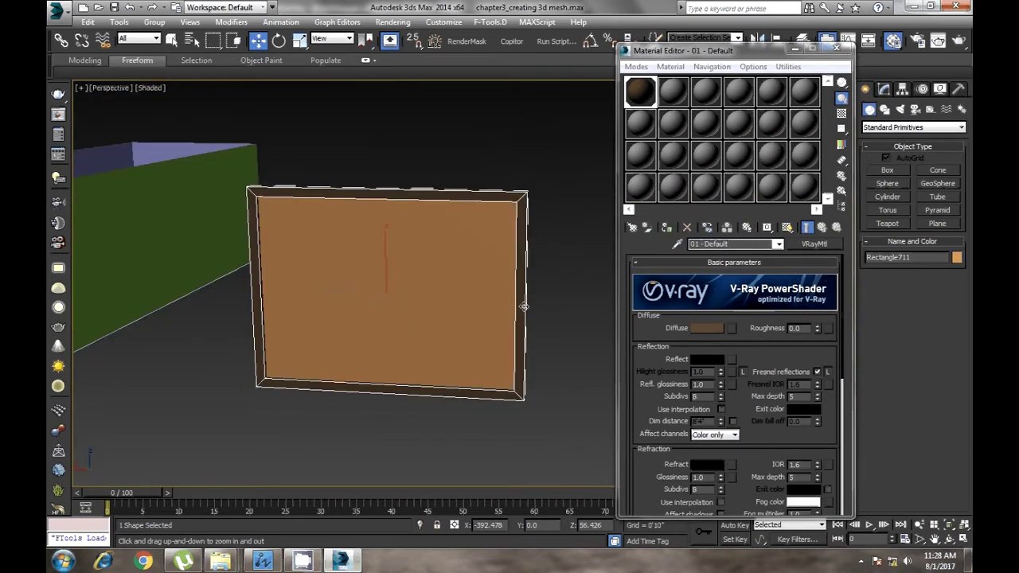
{"action": "key", "text": "alt+z"}
{"action": "left_click_drag", "start_coordinate": [562, 302], "coordinate": [562, 266]}
{"action": "key", "text": "w"}
{"action": "mouse_move", "coordinate": [557, 296]}
{"action": "middle_mouse_down", "text": "alt"}
{"action": "mouse_move", "coordinate": [550, 289]}
{"action": "mouse_move", "coordinate": [556, 313]}
{"action": "mouse_move", "coordinate": [547, 326]}
{"action": "mouse_move", "coordinate": [558, 303]}
{"action": "middle_mouse_up", "text": "alt"}
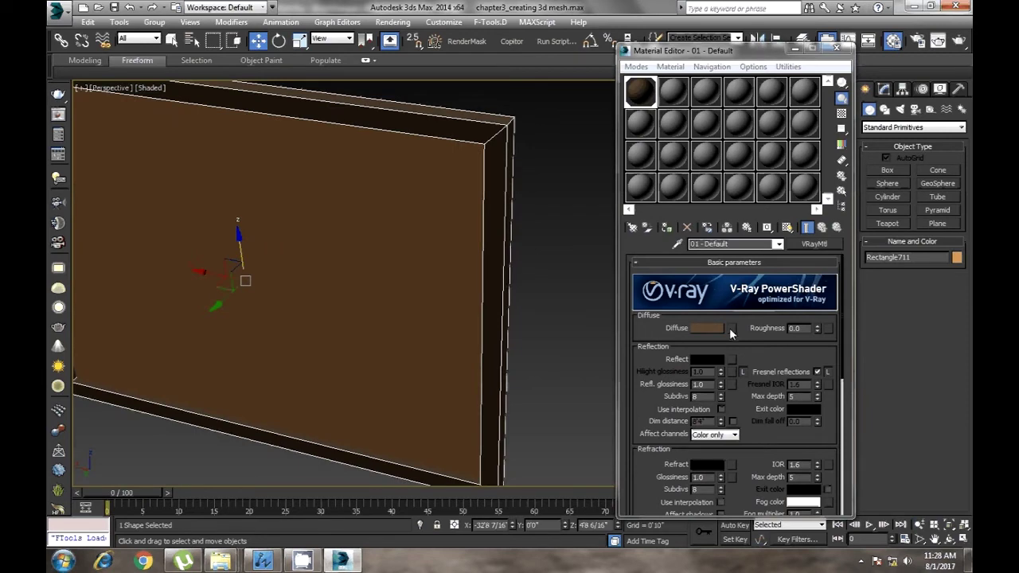
{"action": "left_click", "coordinate": [731, 328]}
Load the wood-grain image 1ad97eb9a2d2ab79ca2b1e14b4ae6f13.jpg as a Bitmap diffuse map.
{"action": "left_click", "coordinate": [307, 125]}
{"action": "double_click", "coordinate": [308, 140]}
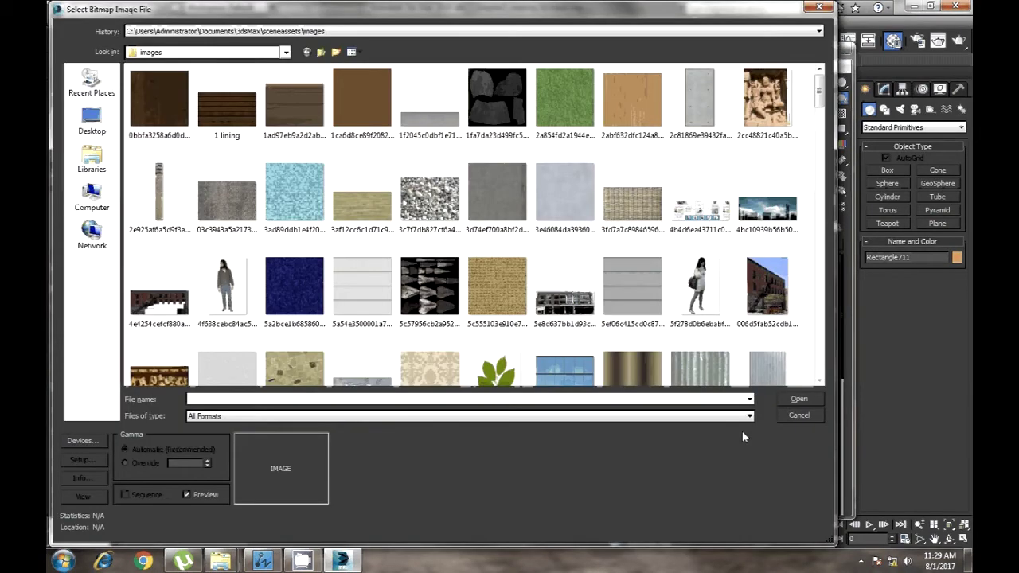
{"action": "left_click", "coordinate": [516, 119]}
{"action": "left_click", "coordinate": [363, 99]}
{"action": "left_click", "coordinate": [227, 102]}
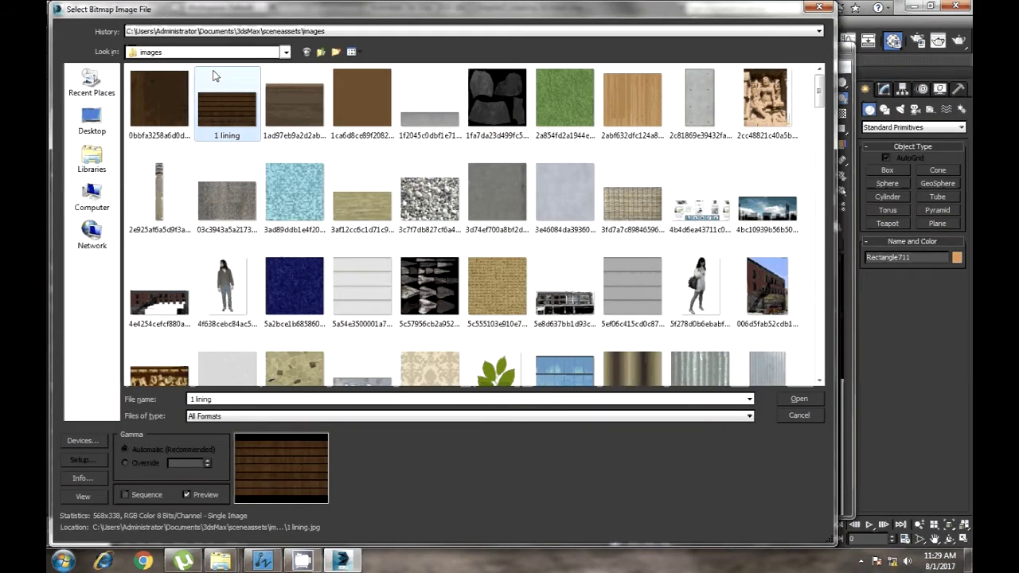
{"action": "left_click", "coordinate": [218, 52]}
{"action": "scroll", "coordinate": [207, 103], "scroll_direction": "up", "scroll_amount": 3}
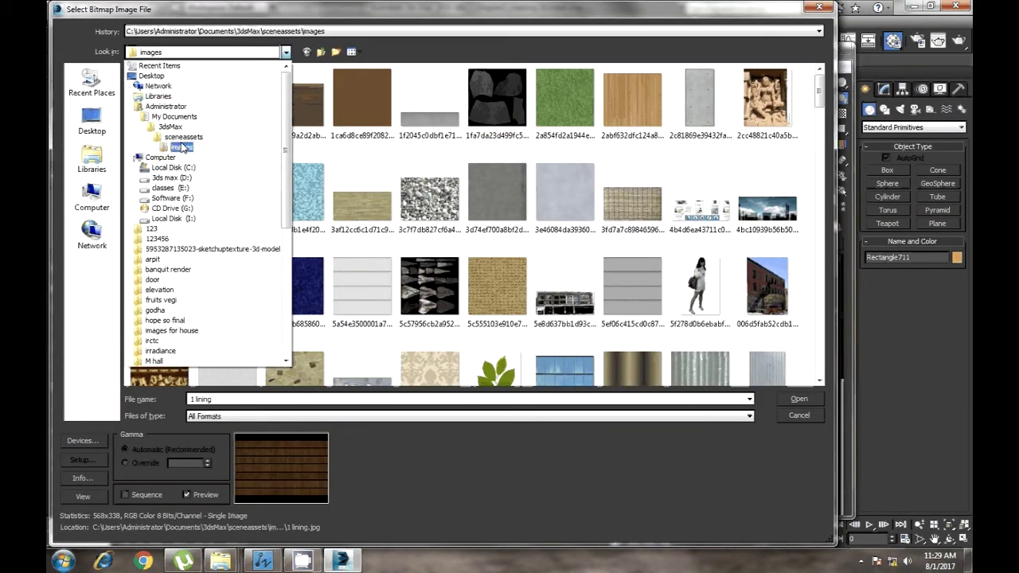
{"action": "left_click", "coordinate": [181, 147]}
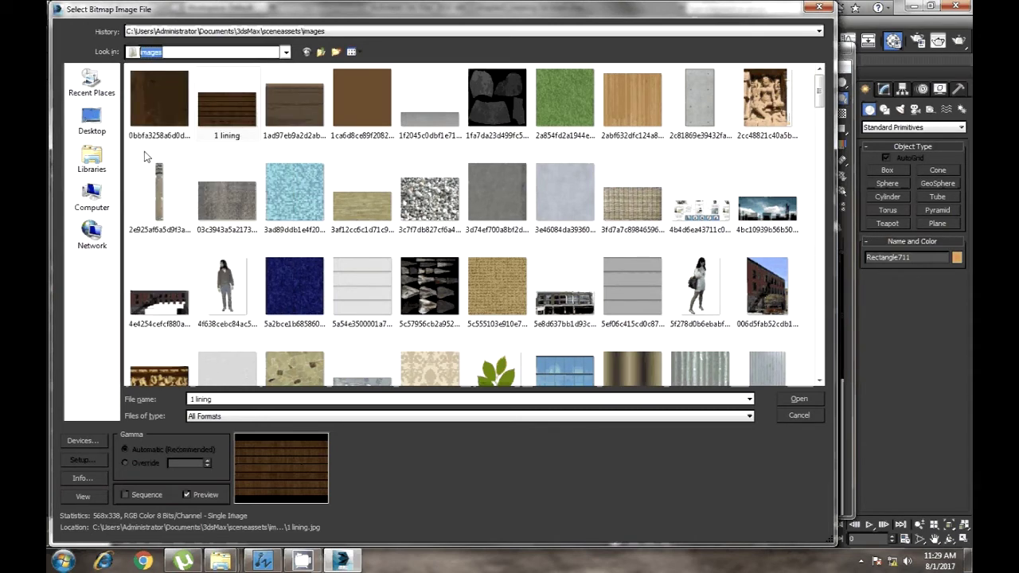
{"action": "left_click", "coordinate": [300, 119]}
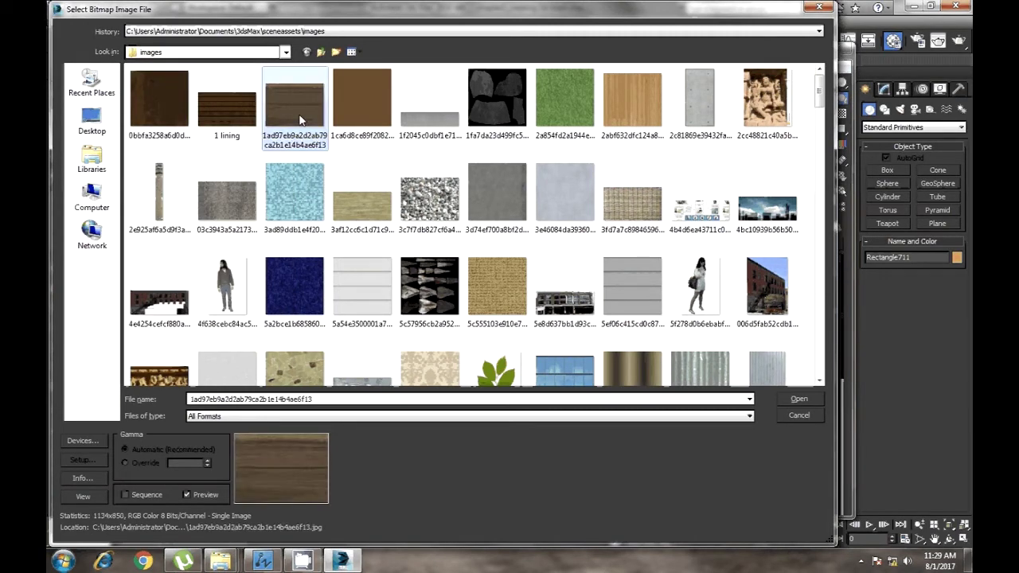
{"action": "double_click", "coordinate": [269, 122]}
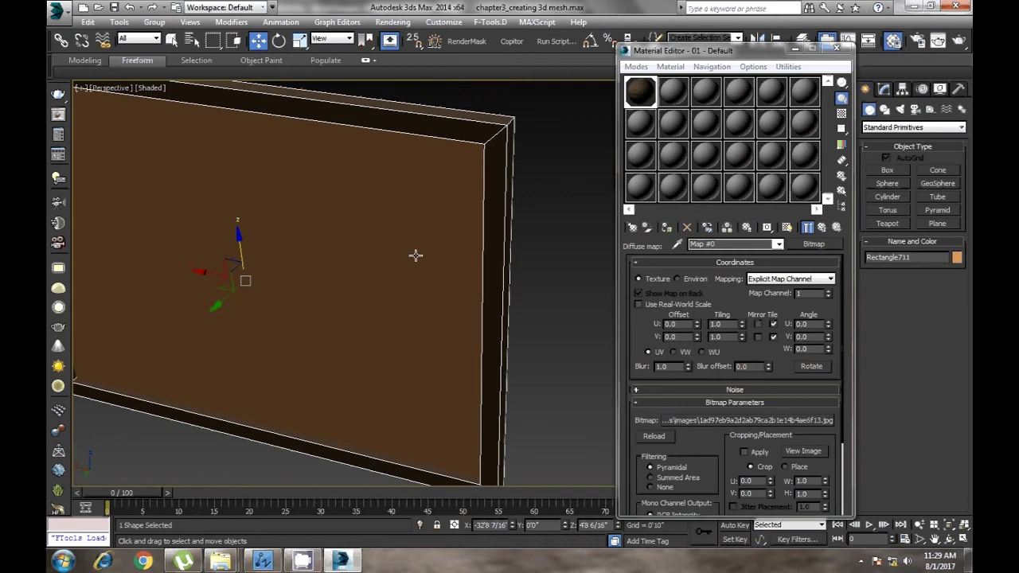
Assign the wood material to the Rectangle711 frame and show it shaded in the viewport.
{"action": "left_click", "coordinate": [656, 237]}
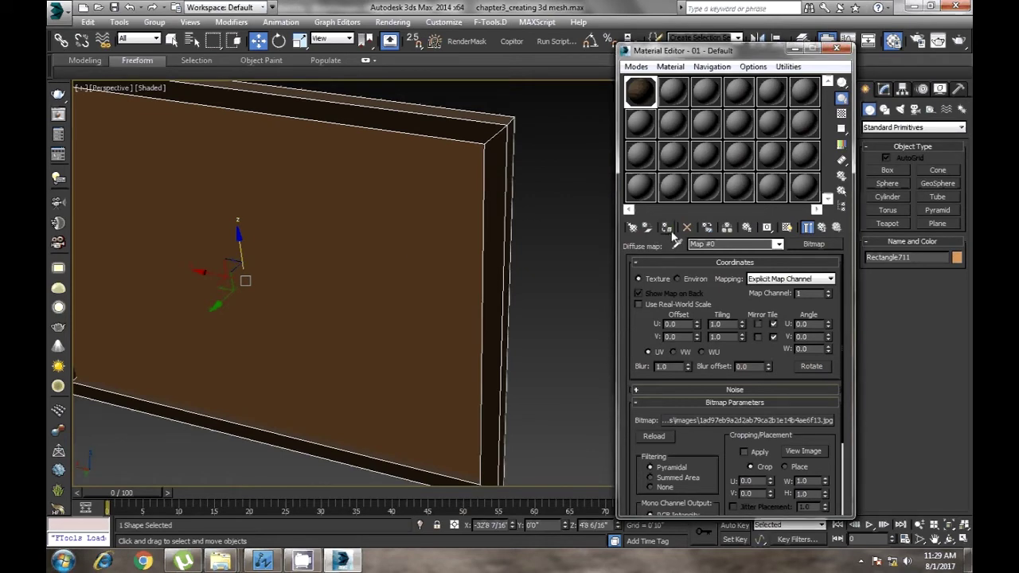
{"action": "left_click", "coordinate": [416, 284]}
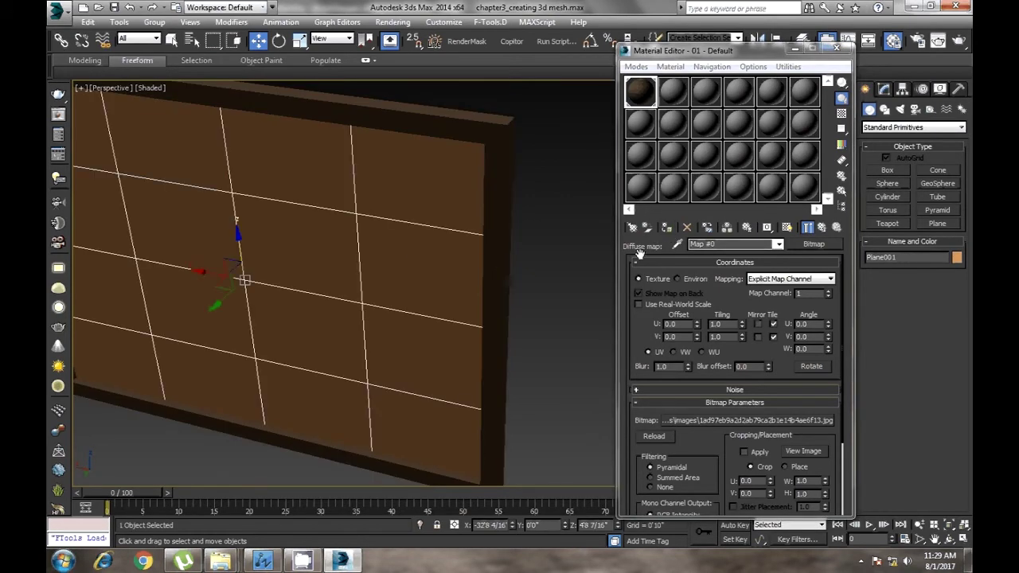
{"action": "left_click", "coordinate": [667, 227]}
{"action": "left_click", "coordinate": [570, 235]}
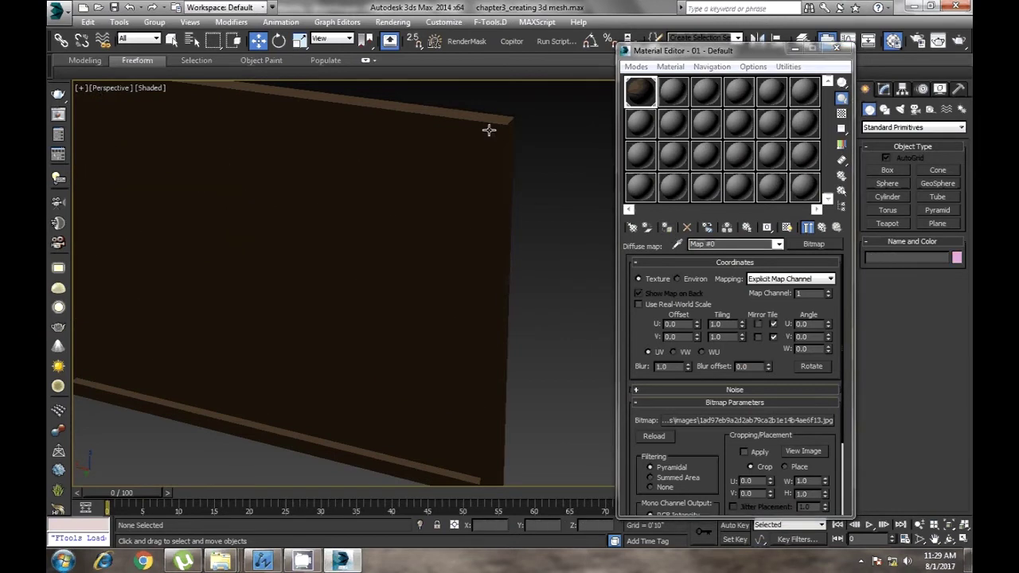
{"action": "left_click", "coordinate": [494, 125]}
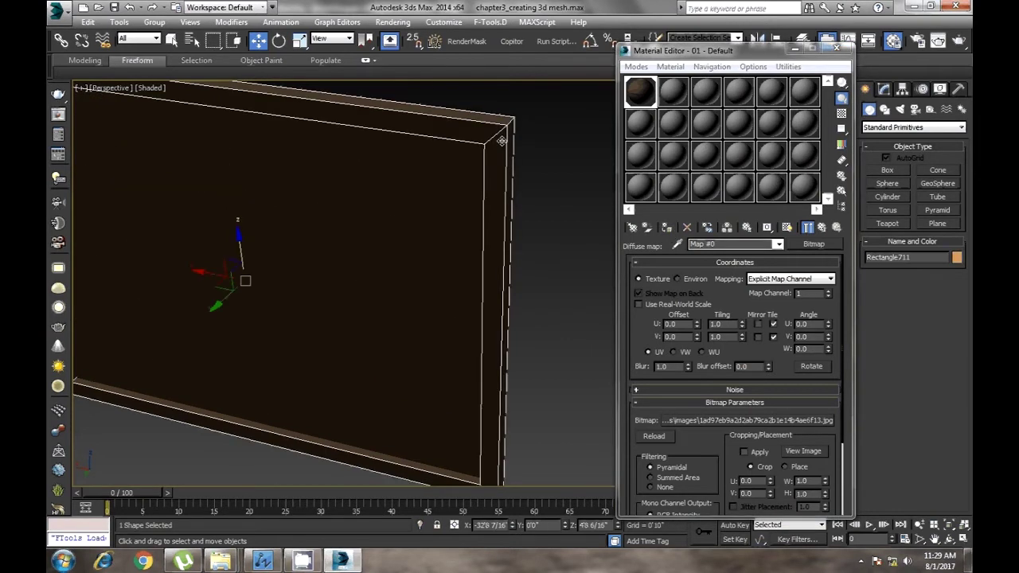
{"action": "left_click", "coordinate": [667, 227]}
{"action": "left_click", "coordinate": [787, 227]}
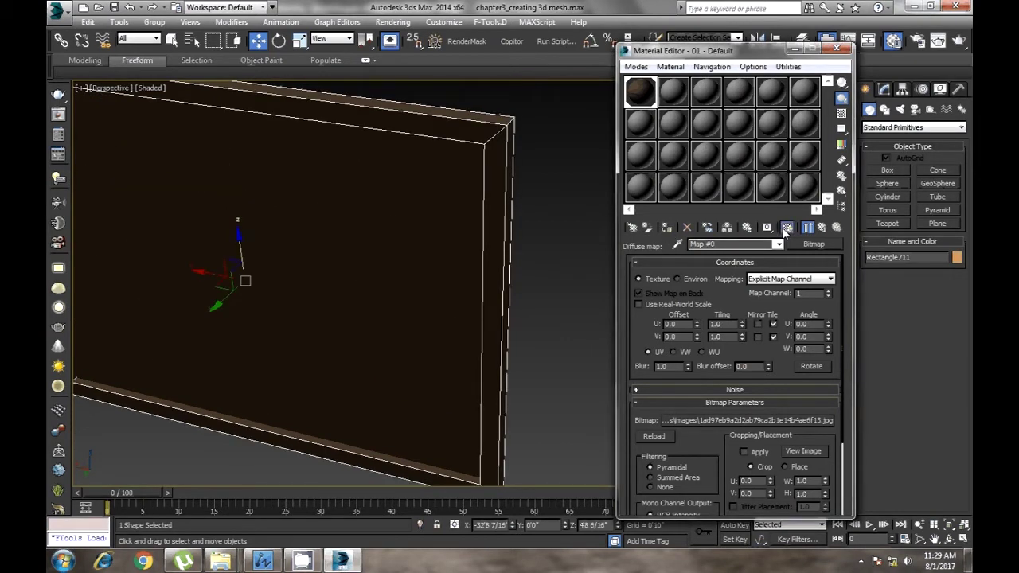
Zoom out around the wooden frame and move the Material Editor lower.
{"action": "left_click", "coordinate": [542, 245]}
{"action": "mouse_move", "coordinate": [537, 272]}
{"action": "middle_mouse_down", "text": "alt"}
{"action": "mouse_move", "coordinate": [563, 228]}
{"action": "mouse_move", "coordinate": [562, 262]}
{"action": "middle_mouse_up", "text": "alt"}
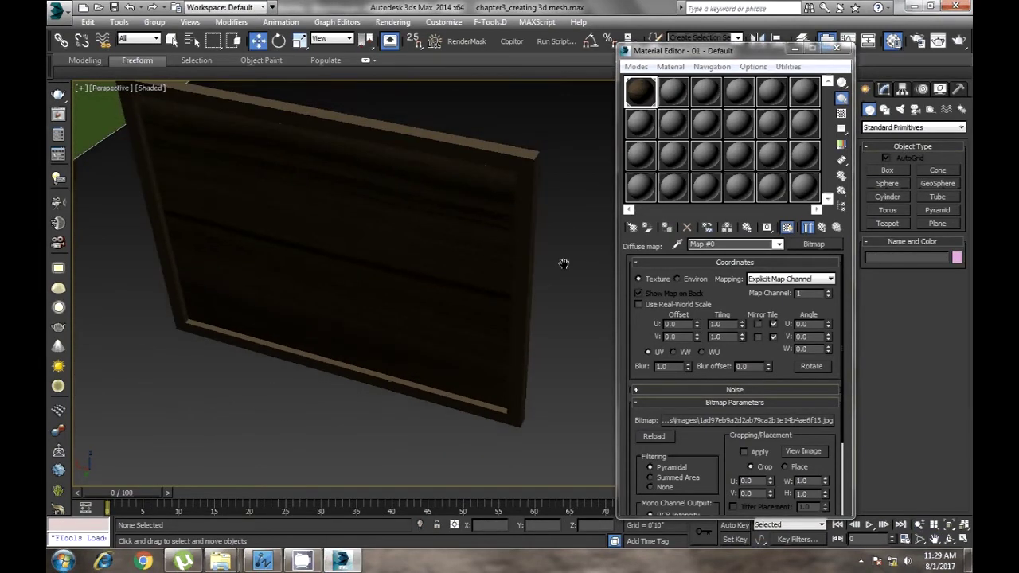
{"action": "key", "text": "w"}
{"action": "left_click", "coordinate": [466, 240]}
{"action": "left_click", "coordinate": [555, 235]}
{"action": "left_click_drag", "start_coordinate": [751, 51], "coordinate": [718, 130]}
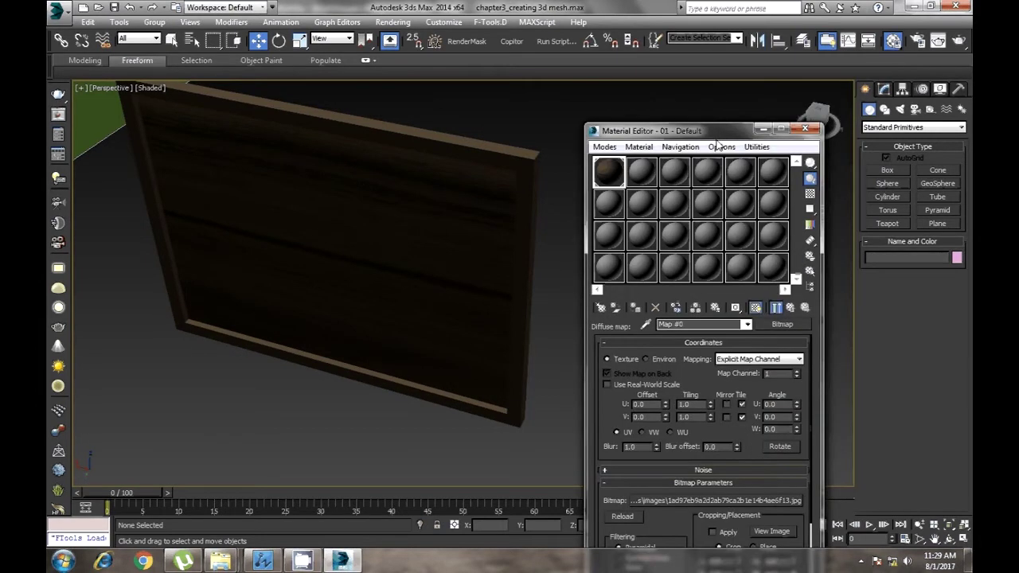
Select the frame and orbit to a frontal view to inspect the wood grain.
{"action": "mouse_move", "coordinate": [453, 373]}
{"action": "middle_mouse_down", "text": "alt"}
{"action": "mouse_move", "coordinate": [383, 214]}
{"action": "mouse_move", "coordinate": [314, 233]}
{"action": "middle_mouse_up", "text": "alt"}
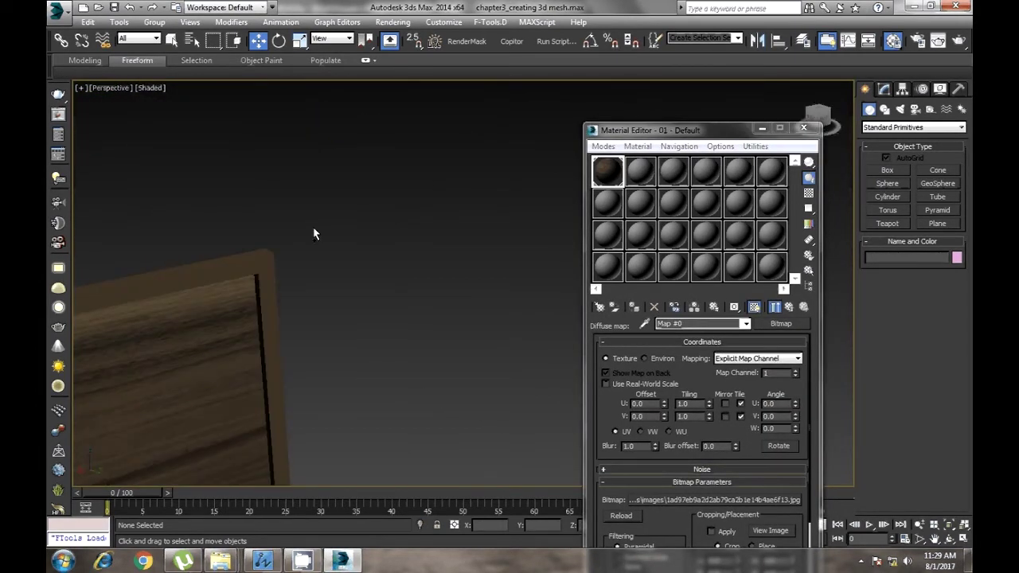
{"action": "left_click", "coordinate": [238, 266]}
{"action": "key", "text": "z"}
{"action": "mouse_move", "coordinate": [486, 271]}
{"action": "middle_mouse_down", "text": "alt"}
{"action": "mouse_move", "coordinate": [437, 274]}
{"action": "mouse_move", "coordinate": [456, 319]}
{"action": "middle_mouse_up", "text": "alt"}
{"action": "key", "text": "w"}
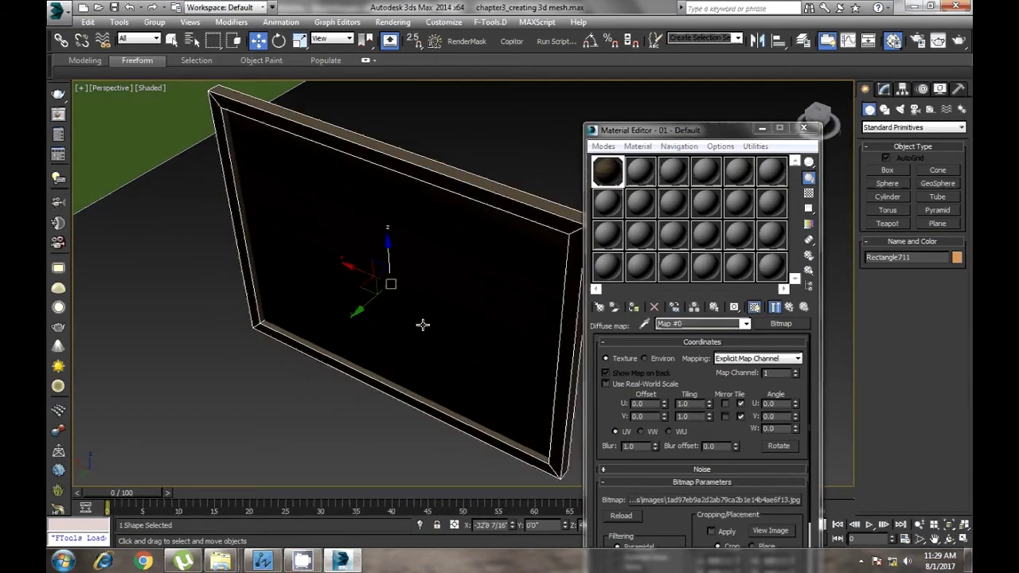
{"action": "mouse_move", "coordinate": [371, 330]}
{"action": "middle_mouse_down", "text": "alt"}
{"action": "mouse_move", "coordinate": [371, 357]}
{"action": "mouse_move", "coordinate": [400, 356]}
{"action": "mouse_move", "coordinate": [382, 330]}
{"action": "mouse_move", "coordinate": [399, 302]}
{"action": "mouse_move", "coordinate": [349, 287]}
{"action": "mouse_move", "coordinate": [356, 373]}
{"action": "middle_mouse_up", "text": "alt"}
{"action": "key", "text": "shift+z"}
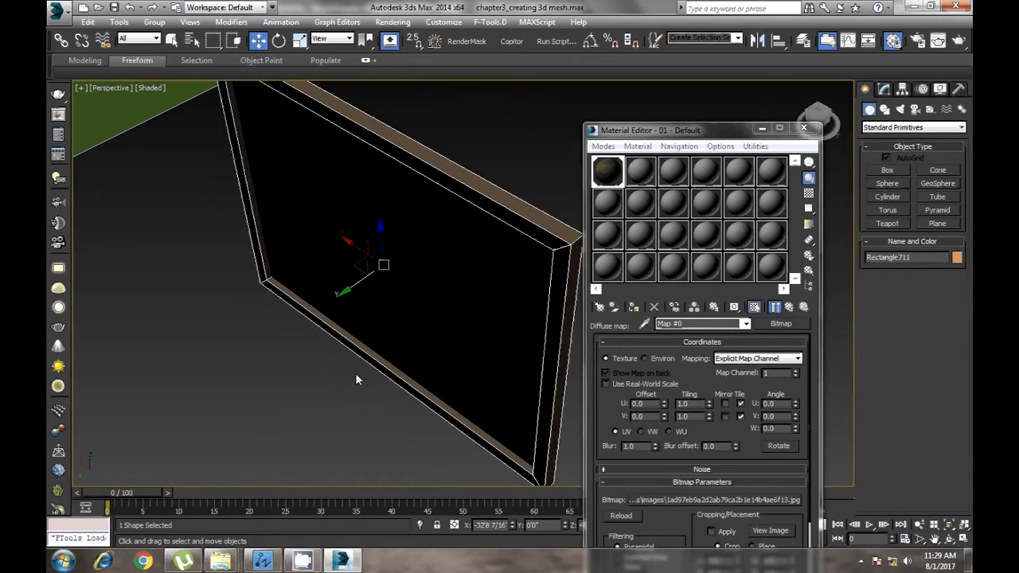
{"action": "key", "text": "shift+z"}
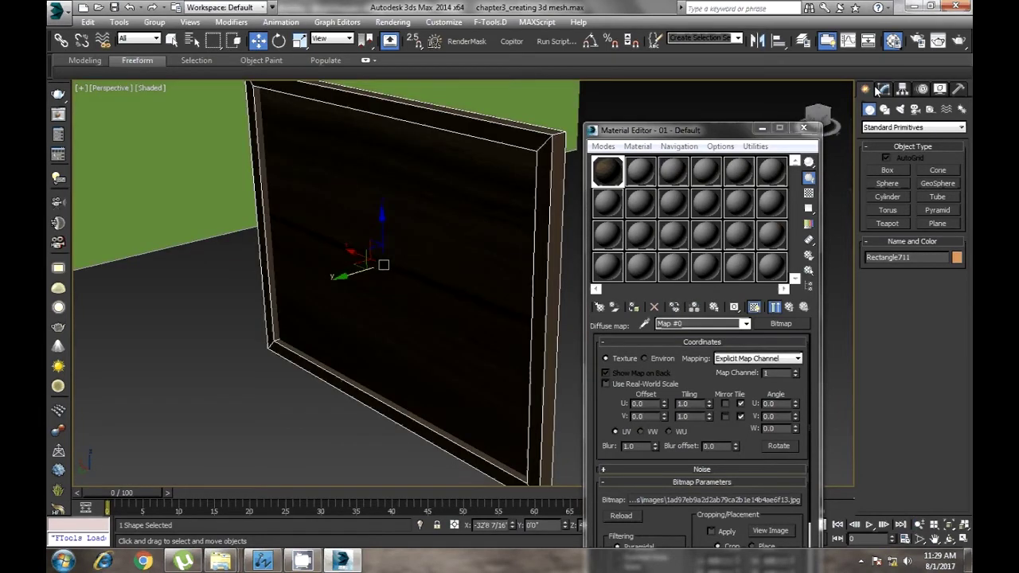
{"action": "left_click", "coordinate": [883, 89]}
Add a UVW Map modifier to the Rectangle711 frame.
{"action": "left_click", "coordinate": [920, 125]}
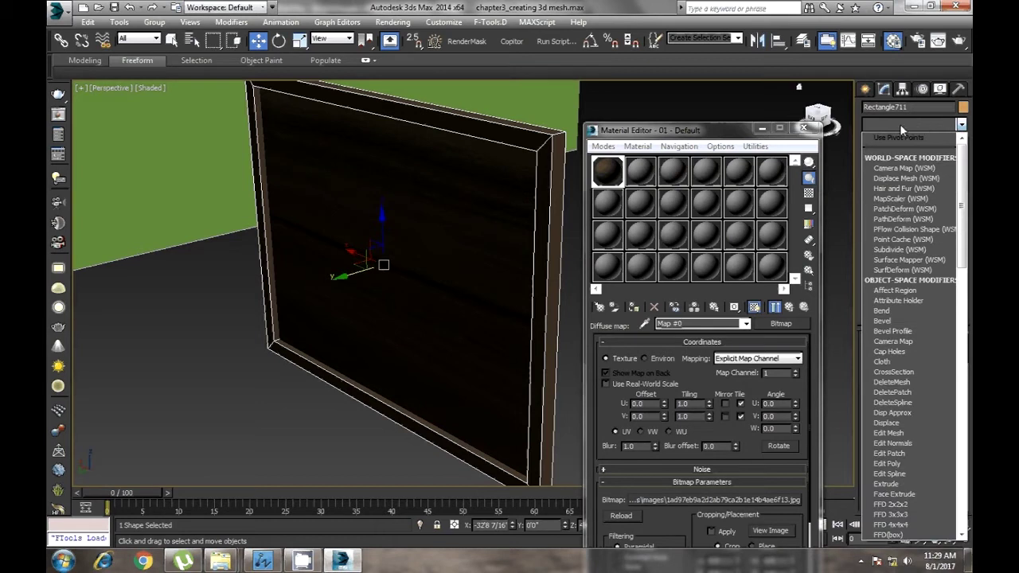
{"action": "key", "text": "u"}
{"action": "key", "text": "u"}
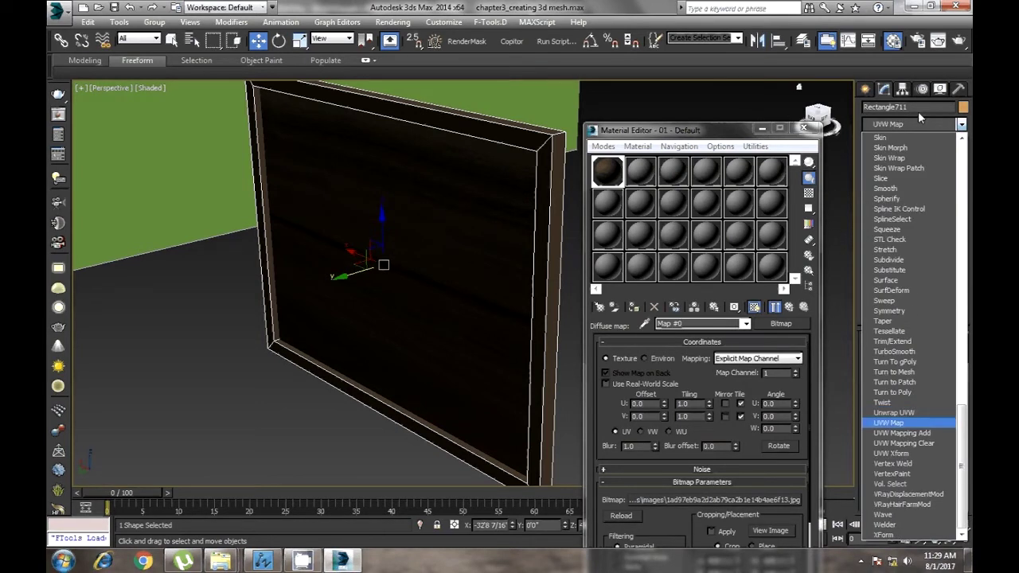
{"action": "left_click", "coordinate": [900, 423]}
Orbit around the panel to check the wood texture from front and below.
{"action": "mouse_move", "coordinate": [482, 276]}
{"action": "middle_mouse_down", "text": "alt"}
{"action": "mouse_move", "coordinate": [404, 337]}
{"action": "mouse_move", "coordinate": [359, 305]}
{"action": "mouse_move", "coordinate": [487, 287]}
{"action": "middle_mouse_up", "text": "alt"}
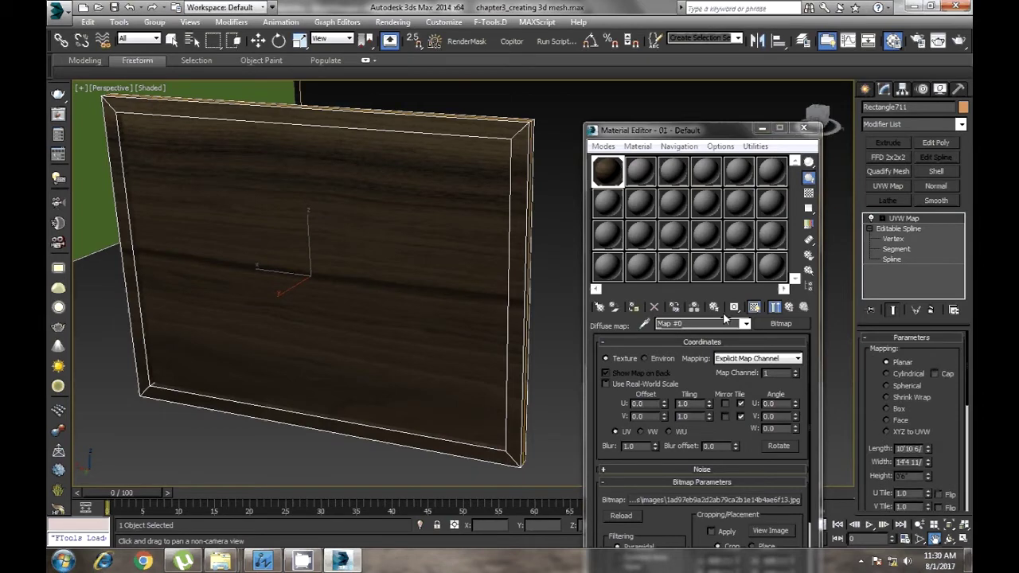
{"action": "middle_click_drag", "start_coordinate": [502, 283], "coordinate": [512, 284], "text": "alt"}
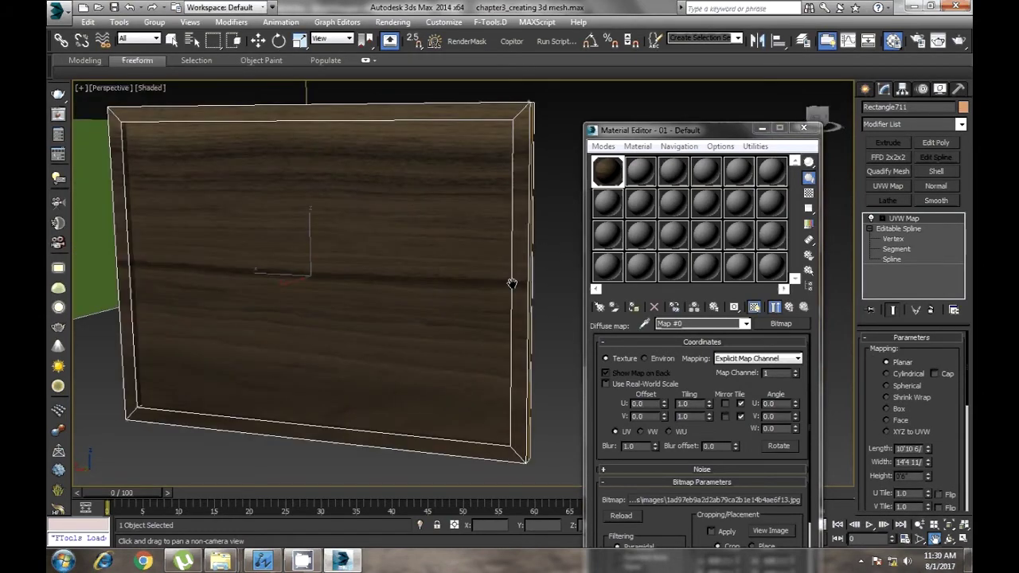
{"action": "mouse_move", "coordinate": [512, 283]}
{"action": "middle_mouse_down", "text": "alt"}
{"action": "mouse_move", "coordinate": [424, 324]}
{"action": "mouse_move", "coordinate": [421, 253]}
{"action": "mouse_move", "coordinate": [418, 318]}
{"action": "mouse_move", "coordinate": [430, 334]}
{"action": "middle_mouse_up", "text": "alt"}
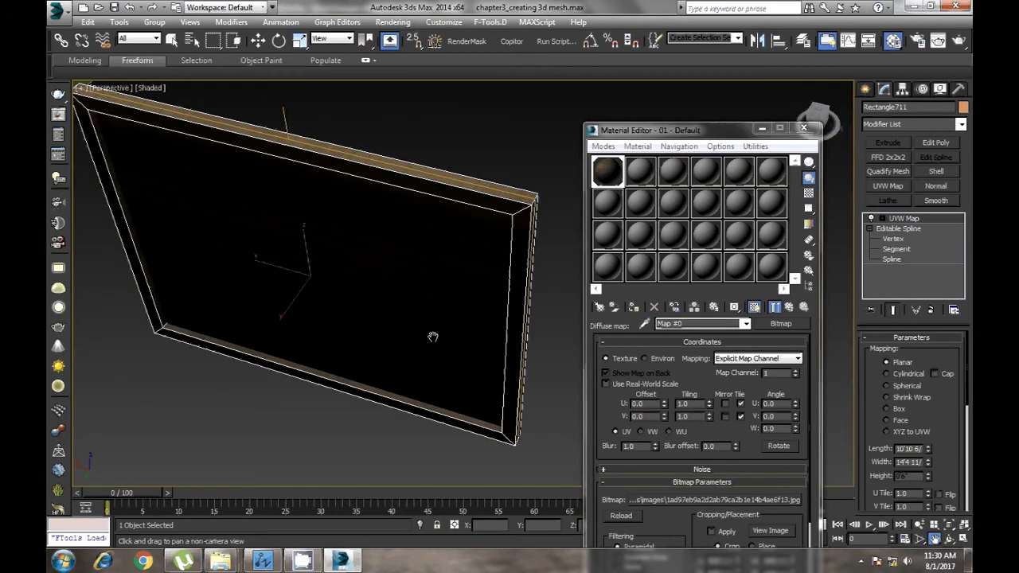
{"action": "middle_click_drag", "start_coordinate": [433, 337], "coordinate": [437, 279], "text": "alt"}
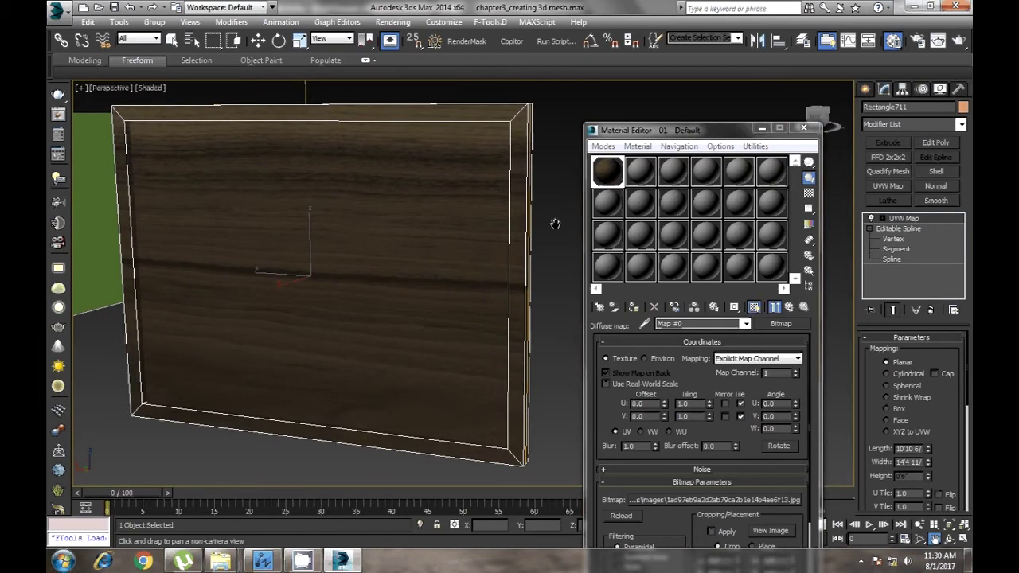
{"action": "scroll", "coordinate": [555, 224], "scroll_direction": "up", "scroll_amount": 3}
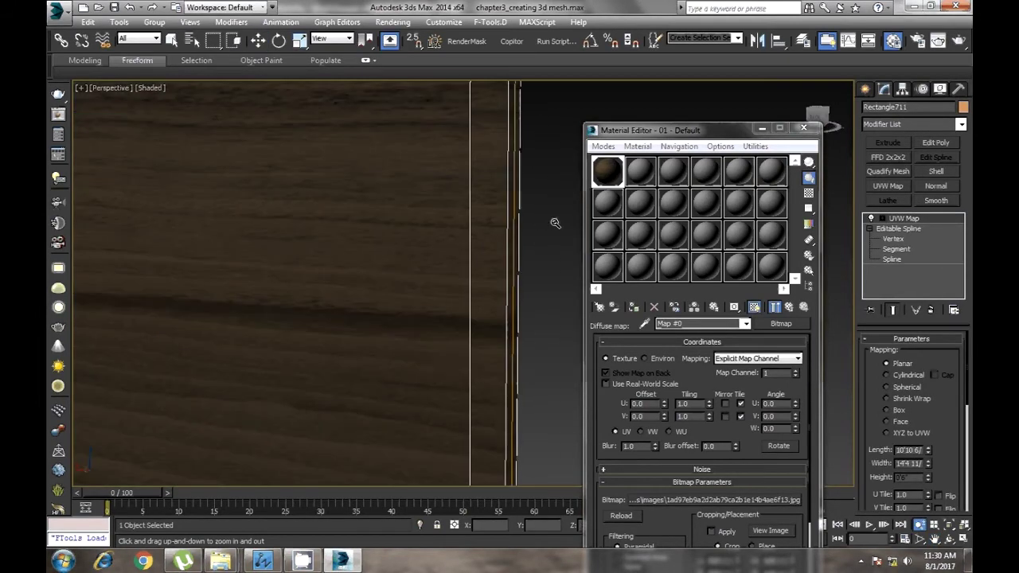
{"action": "right_click", "coordinate": [555, 224]}
{"action": "scroll", "coordinate": [523, 289], "scroll_direction": "down", "scroll_amount": 2}
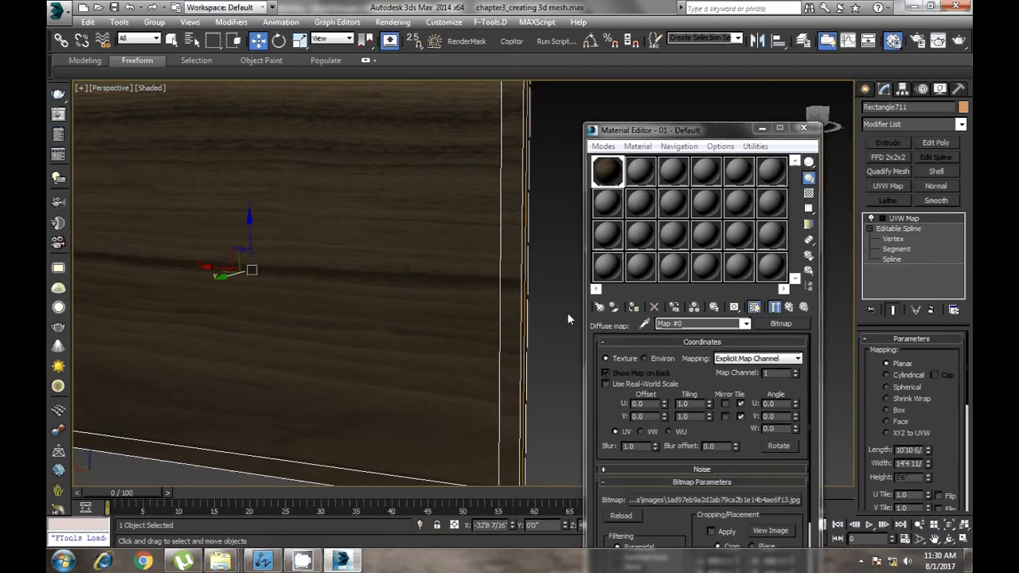
Select the grid plane and name the second material slot 'window glass'.
{"action": "left_click", "coordinate": [567, 312]}
{"action": "left_click", "coordinate": [641, 172]}
{"action": "scroll", "coordinate": [427, 231], "scroll_direction": "down", "scroll_amount": 3}
{"action": "left_click", "coordinate": [428, 232]}
{"action": "scroll", "coordinate": [379, 257], "scroll_direction": "down", "scroll_amount": 2}
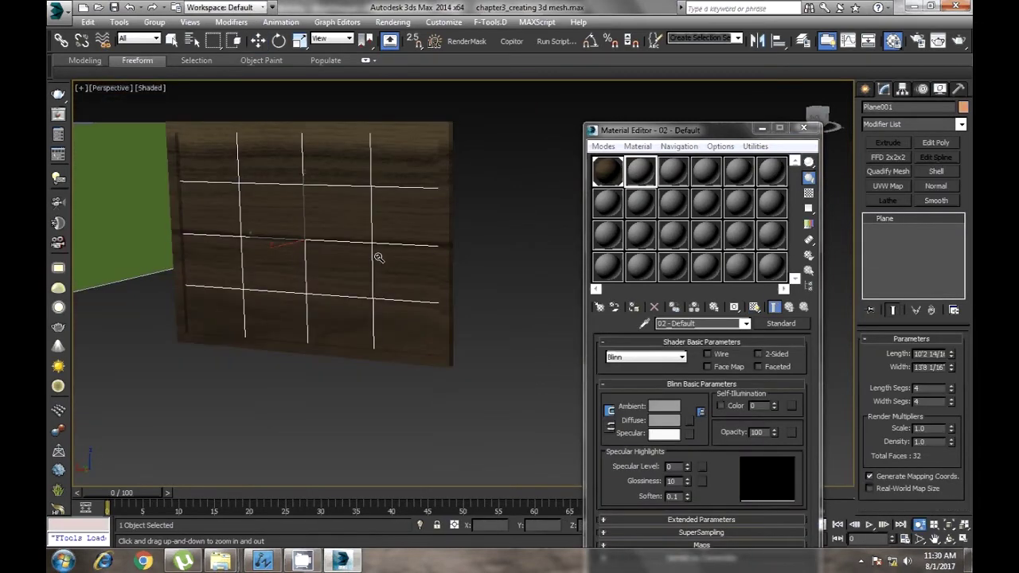
{"action": "scroll", "coordinate": [341, 269], "scroll_direction": "up", "scroll_amount": 1}
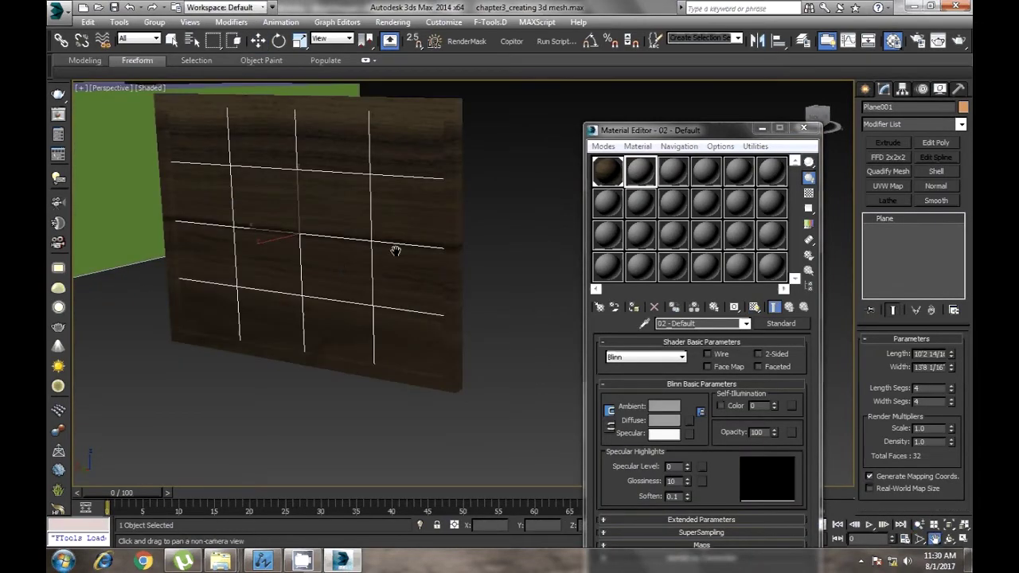
{"action": "middle_click_drag", "start_coordinate": [396, 251], "coordinate": [418, 265]}
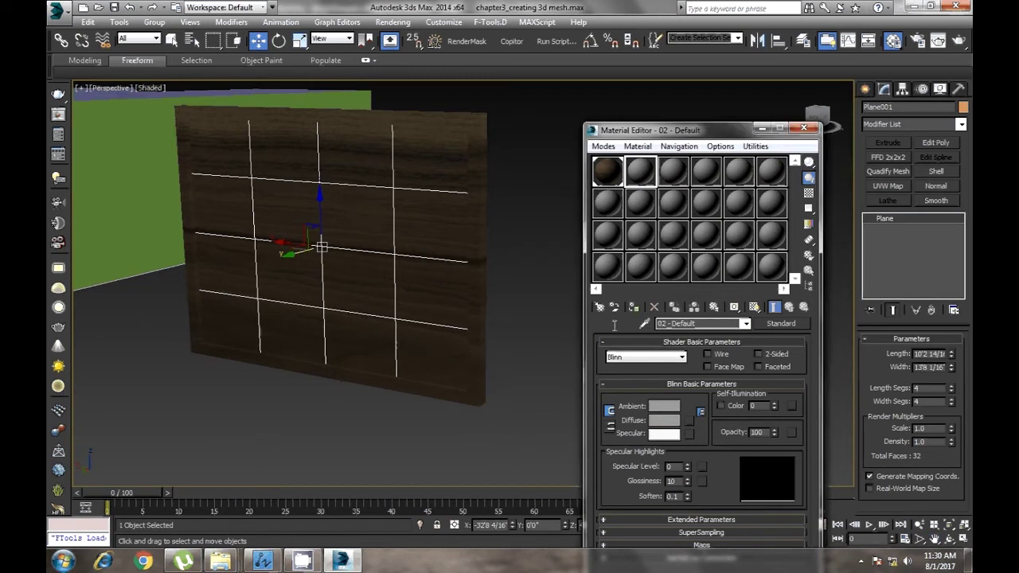
{"action": "left_click_drag", "start_coordinate": [701, 323], "coordinate": [587, 325]}
{"action": "type", "text": "gl"}
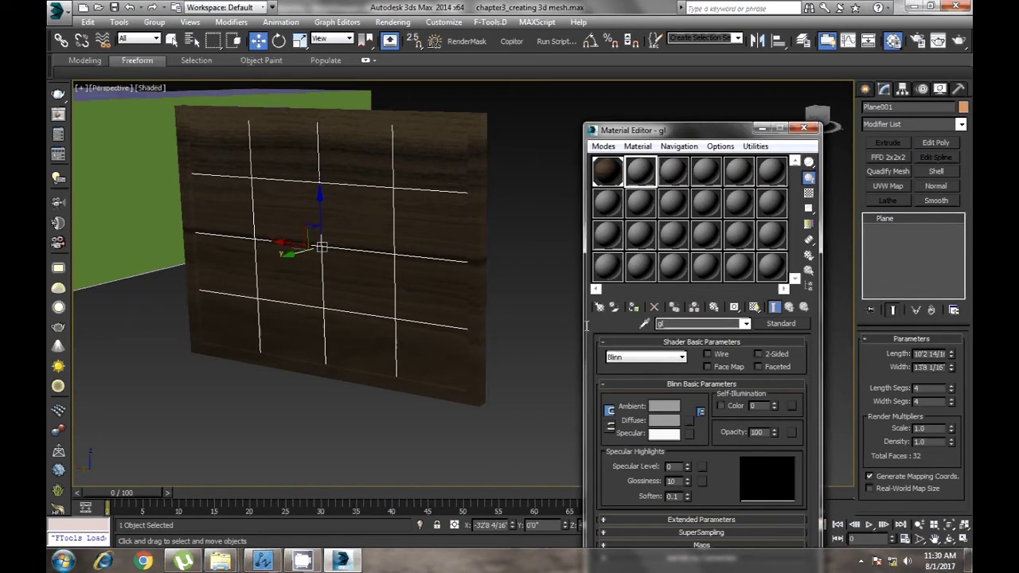
{"action": "type", "text": "ond"}
{"action": "type", "text": "ow gl"}
{"action": "type", "text": "ass"}
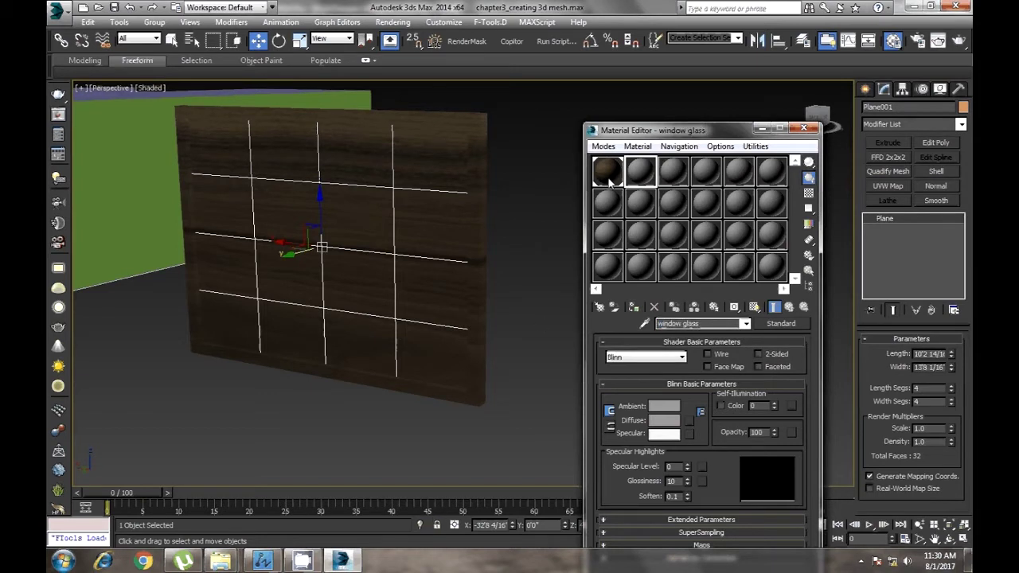
{"action": "left_click", "coordinate": [608, 176]}
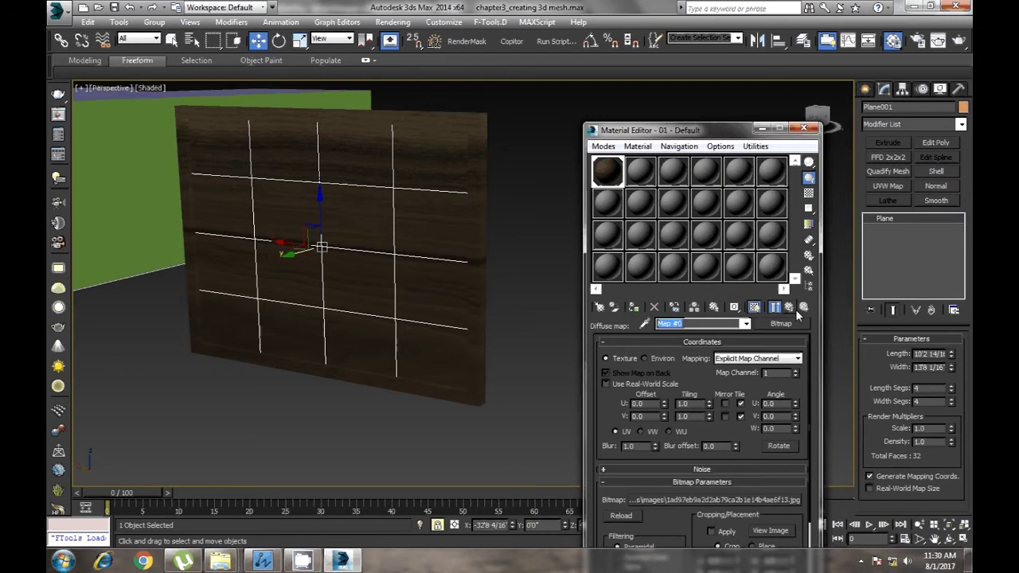
Return from the diffuse map to the wood VRayMtl and rename it 'wooden for frames'.
{"action": "left_click", "coordinate": [796, 310]}
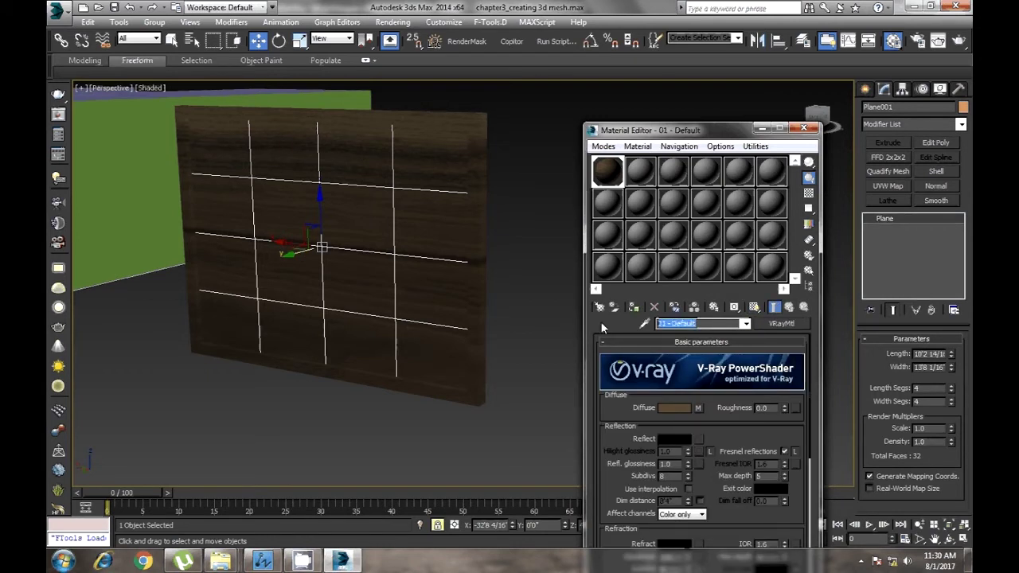
{"action": "key", "text": "BackSpace"}
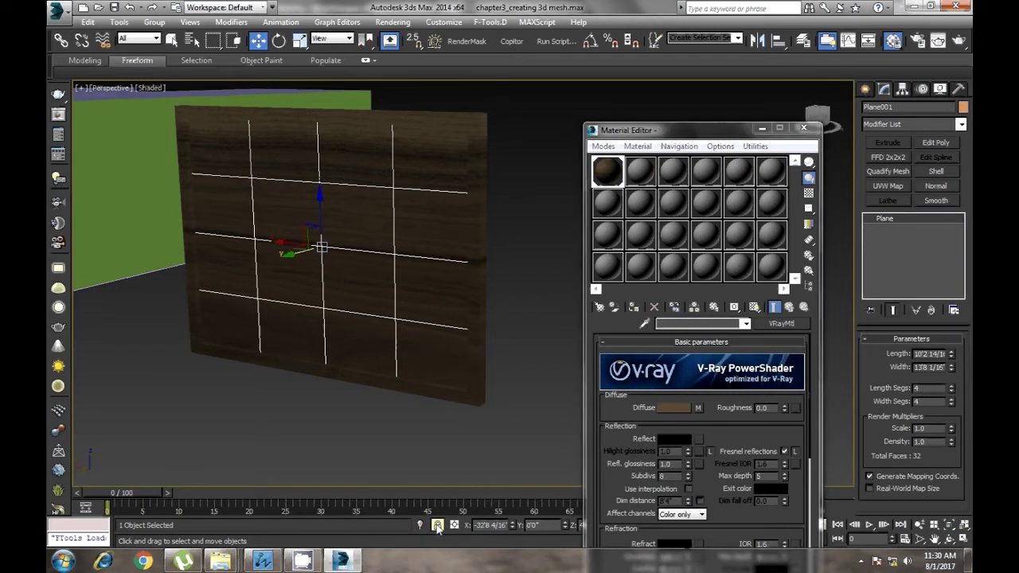
{"action": "left_click", "coordinate": [463, 419]}
{"action": "left_click", "coordinate": [446, 343]}
{"action": "left_click", "coordinate": [681, 325]}
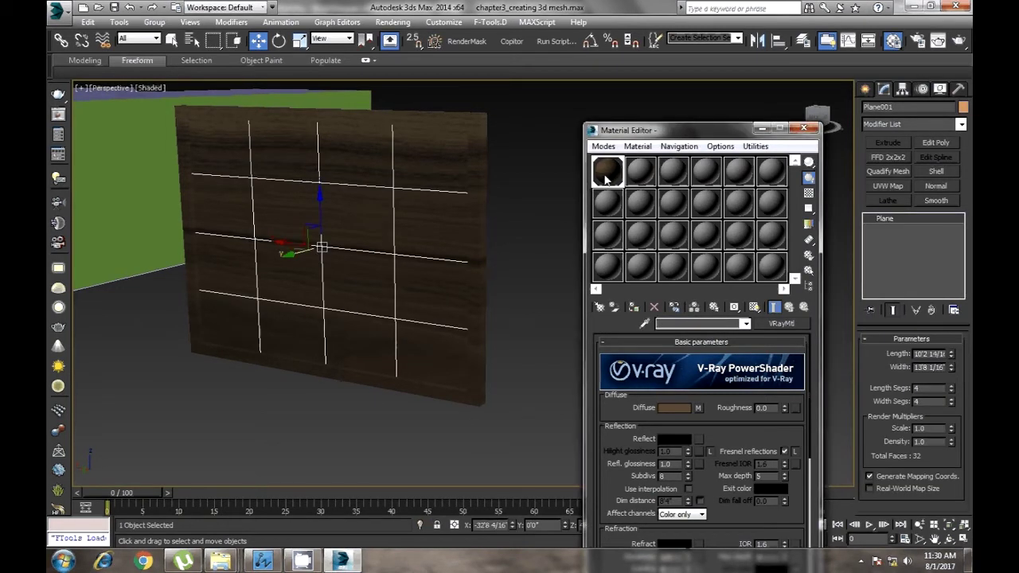
{"action": "left_click", "coordinate": [681, 325]}
{"action": "type", "text": "wooden for f"}
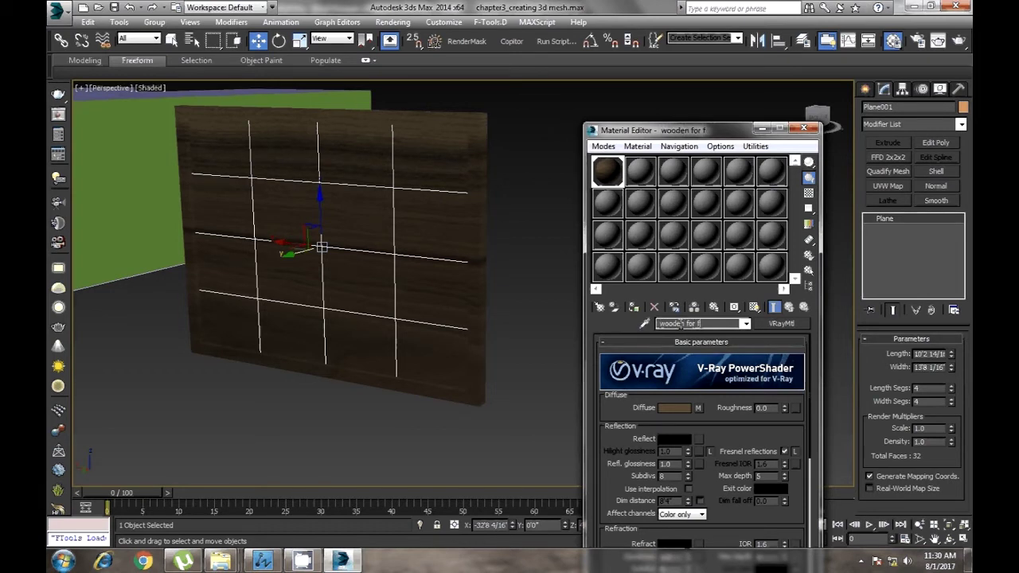
{"action": "type", "text": "rames"}
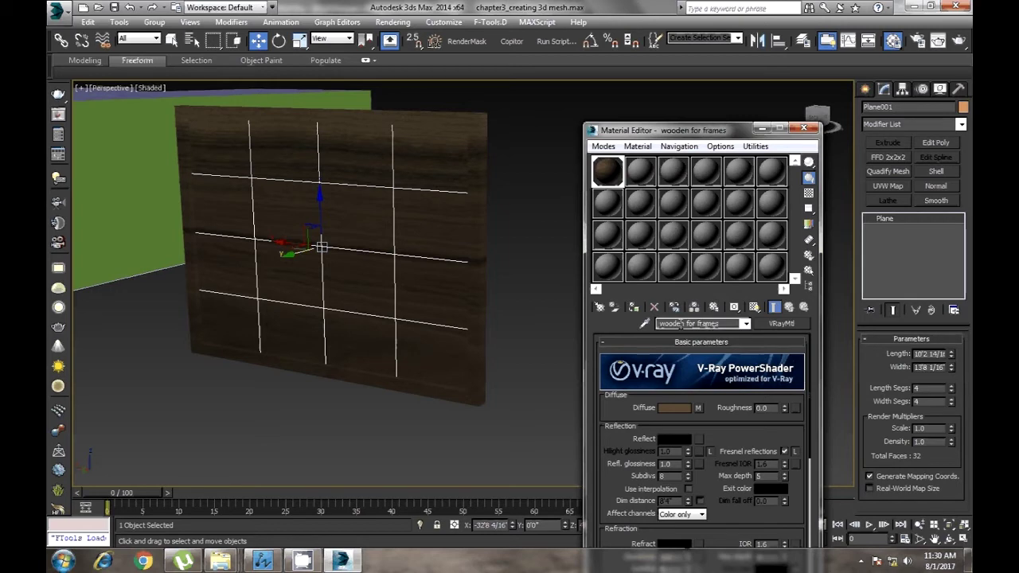
{"action": "left_click", "coordinate": [507, 278]}
{"action": "left_click", "coordinate": [478, 216]}
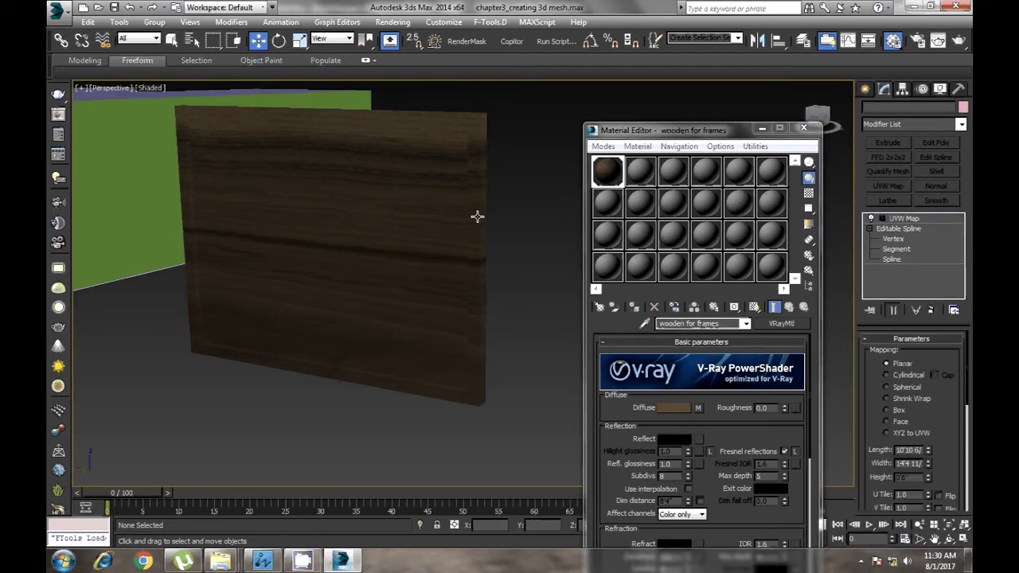
{"action": "left_click", "coordinate": [523, 305]}
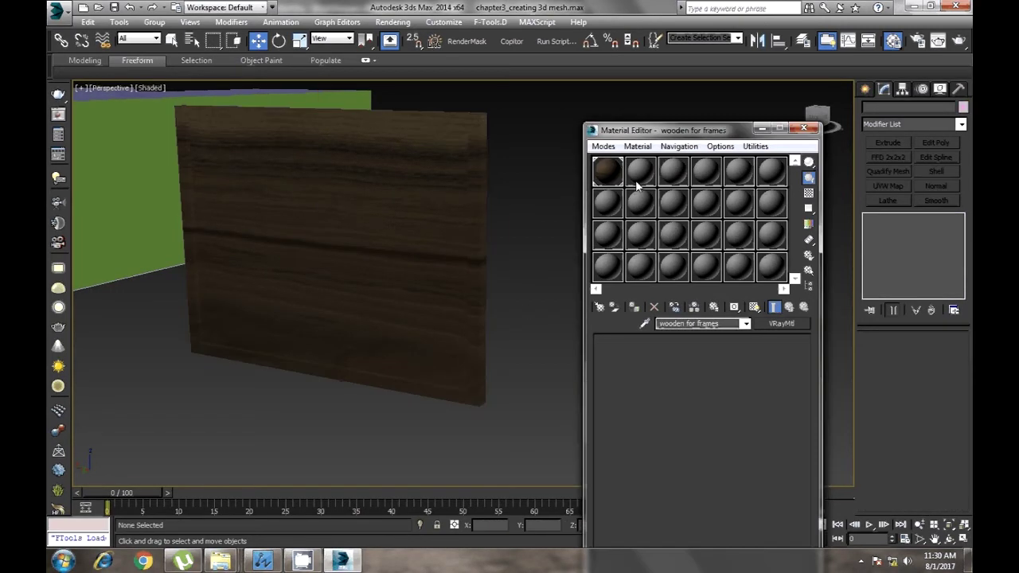
Rename the Plane001 object to 'window glass'.
{"action": "left_click", "coordinate": [640, 172]}
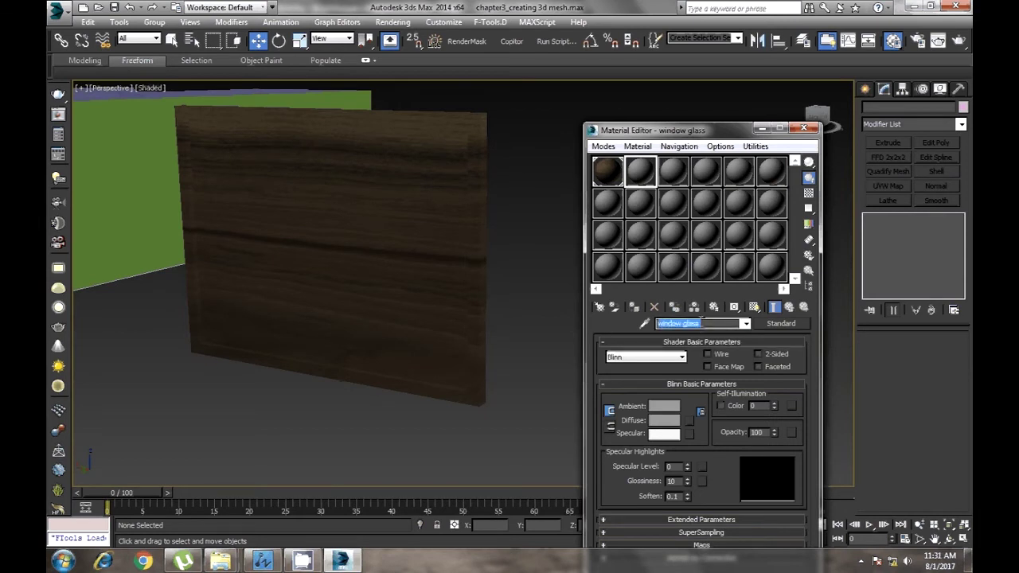
{"action": "left_click", "coordinate": [405, 235]}
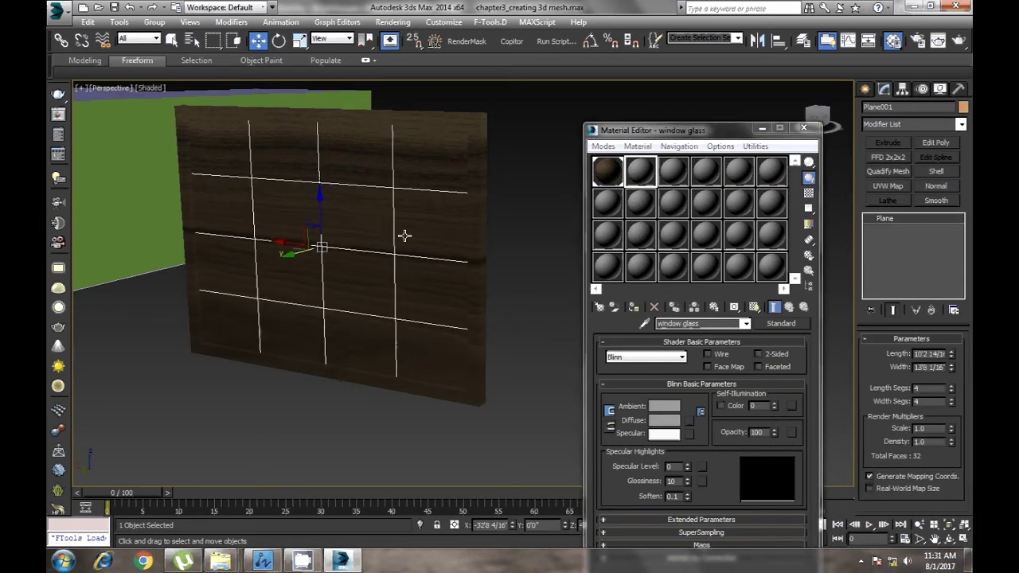
{"action": "left_click", "coordinate": [904, 107]}
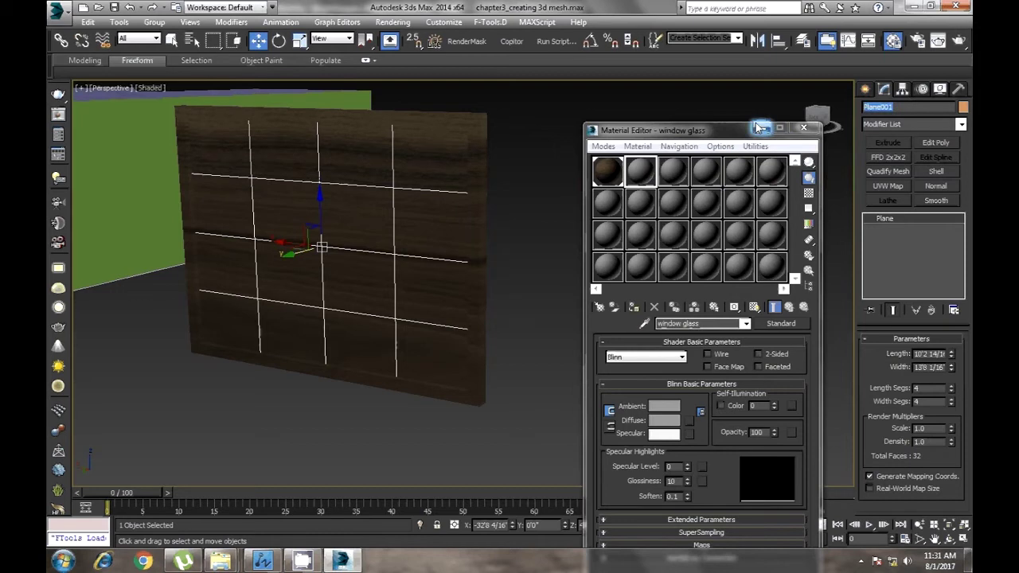
{"action": "type", "text": "win"}
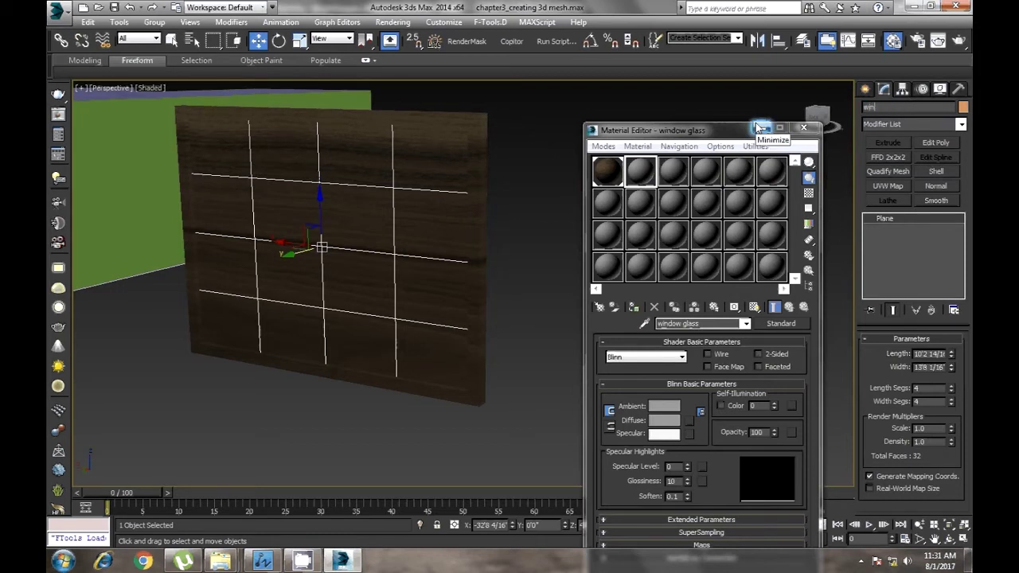
{"action": "type", "text": "dow "}
{"action": "type", "text": "glass"}
Rename the Rectangle711 frame object to 'wooden frames'.
{"action": "left_click", "coordinate": [473, 123]}
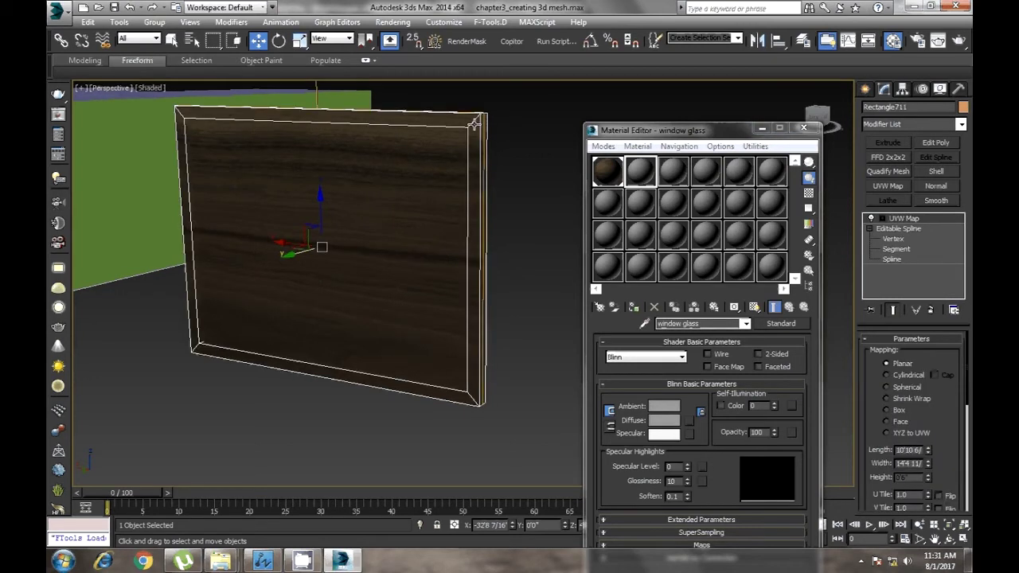
{"action": "left_click", "coordinate": [607, 171]}
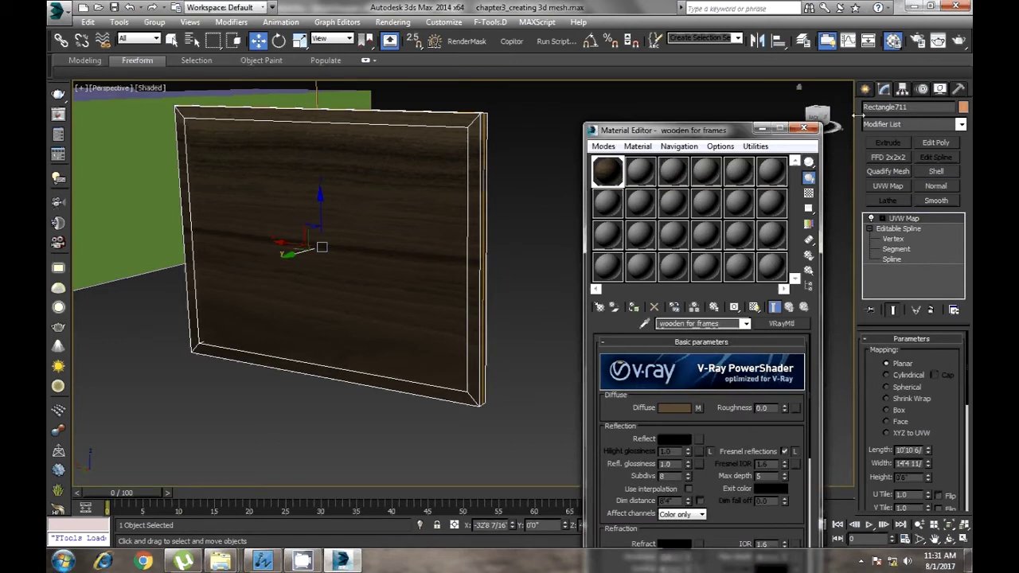
{"action": "left_click_drag", "start_coordinate": [907, 107], "coordinate": [800, 112]}
{"action": "type", "text": "en frames"}
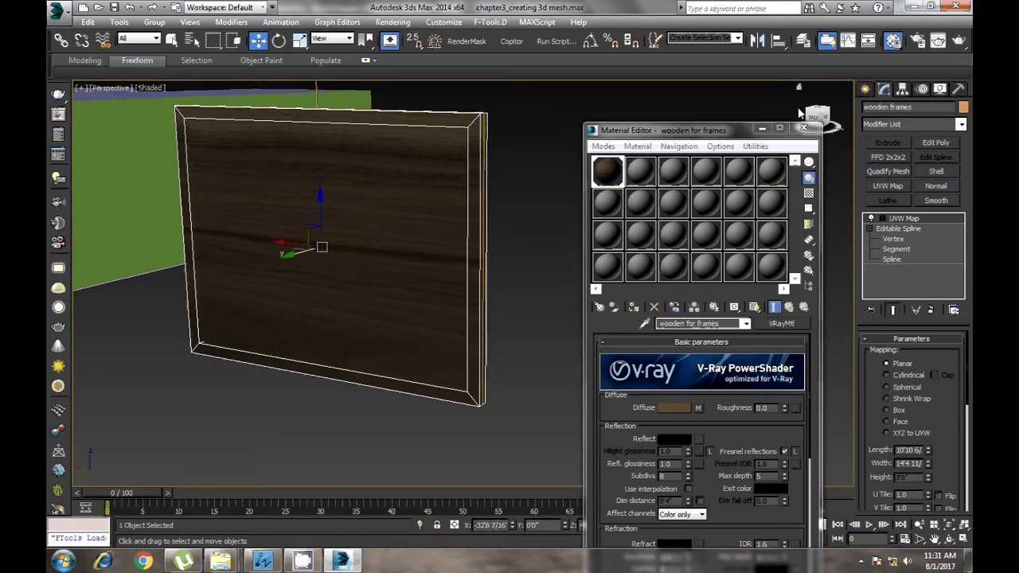
With the glass plane and window glass material selected, bring up the material type list.
{"action": "left_click", "coordinate": [382, 220]}
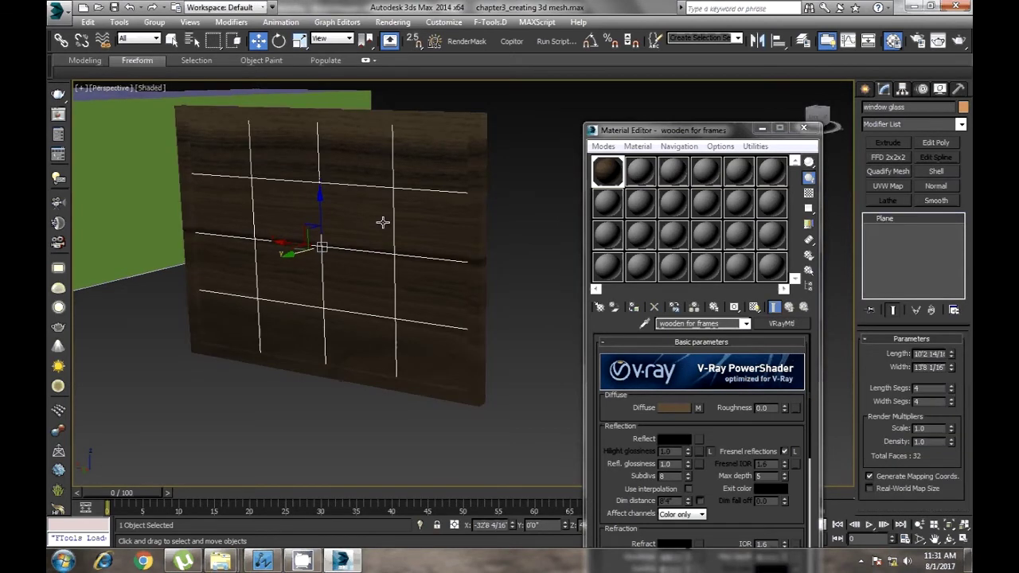
{"action": "left_click", "coordinate": [641, 172]}
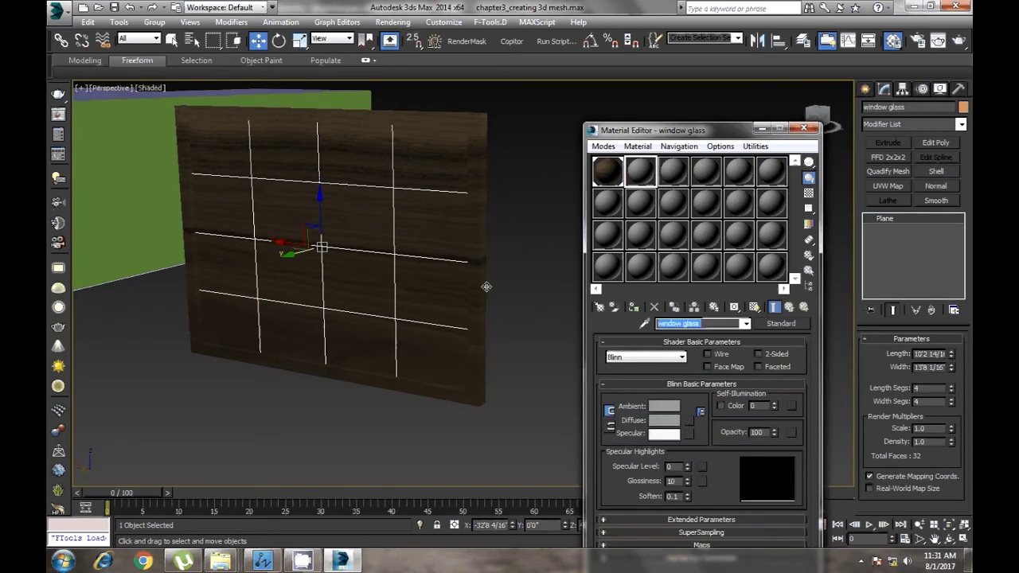
{"action": "left_click", "coordinate": [782, 324]}
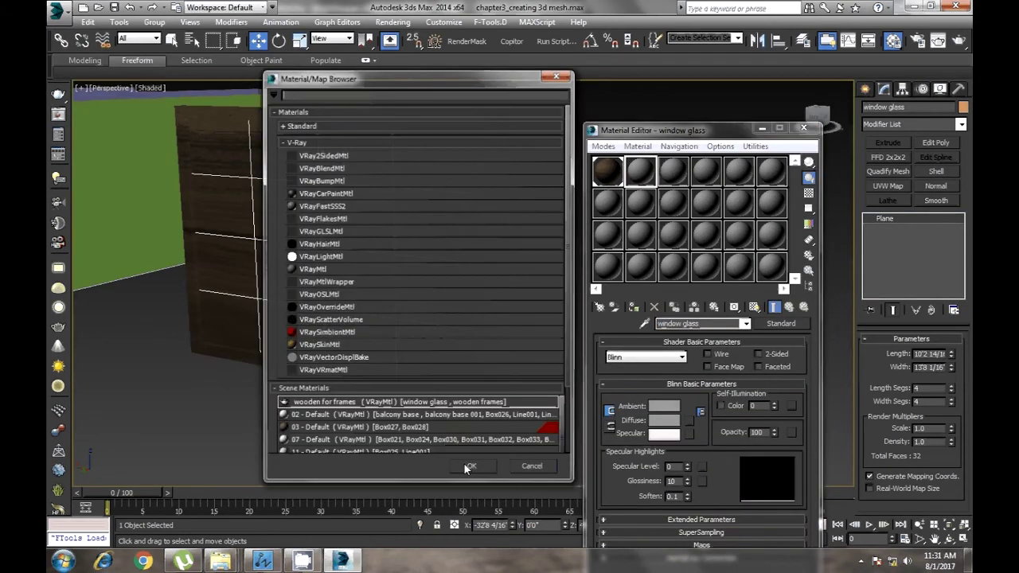
Make window glass a VRayMtl with dark blue diffuse and apply it to the plane.
{"action": "double_click", "coordinate": [310, 269]}
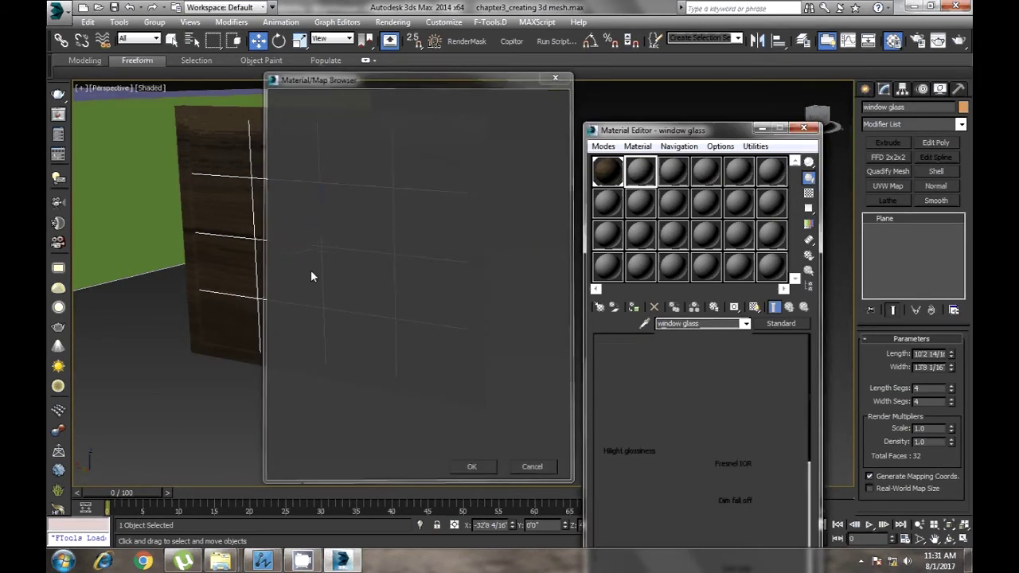
{"action": "left_click_drag", "start_coordinate": [693, 131], "coordinate": [692, 74]}
{"action": "left_click", "coordinate": [675, 351]}
{"action": "left_click", "coordinate": [359, 103]}
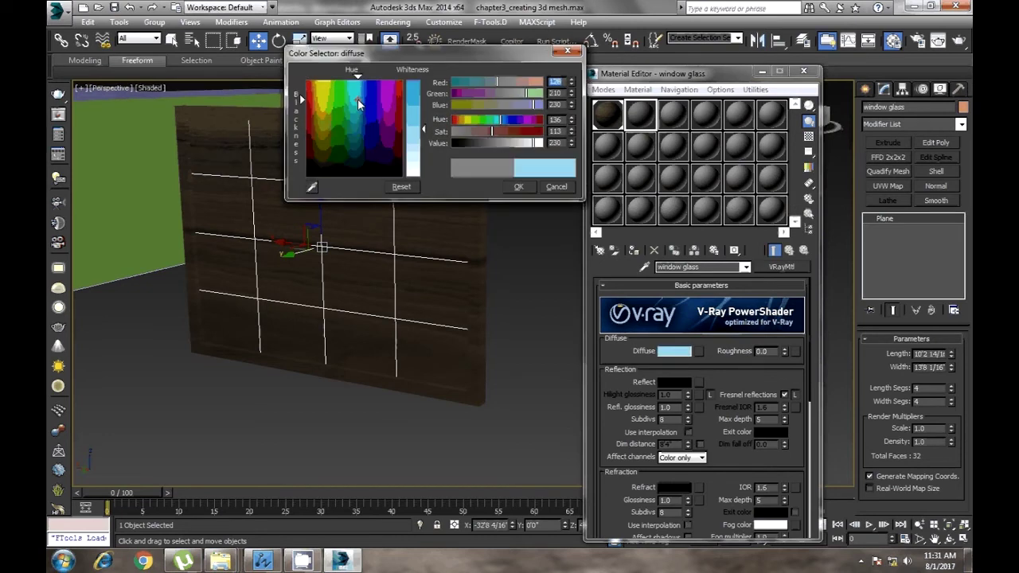
{"action": "left_click_drag", "start_coordinate": [358, 103], "coordinate": [362, 99]}
{"action": "left_click", "coordinate": [413, 102]}
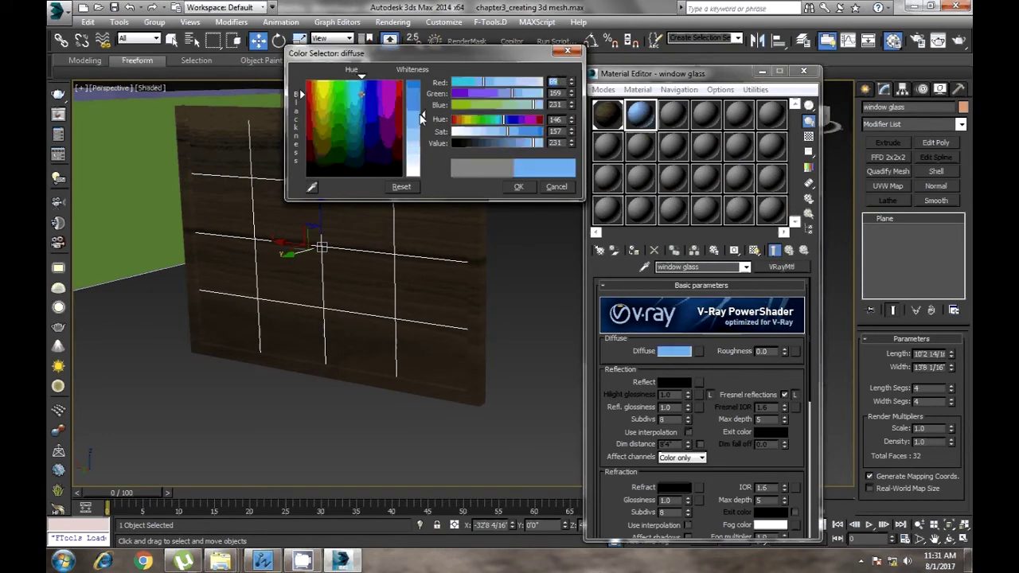
{"action": "left_click_drag", "start_coordinate": [466, 149], "coordinate": [493, 142]}
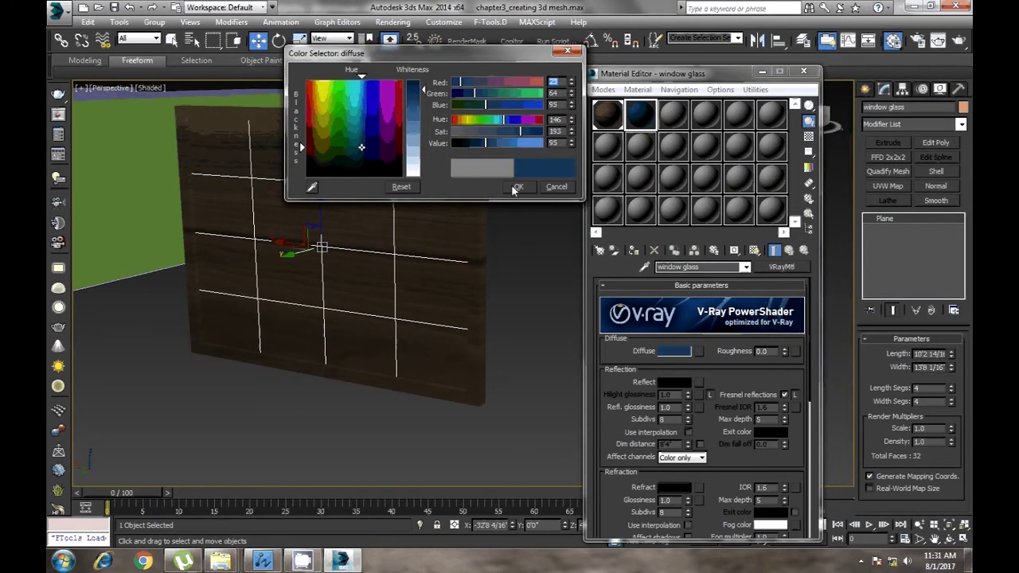
{"action": "left_click", "coordinate": [519, 186]}
{"action": "left_click", "coordinate": [631, 252]}
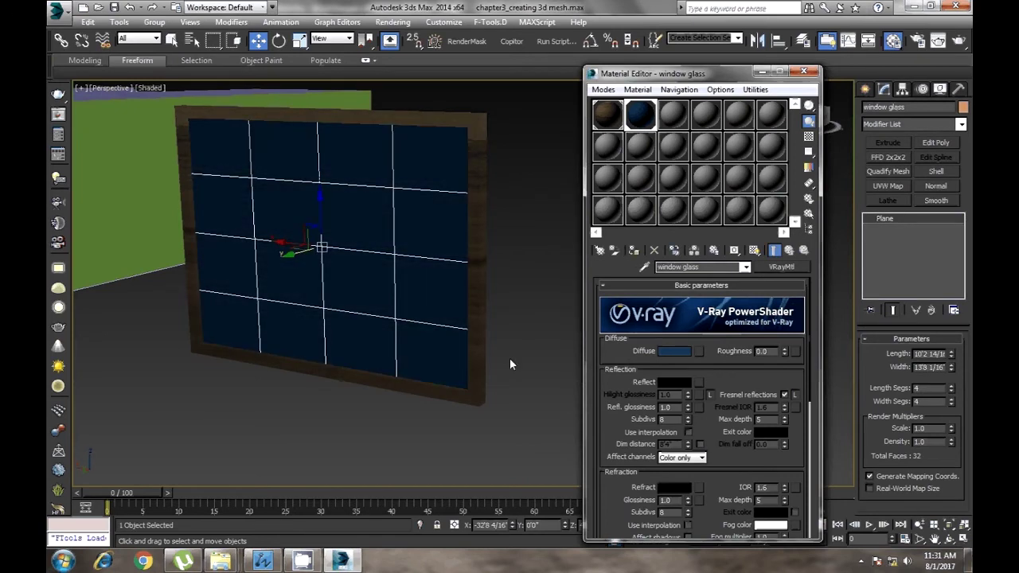
Lighten the glass diffuse colour to a grey-blue and select both glass and frame.
{"action": "mouse_move", "coordinate": [399, 359]}
{"action": "middle_mouse_down", "text": "alt"}
{"action": "mouse_move", "coordinate": [467, 339]}
{"action": "mouse_move", "coordinate": [464, 352]}
{"action": "mouse_move", "coordinate": [419, 337]}
{"action": "middle_mouse_up", "text": "alt"}
{"action": "mouse_move", "coordinate": [308, 391]}
{"action": "middle_mouse_down"}
{"action": "mouse_move", "coordinate": [425, 281]}
{"action": "mouse_move", "coordinate": [357, 266]}
{"action": "middle_mouse_up"}
{"action": "scroll", "coordinate": [425, 281], "scroll_direction": "down", "scroll_amount": 3}
{"action": "key", "text": "w"}
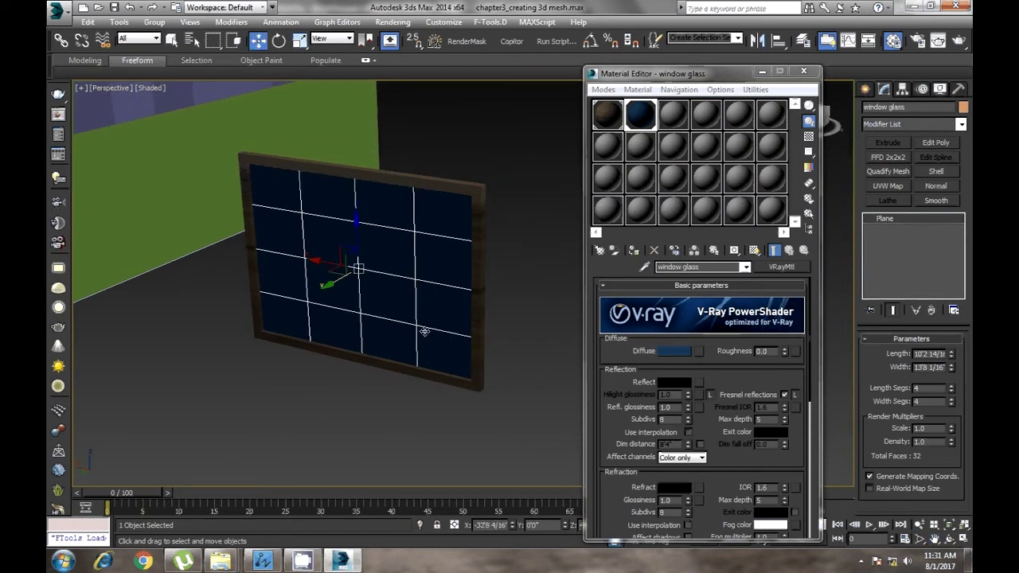
{"action": "scroll", "coordinate": [419, 372], "scroll_direction": "up", "scroll_amount": 1}
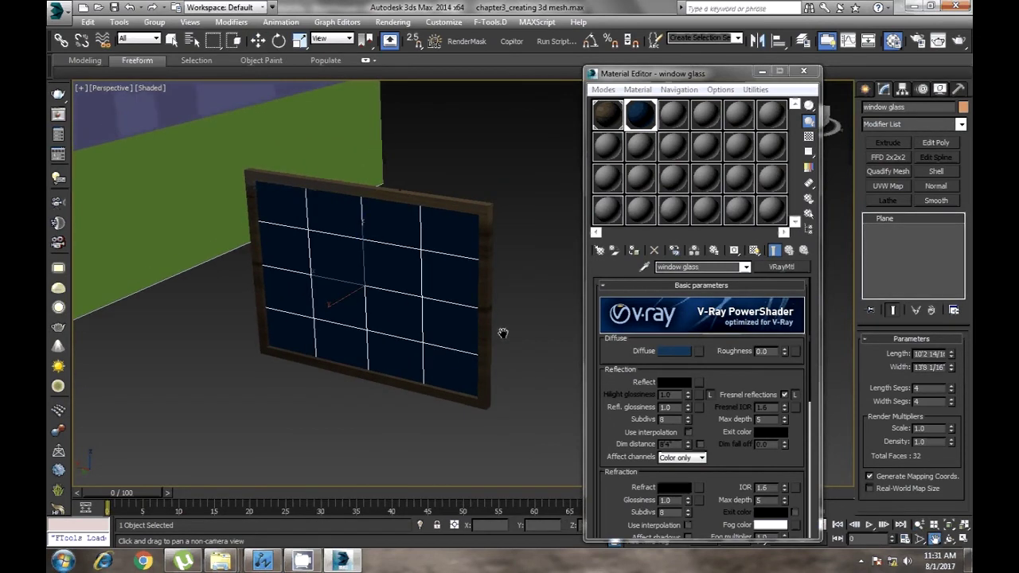
{"action": "left_click", "coordinate": [681, 352]}
{"action": "mouse_move", "coordinate": [422, 90]}
{"action": "left_mouse_down"}
{"action": "mouse_move", "coordinate": [417, 163]}
{"action": "mouse_move", "coordinate": [417, 110]}
{"action": "left_mouse_up"}
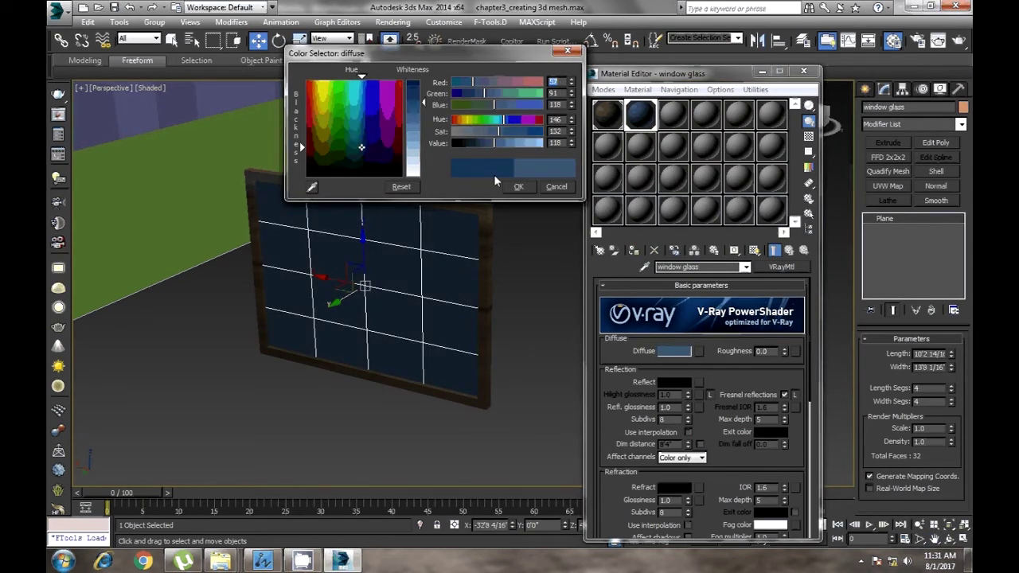
{"action": "left_click", "coordinate": [516, 186]}
{"action": "middle_click_drag", "start_coordinate": [537, 336], "coordinate": [546, 282], "text": "alt"}
{"action": "left_click_drag", "start_coordinate": [546, 281], "coordinate": [478, 318]}
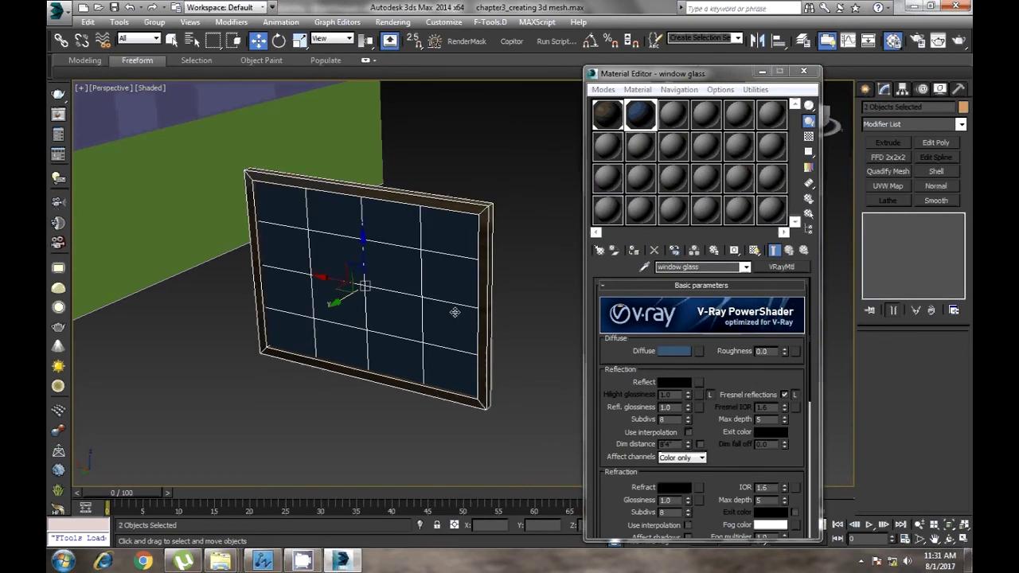
{"action": "left_click", "coordinate": [514, 315]}
{"action": "left_click", "coordinate": [496, 292]}
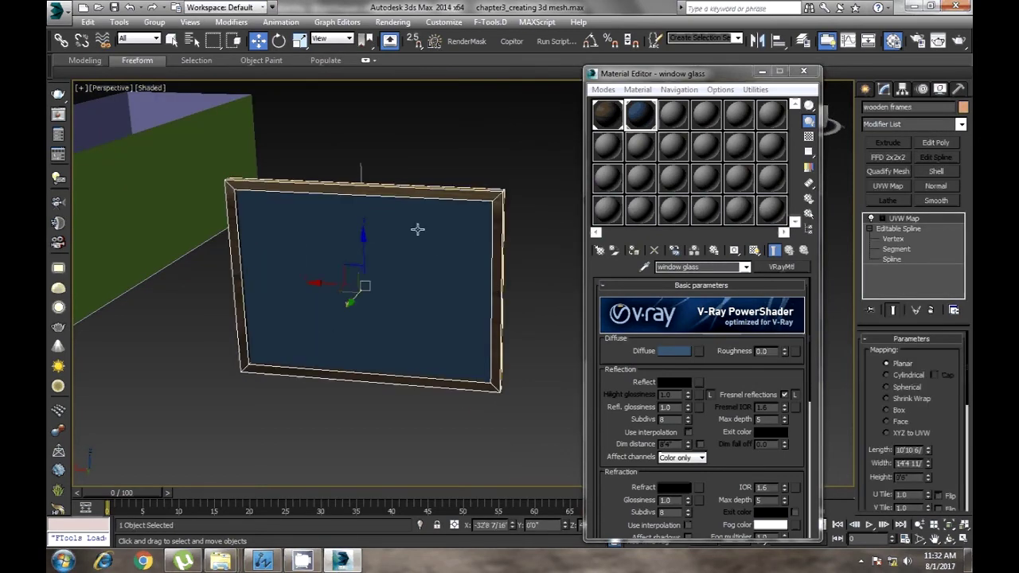
{"action": "left_click", "coordinate": [893, 249]}
{"action": "left_click", "coordinate": [506, 314]}
{"action": "left_click_drag", "start_coordinate": [485, 299], "coordinate": [372, 305], "text": "shift"}
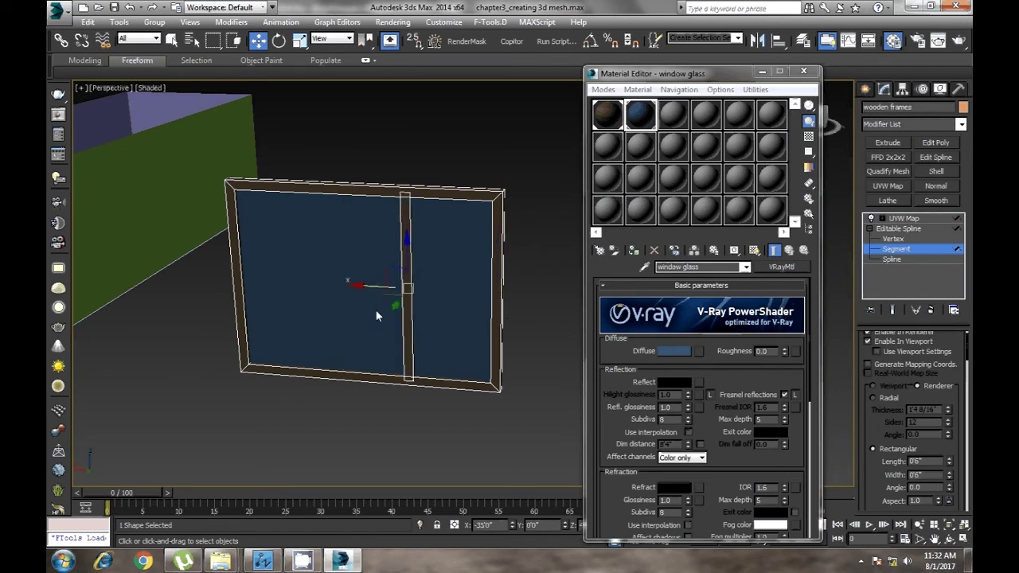
{"action": "key", "text": "Delete"}
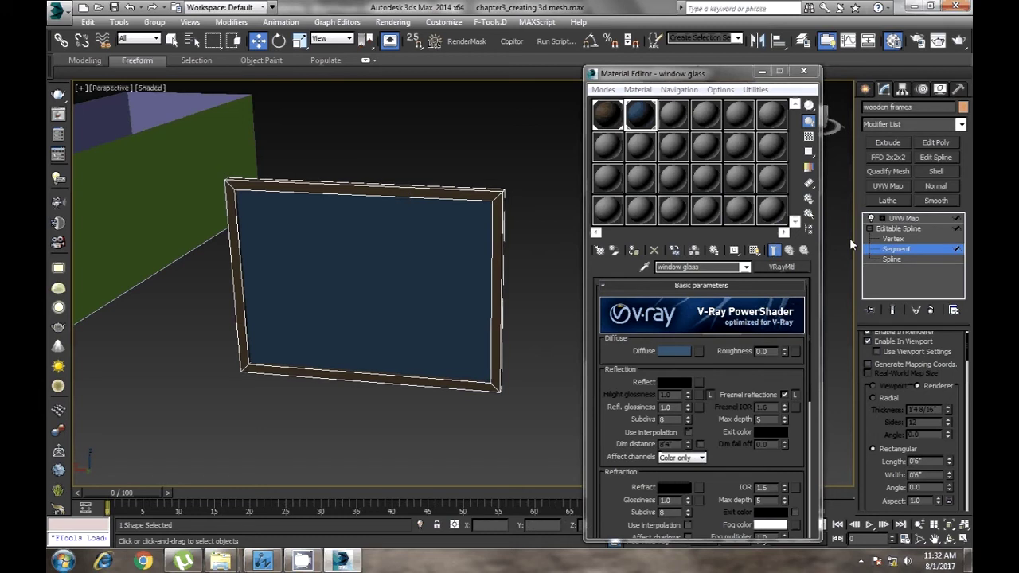
{"action": "key", "text": "1"}
{"action": "left_click", "coordinate": [493, 193]}
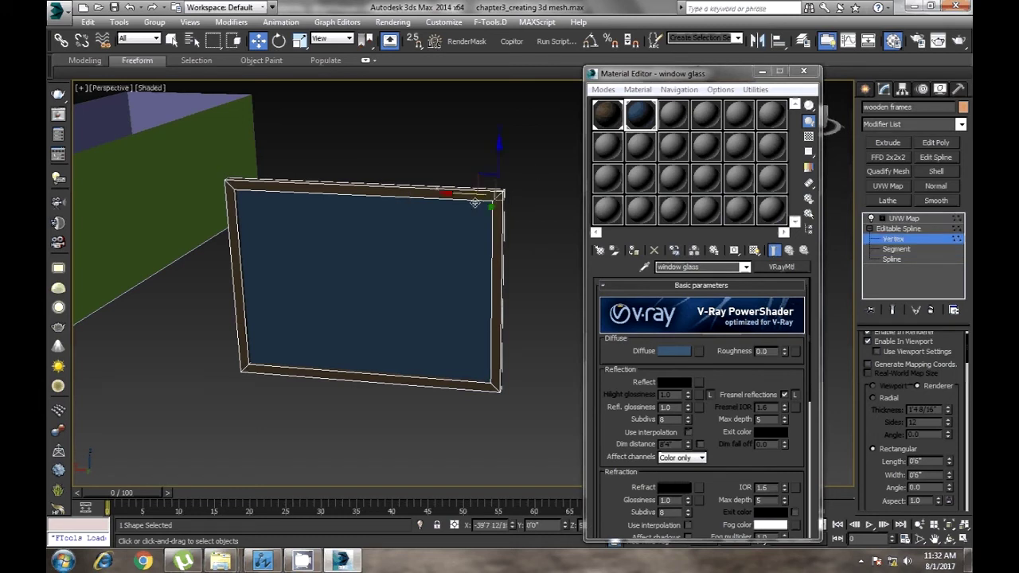
{"action": "left_click_drag", "start_coordinate": [475, 203], "coordinate": [414, 263]}
{"action": "key", "text": "ctrl+z"}
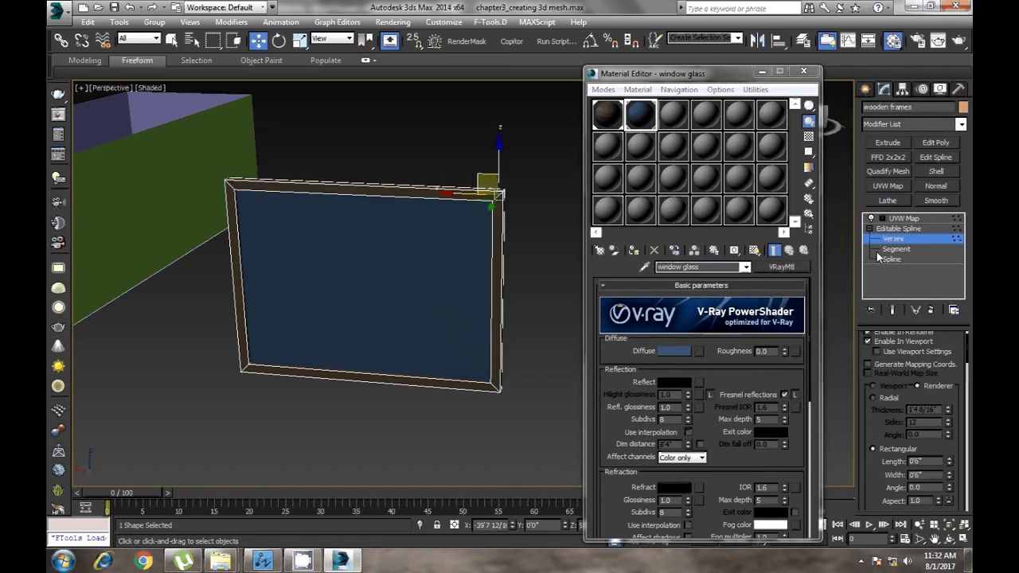
{"action": "left_click", "coordinate": [884, 249]}
{"action": "left_click", "coordinate": [498, 310]}
{"action": "left_click_drag", "start_coordinate": [477, 293], "coordinate": [387, 307]}
{"action": "key", "text": "ctrl+z"}
{"action": "left_click", "coordinate": [892, 259]}
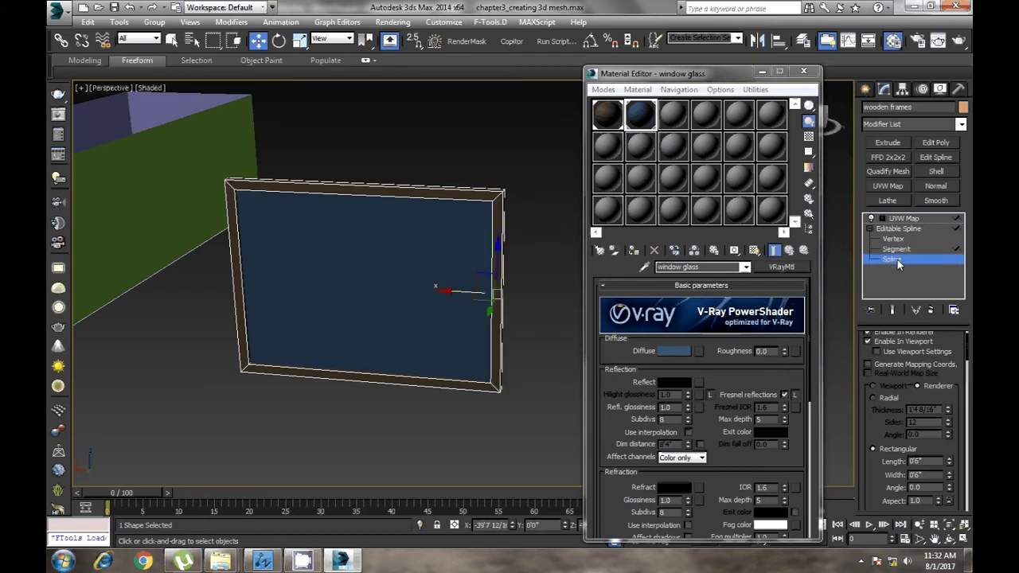
{"action": "left_click", "coordinate": [243, 287]}
{"action": "mouse_move", "coordinate": [329, 285]}
{"action": "left_mouse_down"}
{"action": "mouse_move", "coordinate": [100, 296]}
{"action": "mouse_move", "coordinate": [221, 304]}
{"action": "left_mouse_up"}
{"action": "key", "text": "ctrl+z"}
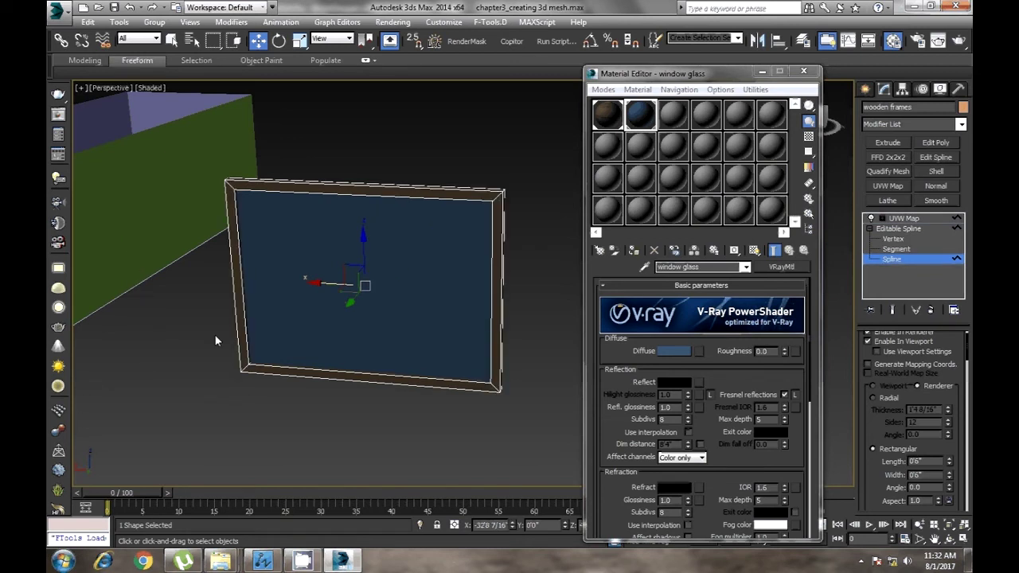
{"action": "mouse_move", "coordinate": [366, 318]}
{"action": "middle_mouse_down", "text": "alt"}
{"action": "mouse_move", "coordinate": [359, 284]}
{"action": "mouse_move", "coordinate": [331, 276]}
{"action": "middle_mouse_up", "text": "alt"}
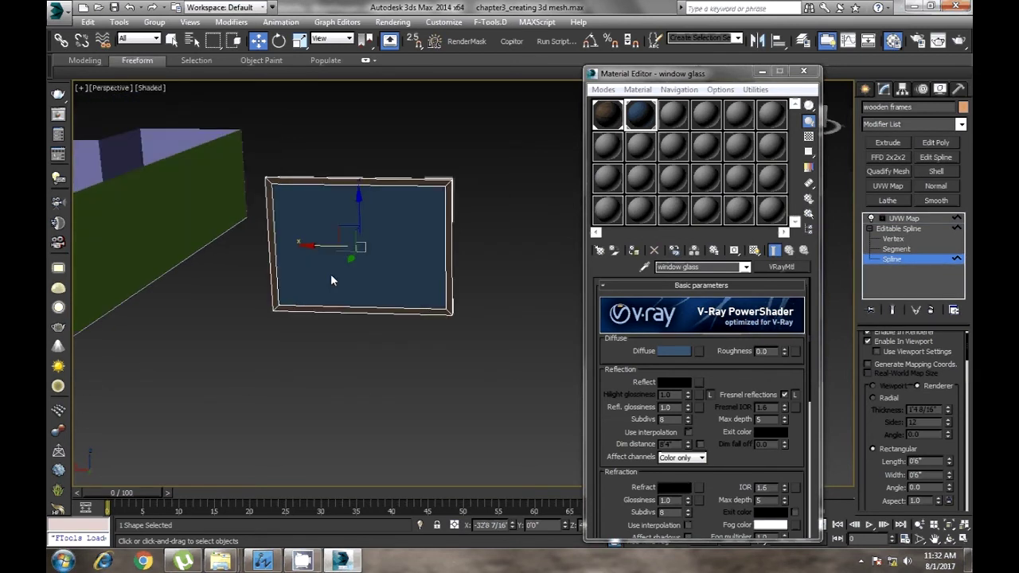
{"action": "left_click_drag", "start_coordinate": [330, 274], "coordinate": [342, 383]}
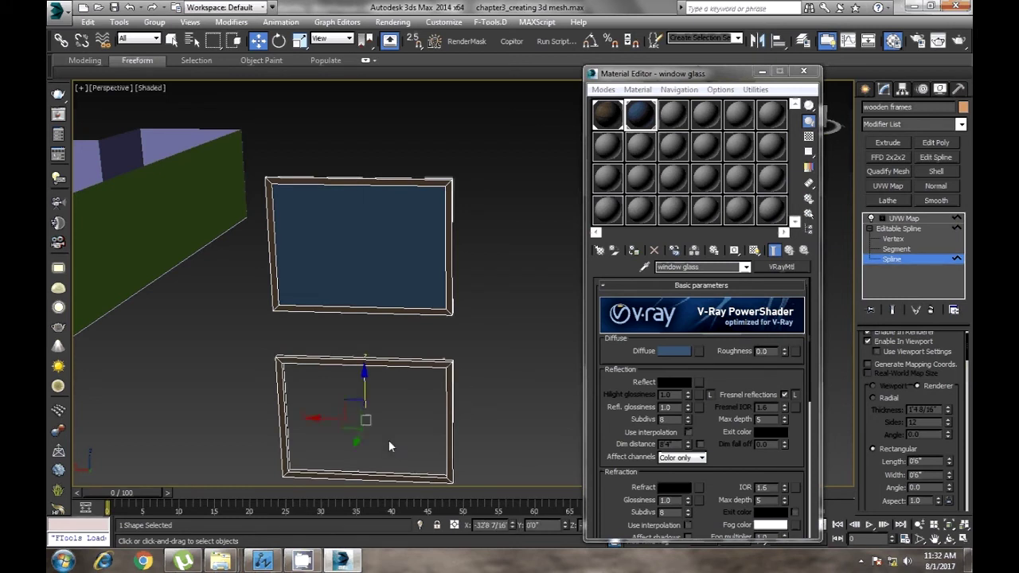
{"action": "left_click", "coordinate": [341, 278]}
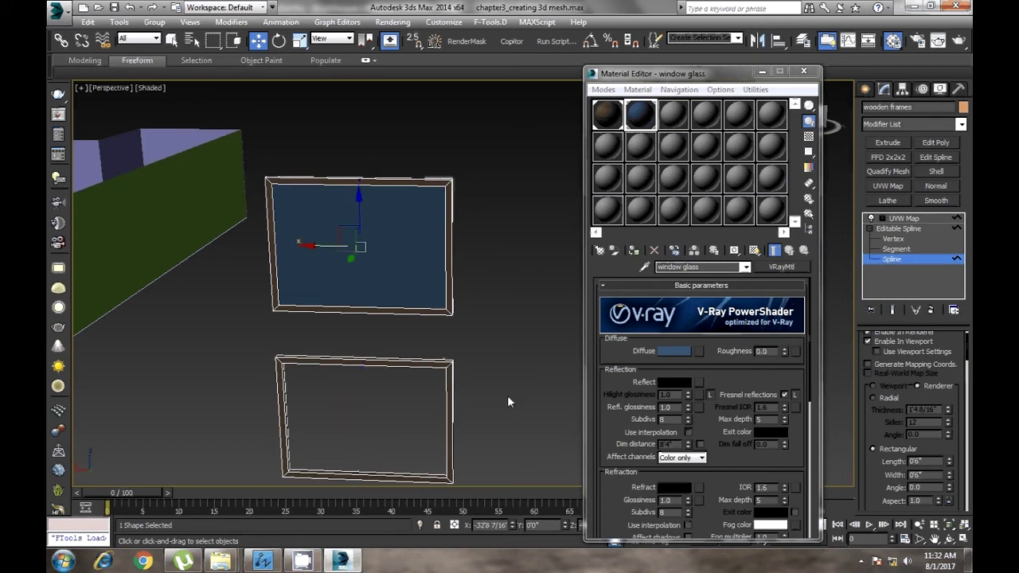
{"action": "left_click", "coordinate": [452, 398]}
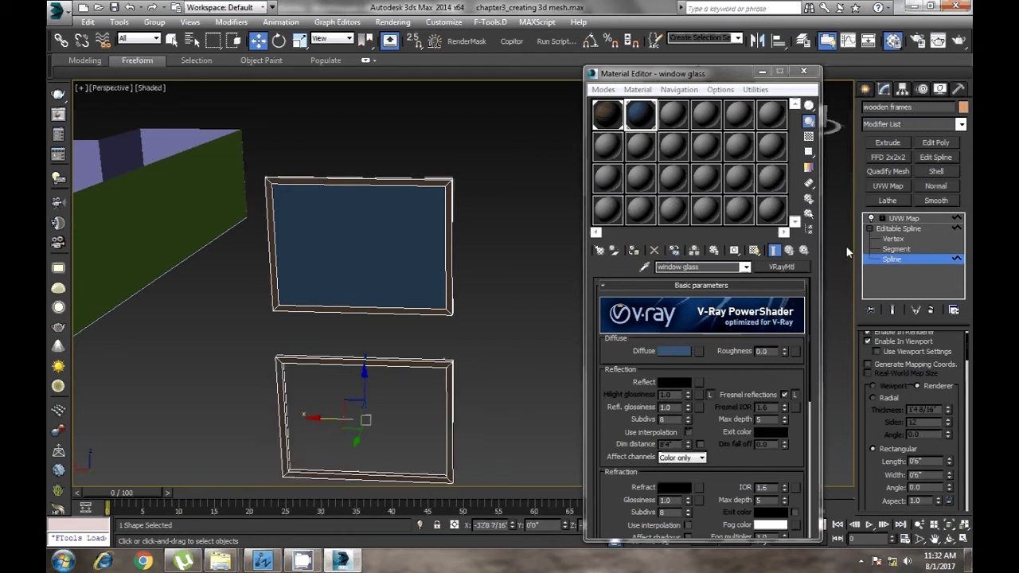
{"action": "left_click", "coordinate": [892, 259]}
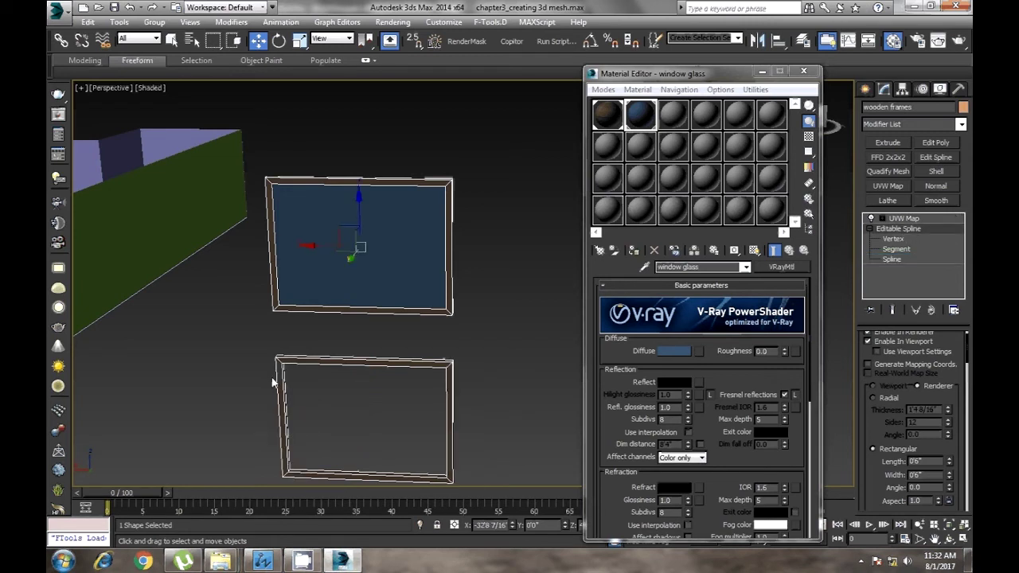
{"action": "scroll", "coordinate": [555, 351], "scroll_direction": "up", "scroll_amount": 3}
{"action": "scroll", "coordinate": [555, 350], "scroll_direction": "up", "scroll_amount": 2}
{"action": "scroll", "coordinate": [555, 349], "scroll_direction": "down", "scroll_amount": 2}
{"action": "scroll", "coordinate": [473, 353], "scroll_direction": "down", "scroll_amount": 3}
{"action": "left_click", "coordinate": [892, 259]}
{"action": "left_click", "coordinate": [330, 384]}
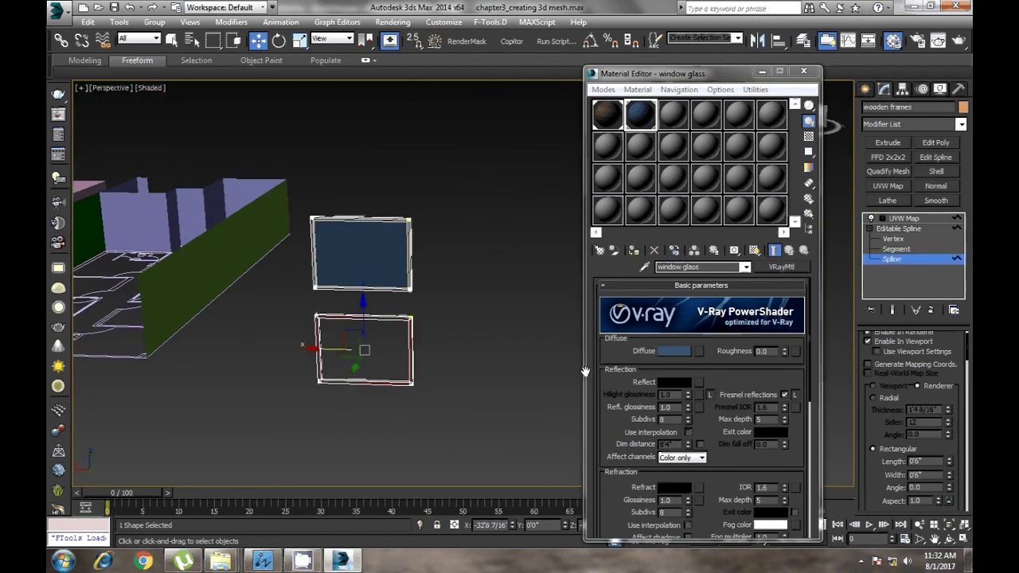
{"action": "key", "text": "Delete"}
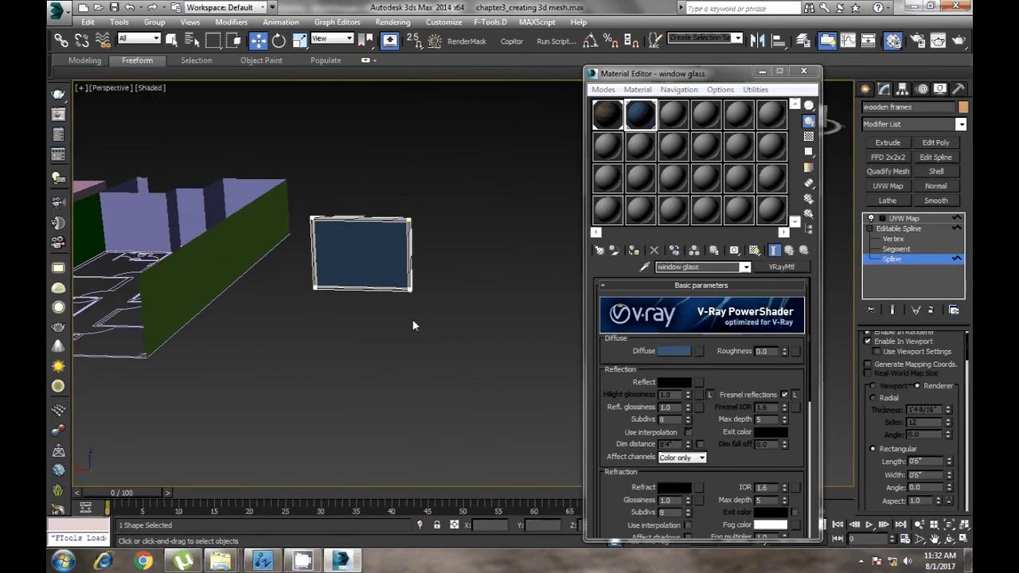
{"action": "scroll", "coordinate": [412, 325], "scroll_direction": "up", "scroll_amount": 4}
{"action": "scroll", "coordinate": [364, 292], "scroll_direction": "up", "scroll_amount": 4}
{"action": "scroll", "coordinate": [454, 359], "scroll_direction": "down", "scroll_amount": 5}
{"action": "middle_click_drag", "start_coordinate": [453, 359], "coordinate": [292, 331]}
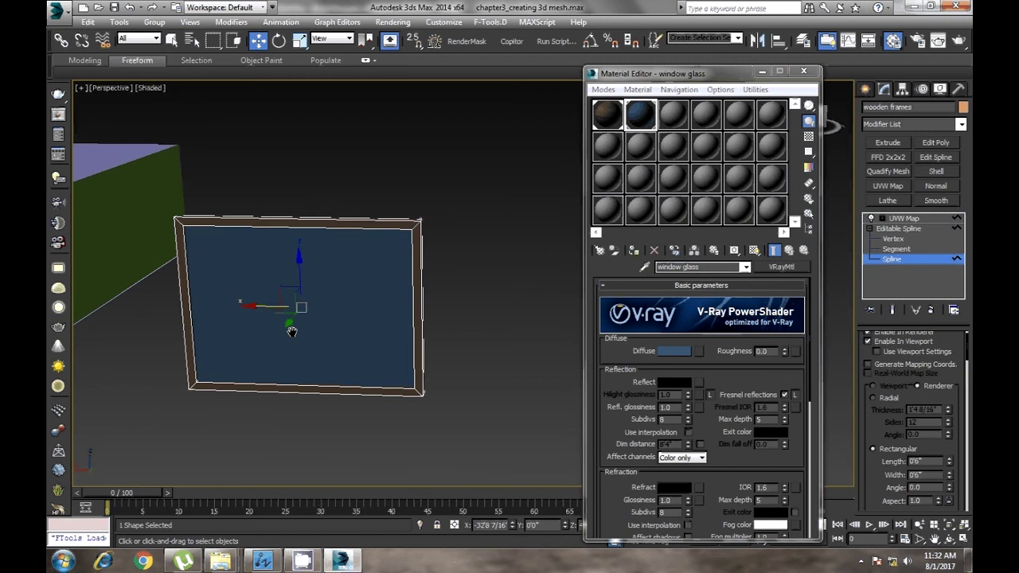
{"action": "left_click", "coordinate": [947, 238]}
{"action": "left_click_drag", "start_coordinate": [442, 246], "coordinate": [396, 210]}
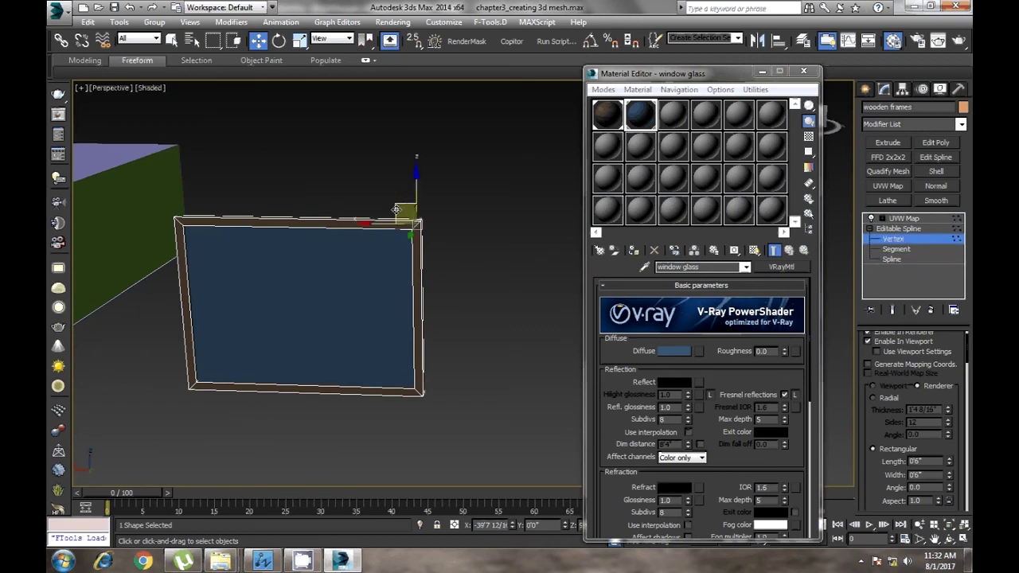
{"action": "left_click", "coordinate": [892, 250]}
{"action": "left_click", "coordinate": [415, 310]}
{"action": "left_click", "coordinate": [521, 313]}
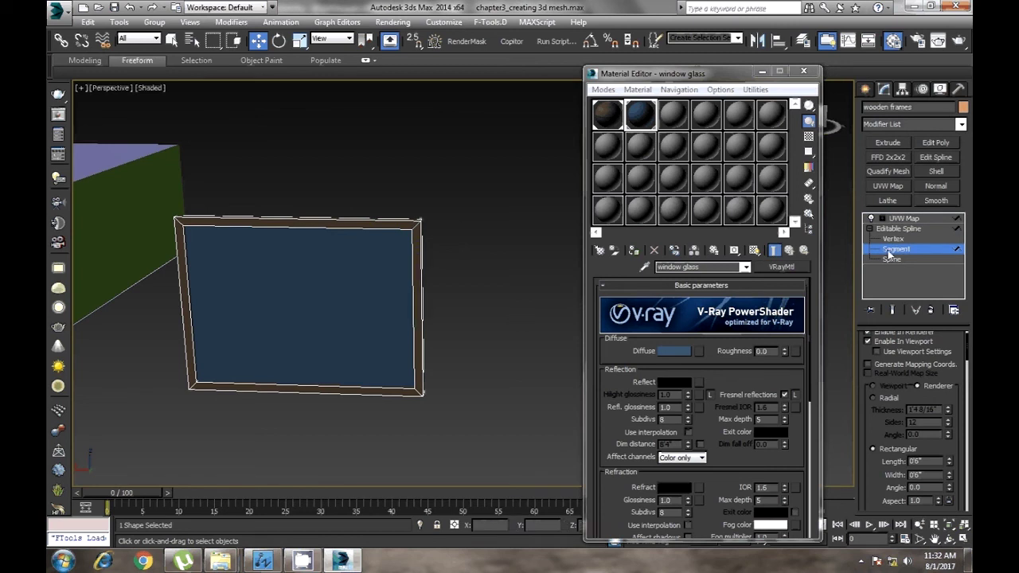
{"action": "key", "text": "ctrl+b"}
{"action": "mouse_move", "coordinate": [487, 374]}
{"action": "middle_mouse_down", "text": "alt"}
{"action": "mouse_move", "coordinate": [435, 378]}
{"action": "mouse_move", "coordinate": [464, 337]}
{"action": "mouse_move", "coordinate": [409, 284]}
{"action": "middle_mouse_up", "text": "alt"}
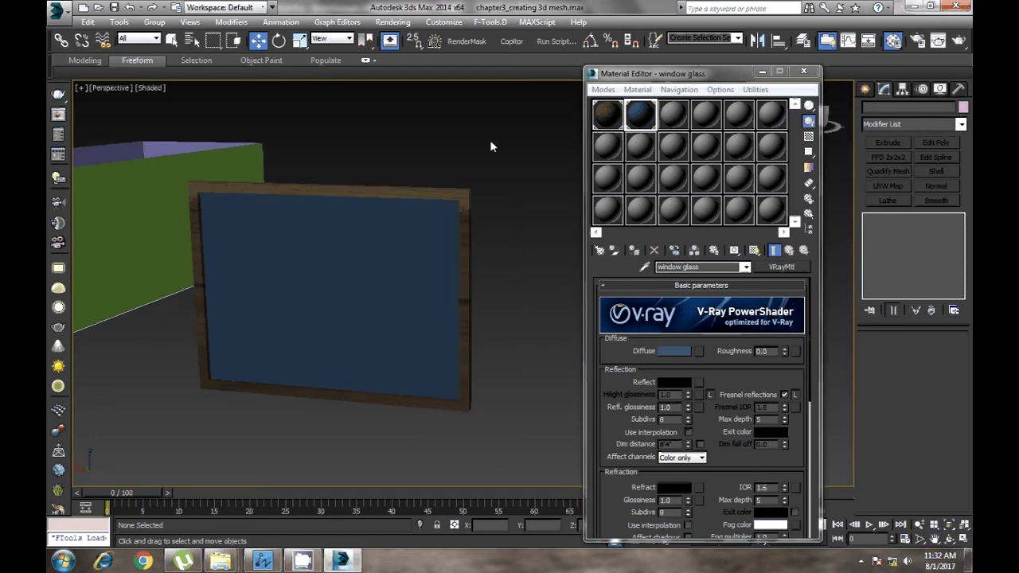
At Segment level, copy the frame's right segment twice to create two vertical mullions.
{"action": "left_click", "coordinate": [411, 281]}
{"action": "left_click", "coordinate": [506, 285]}
{"action": "left_click", "coordinate": [466, 260]}
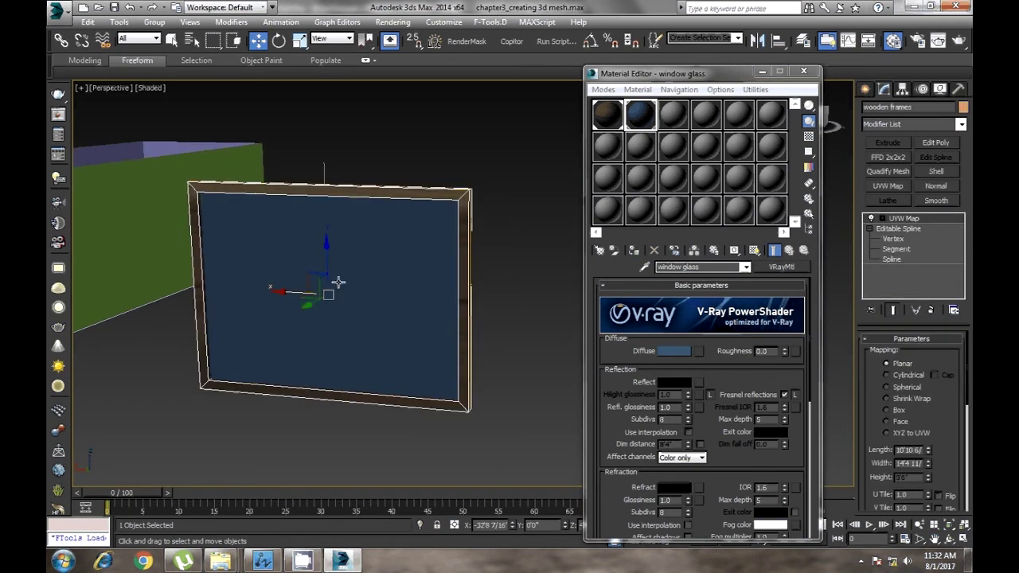
{"action": "left_click", "coordinate": [892, 259]}
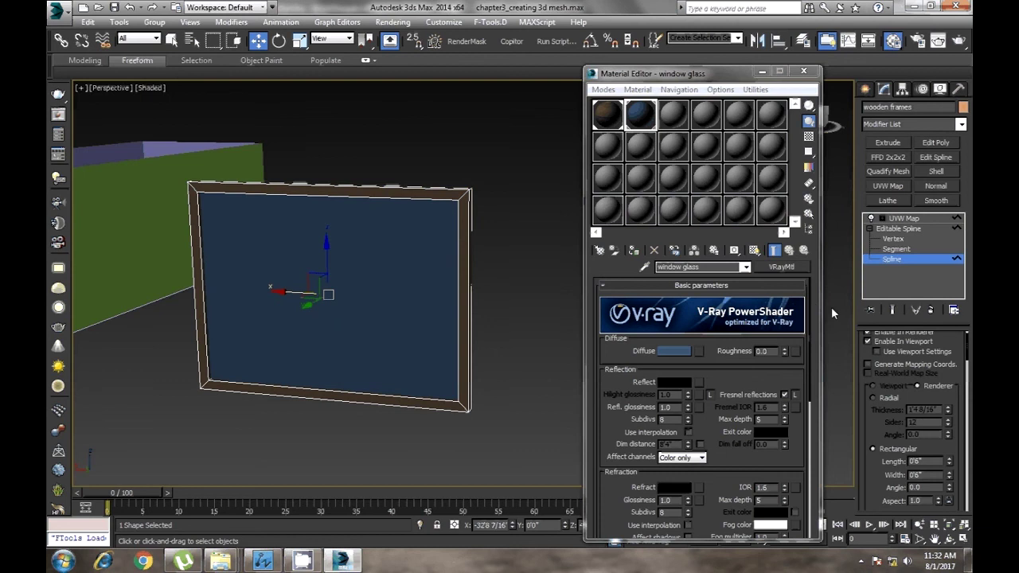
{"action": "left_click", "coordinate": [924, 249]}
{"action": "mouse_move", "coordinate": [426, 301]}
{"action": "left_mouse_down", "text": "shift"}
{"action": "mouse_move", "coordinate": [227, 303]}
{"action": "mouse_move", "coordinate": [267, 303]}
{"action": "left_mouse_up", "text": "shift"}
{"action": "mouse_move", "coordinate": [267, 303]}
{"action": "middle_mouse_down", "text": "alt"}
{"action": "mouse_move", "coordinate": [459, 387]}
{"action": "mouse_move", "coordinate": [354, 359]}
{"action": "middle_mouse_up", "text": "alt"}
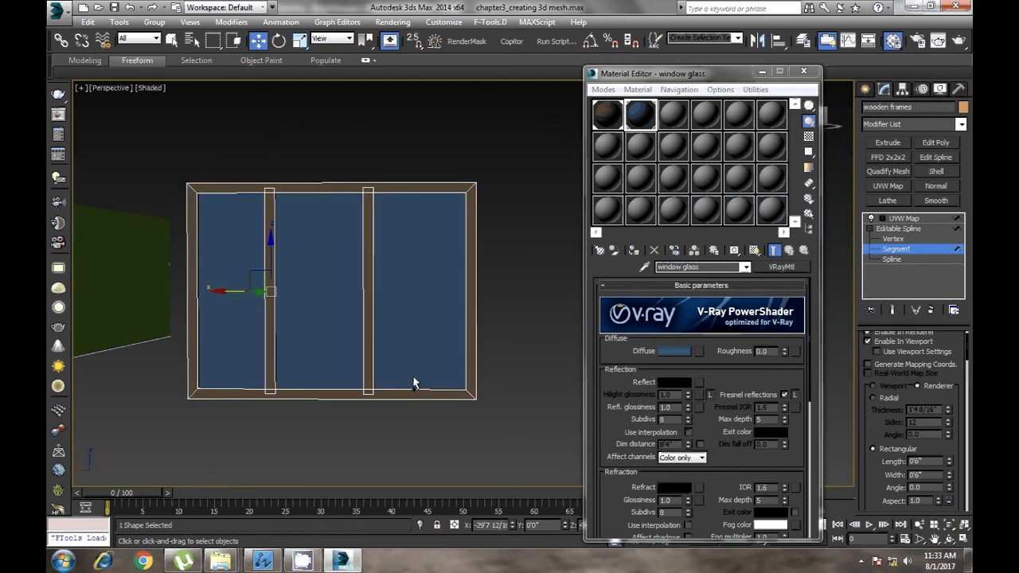
Shift both mullions right to even out the three panes and leave segment editing.
{"action": "left_click", "coordinate": [369, 343], "text": "ctrl"}
{"action": "left_click_drag", "start_coordinate": [288, 292], "coordinate": [296, 293]}
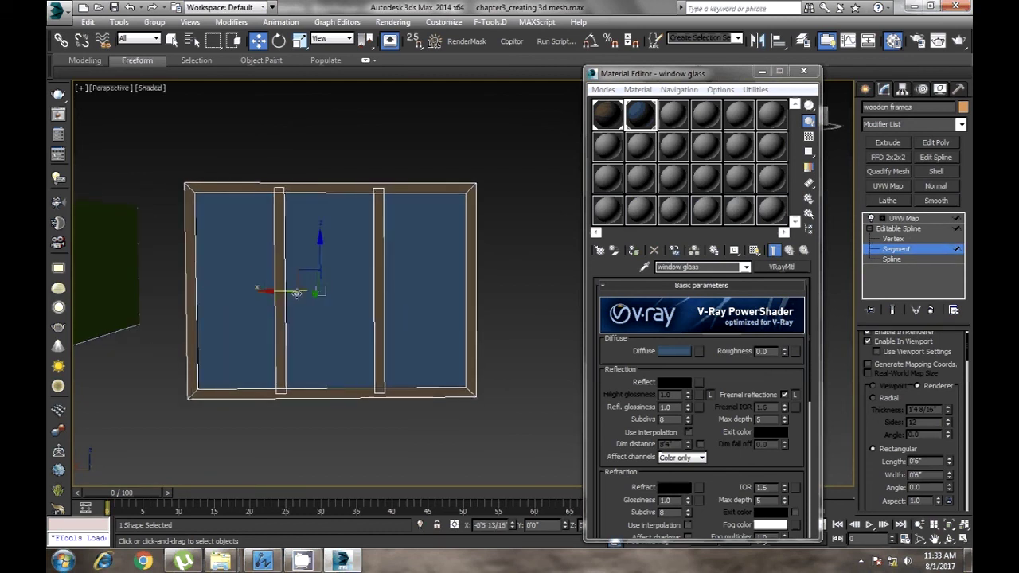
{"action": "middle_click_drag", "start_coordinate": [520, 294], "coordinate": [557, 288], "text": "alt"}
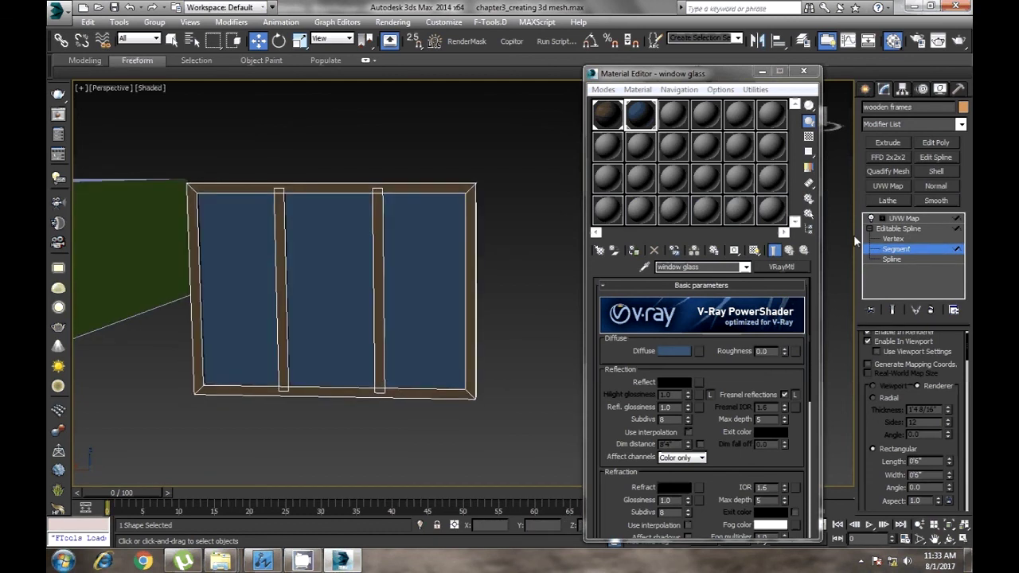
{"action": "left_click", "coordinate": [884, 249]}
{"action": "left_click", "coordinate": [530, 226]}
{"action": "right_click", "coordinate": [547, 210]}
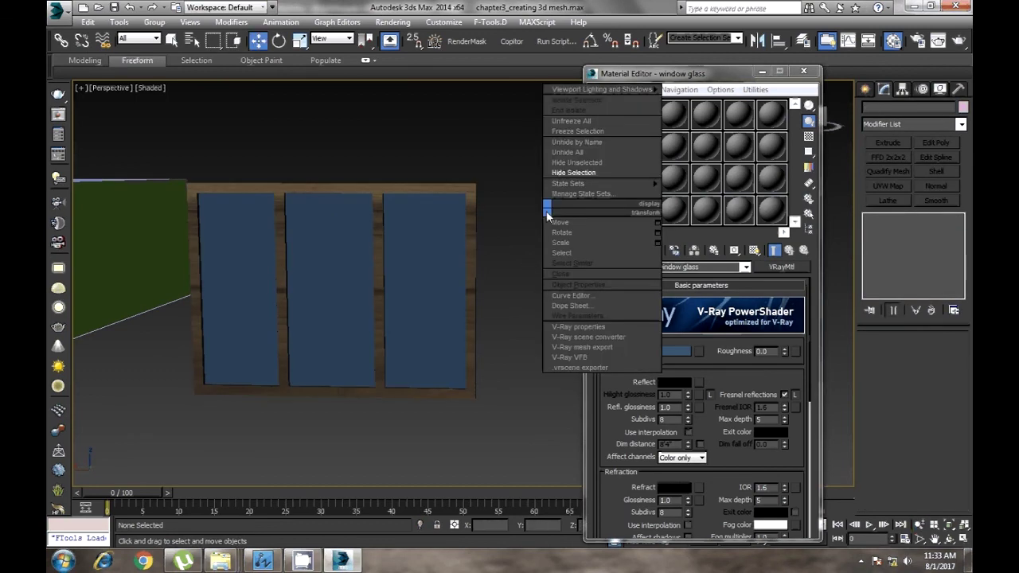
Zoom out and pan across the unhidden building, then select the building group with Move active.
{"action": "scroll", "coordinate": [553, 227], "scroll_direction": "down", "scroll_amount": 5}
{"action": "mouse_move", "coordinate": [553, 228]}
{"action": "middle_mouse_down"}
{"action": "mouse_move", "coordinate": [486, 326]}
{"action": "mouse_move", "coordinate": [616, 286]}
{"action": "mouse_move", "coordinate": [280, 311]}
{"action": "mouse_move", "coordinate": [335, 337]}
{"action": "mouse_move", "coordinate": [195, 360]}
{"action": "mouse_move", "coordinate": [223, 337]}
{"action": "mouse_move", "coordinate": [252, 334]}
{"action": "mouse_move", "coordinate": [388, 349]}
{"action": "mouse_move", "coordinate": [375, 330]}
{"action": "mouse_move", "coordinate": [264, 295]}
{"action": "mouse_move", "coordinate": [414, 368]}
{"action": "middle_mouse_up"}
{"action": "key", "text": "w"}
{"action": "left_click", "coordinate": [263, 295]}
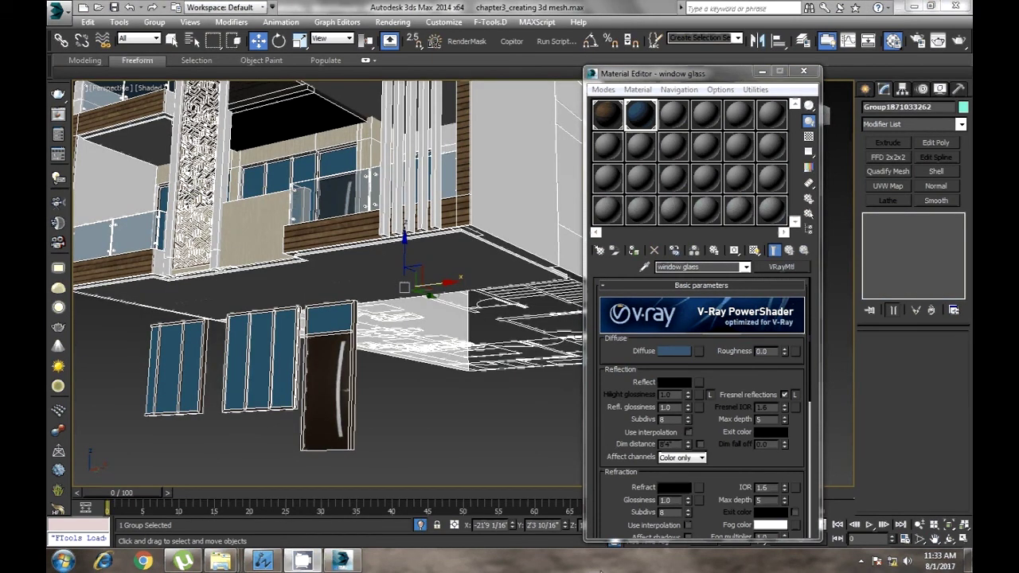
{"action": "left_click", "coordinate": [316, 564]}
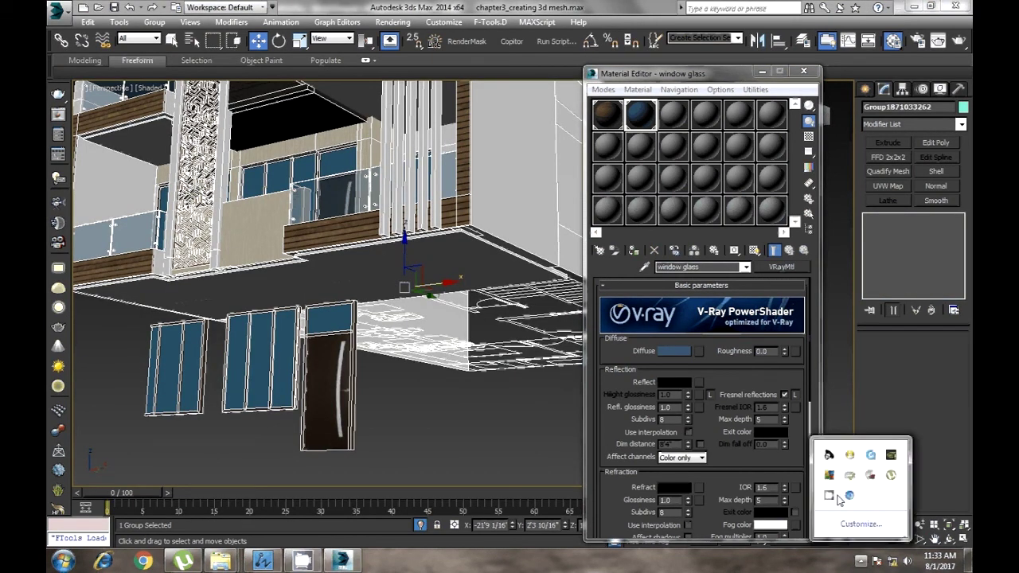